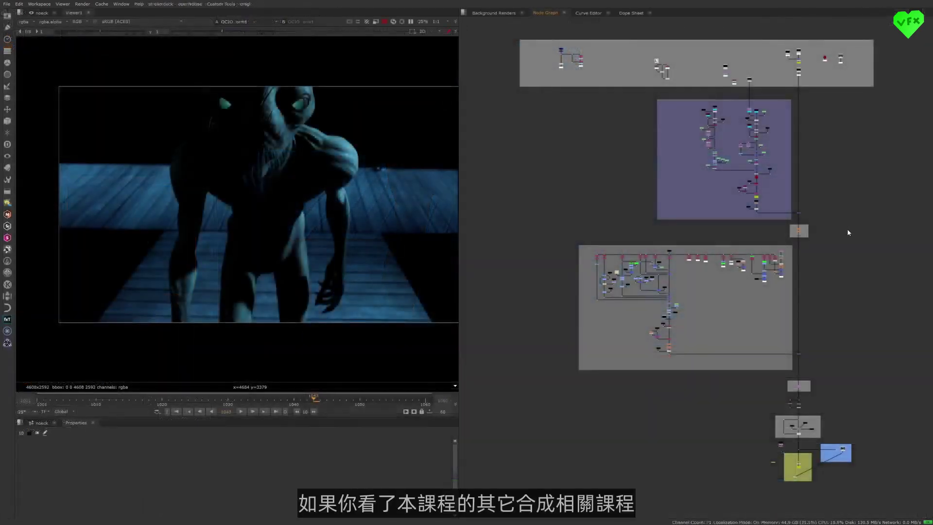
# - Highlight the nodes of the creature's CG render group in the node graph, and clear the selection
pyautogui.scroll(-3, 847, 229)
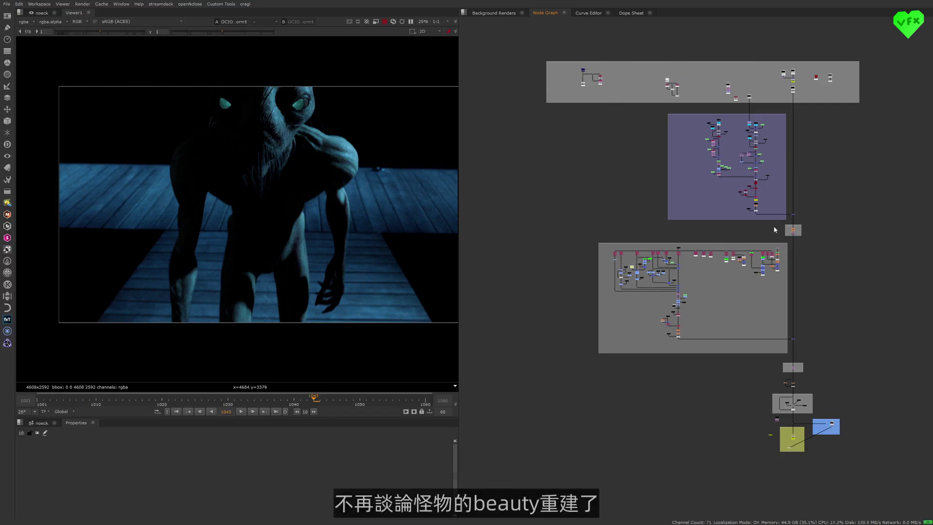
pyautogui.moveTo(552, 388); pyautogui.dragTo(798, 242)
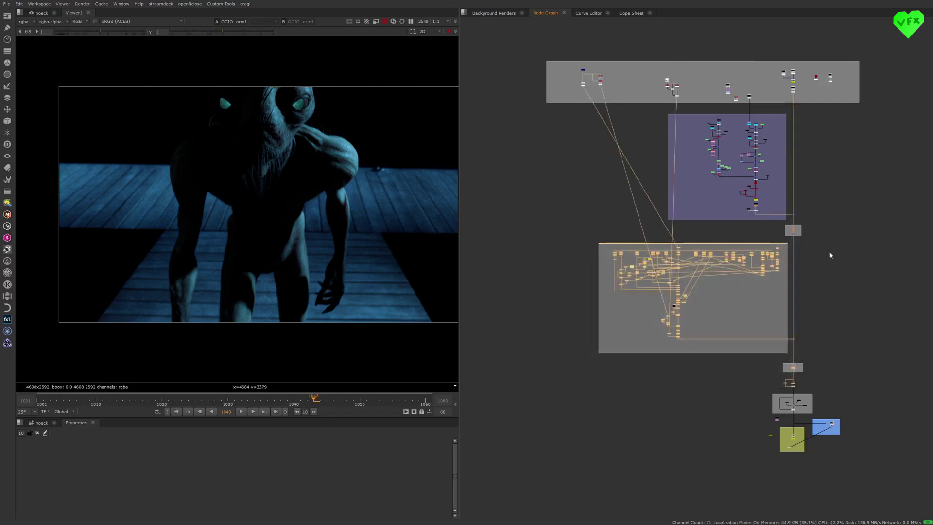
pyautogui.click(831, 252)
pyautogui.moveTo(806, 215); pyautogui.dragTo(804, 216, button='middle')
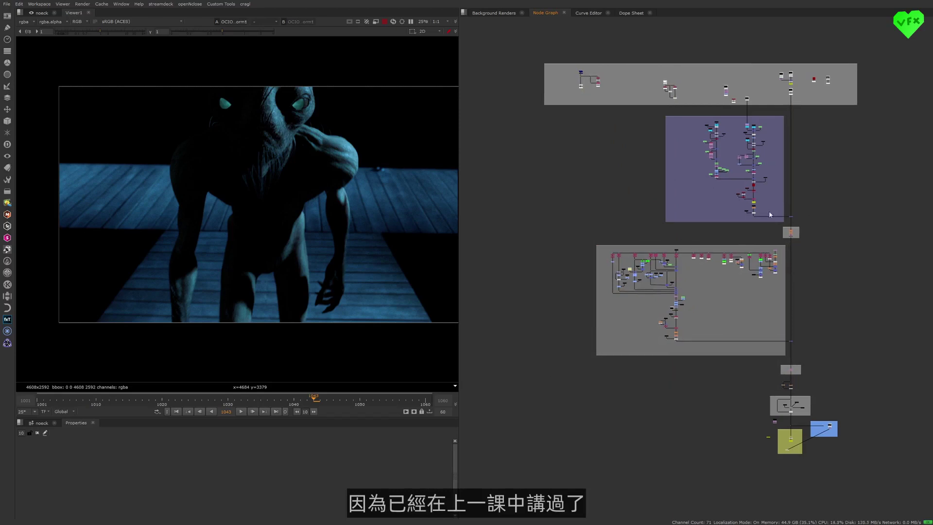
pyautogui.moveTo(795, 174); pyautogui.dragTo(766, 193, button='middle')
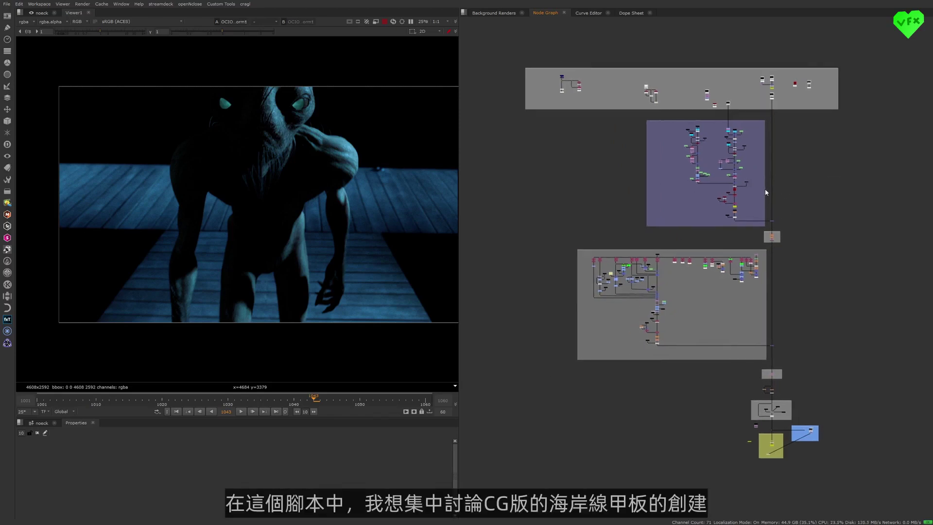
# - View the final output of the CG Shoreline Deck group and deselect its node
pyautogui.scroll(4, 761, 162)
pyautogui.click(710, 277)
pyautogui.press('1')
pyautogui.click(527, 256)
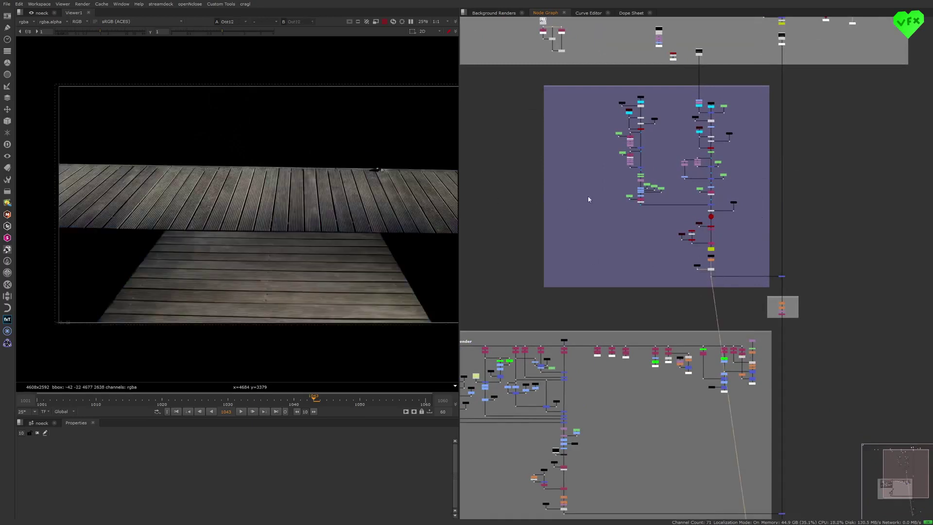
# - View the creature's shuffled depth data and the normalized_depth_from_deep output in the source group
pyautogui.moveTo(588, 199); pyautogui.dragTo(645, 339, button='middle')
pyautogui.scroll(8, 622, 172)
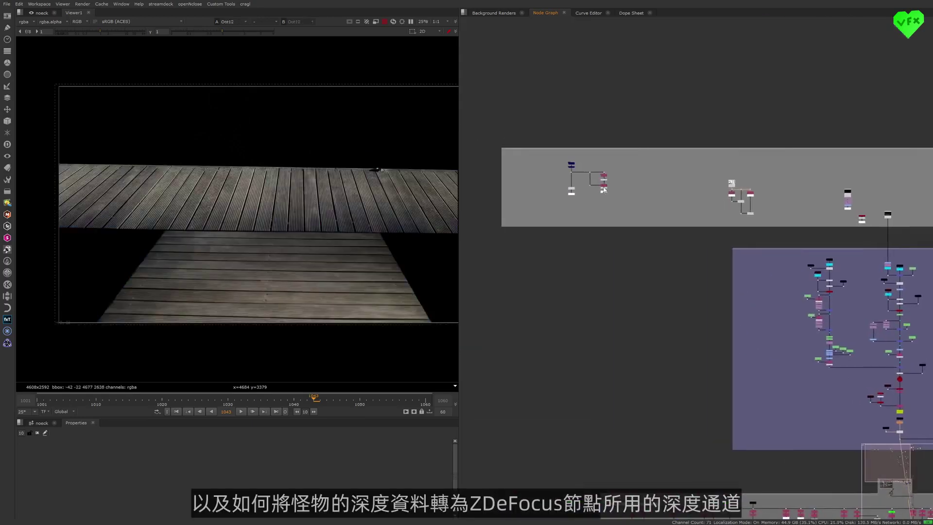
pyautogui.click(602, 147)
pyautogui.press('1')
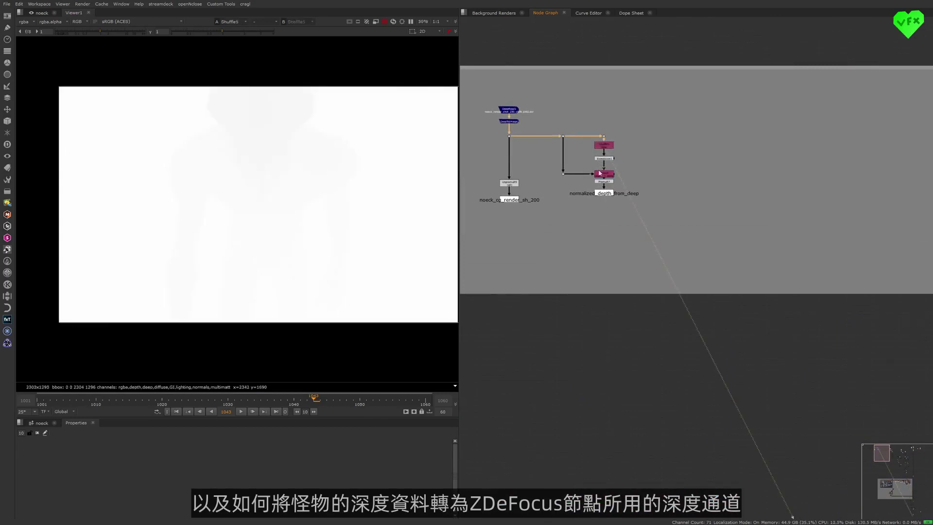
pyautogui.click(603, 192)
pyautogui.press('1')
pyautogui.scroll(-5, 646, 183)
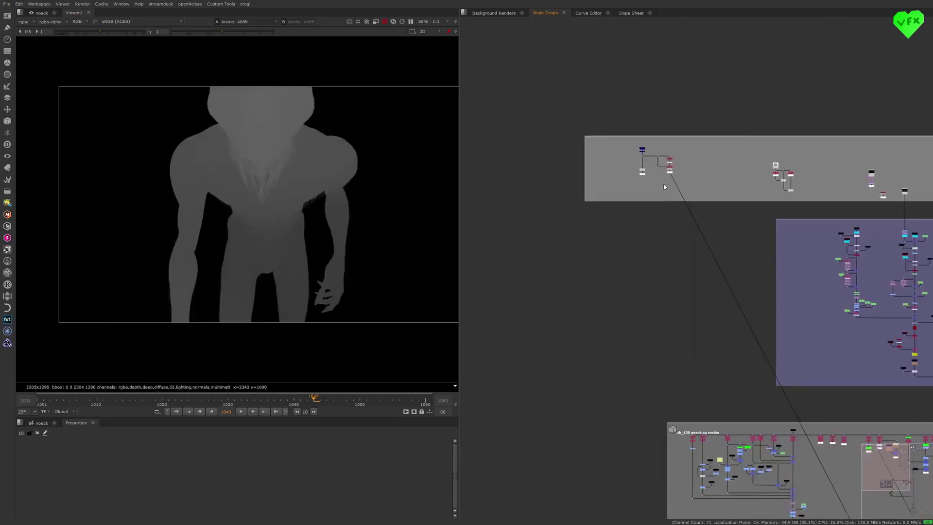
# - View the denoised_plate source and scrub the timeline to inspect the deck's lighting
pyautogui.moveTo(792, 251); pyautogui.dragTo(701, 215, button='middle')
pyautogui.click(882, 145)
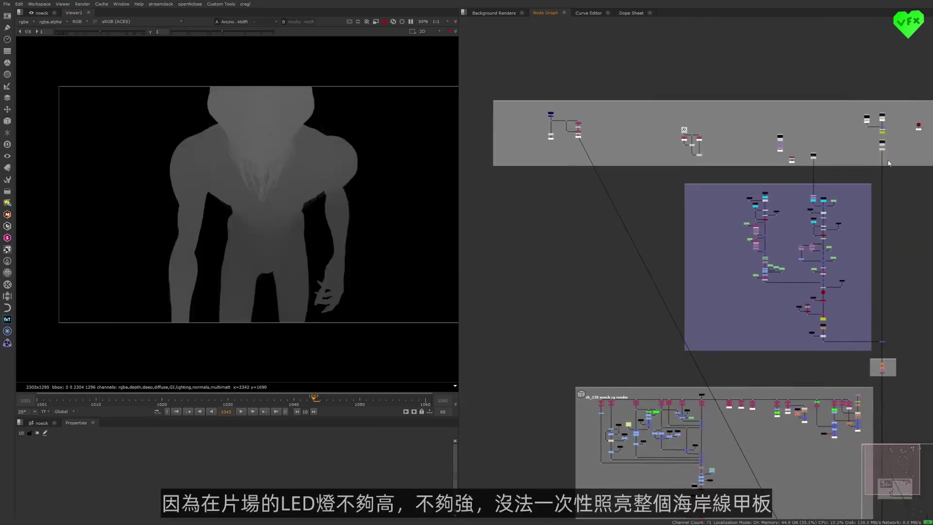
pyautogui.press('1')
pyautogui.moveTo(789, 256); pyautogui.dragTo(669, 206, button='middle')
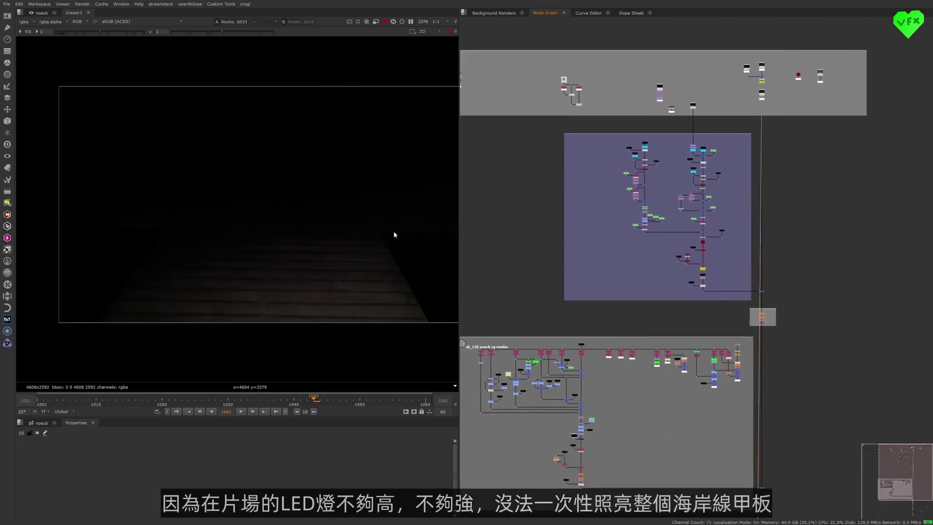
pyautogui.moveTo(324, 222); pyautogui.dragTo(328, 214, button='middle')
pyautogui.moveTo(314, 399)
pyautogui.mouseDown()
pyautogui.moveTo(70, 392)
pyautogui.moveTo(405, 400)
pyautogui.moveTo(314, 401)
pyautogui.mouseUp()
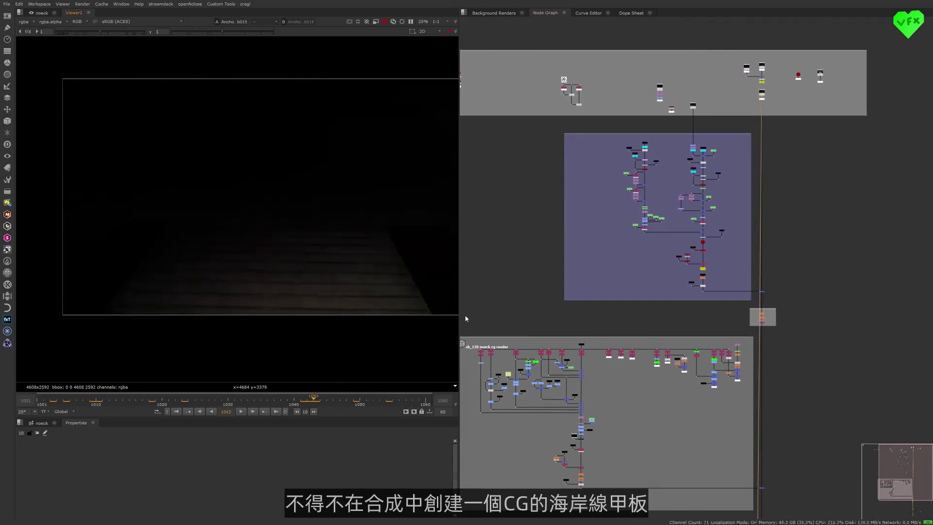
# - View the redistorted CG deck at the end of the CG Shoreline Deck group
pyautogui.scroll(2, 711, 240)
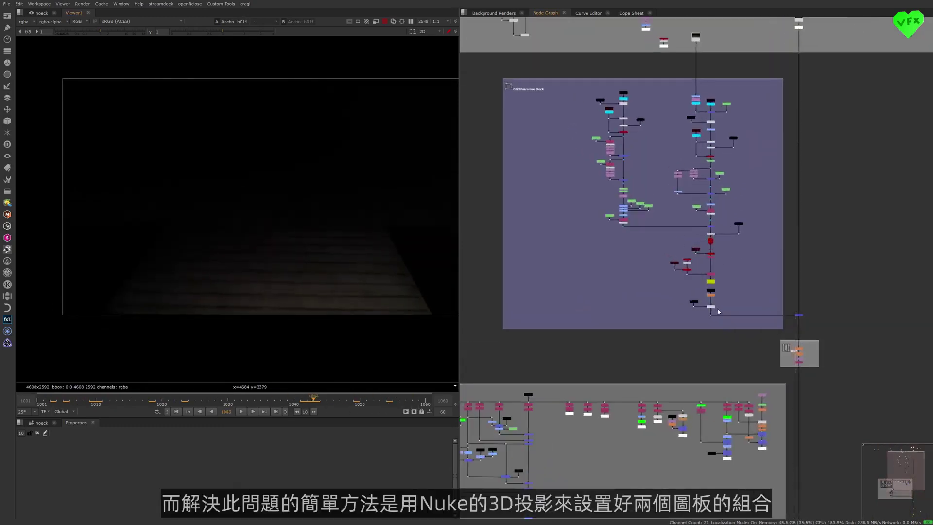
pyautogui.scroll(3, 716, 308)
pyautogui.moveTo(682, 340); pyautogui.dragTo(723, 316)
pyautogui.press('1')
pyautogui.moveTo(560, 140); pyautogui.dragTo(582, 265, button='middle')
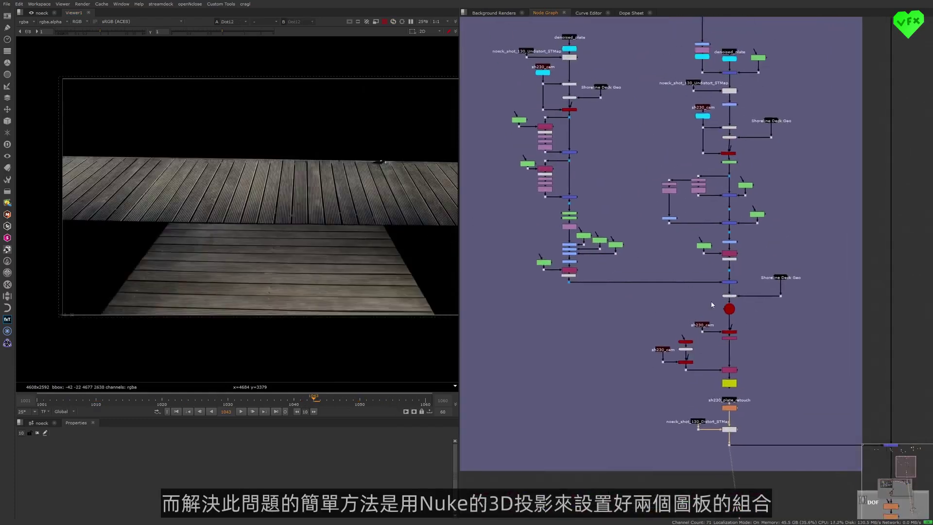
# - View the separately shot plate with the long deck section lit, which feeds the second projection
pyautogui.moveTo(657, 254); pyautogui.dragTo(632, 418, button='middle')
pyautogui.moveTo(668, 153); pyautogui.dragTo(631, 140, button='middle')
pyautogui.moveTo(622, 126); pyautogui.dragTo(663, 68)
pyautogui.press('1')
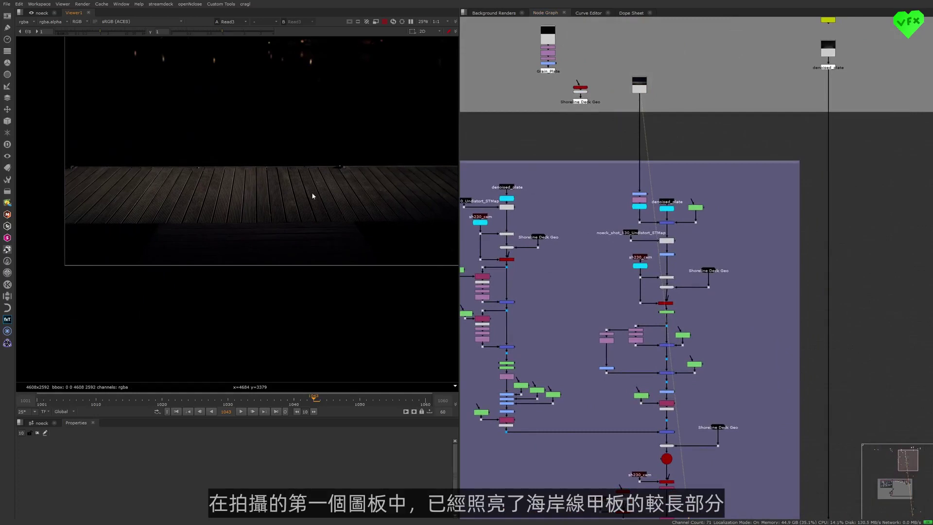
pyautogui.moveTo(637, 161); pyautogui.dragTo(654, 154, button='middle')
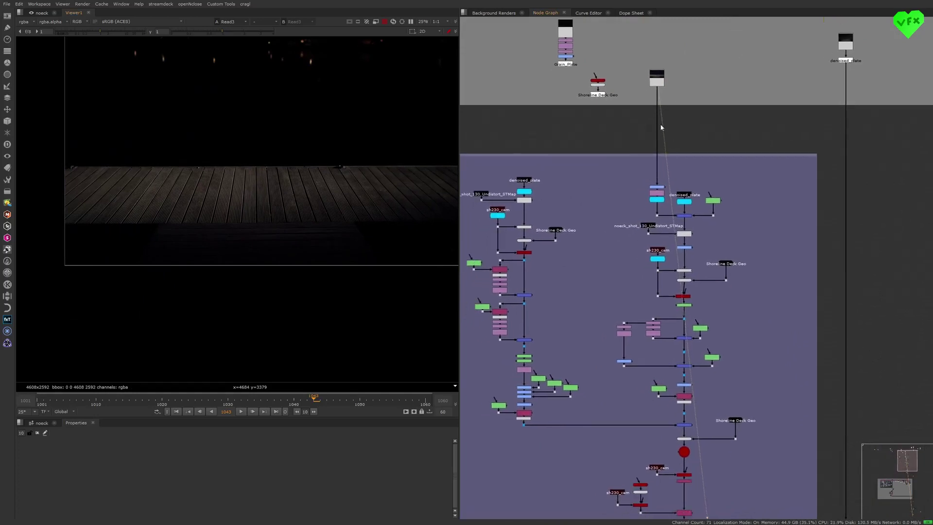
# - View the denoised_plate stamp above the first projection and scrub through the main plate's camera move
pyautogui.moveTo(529, 193); pyautogui.dragTo(575, 203, button='middle')
pyautogui.moveTo(595, 183); pyautogui.dragTo(547, 198)
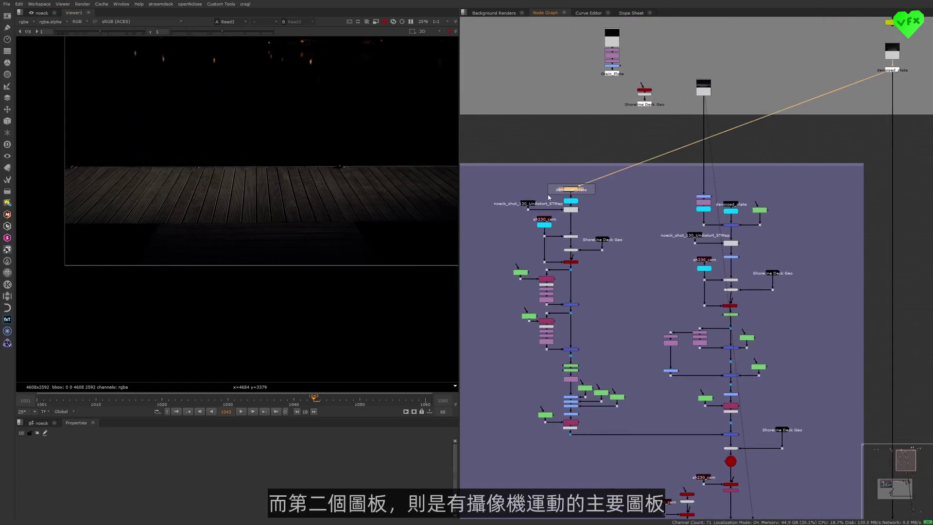
pyautogui.press('1')
pyautogui.click(546, 198)
pyautogui.moveTo(314, 399)
pyautogui.mouseDown()
pyautogui.moveTo(98, 400)
pyautogui.moveTo(313, 399)
pyautogui.mouseUp()
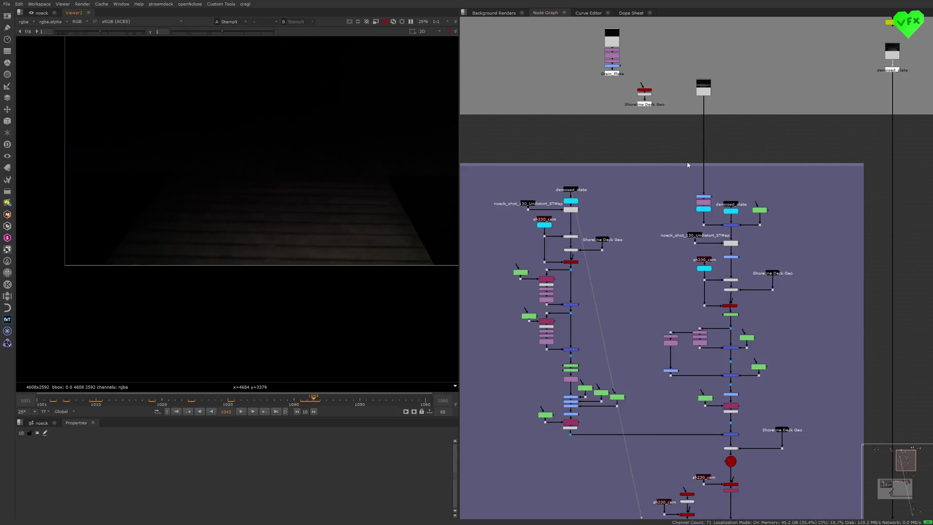
# - View the projected texture of the short deck section, followed by that of the long deck section
pyautogui.moveTo(699, 151); pyautogui.dragTo(706, 147, button='middle')
pyautogui.scroll(-3, 675, 173)
pyautogui.moveTo(674, 174); pyautogui.dragTo(682, 209, button='middle')
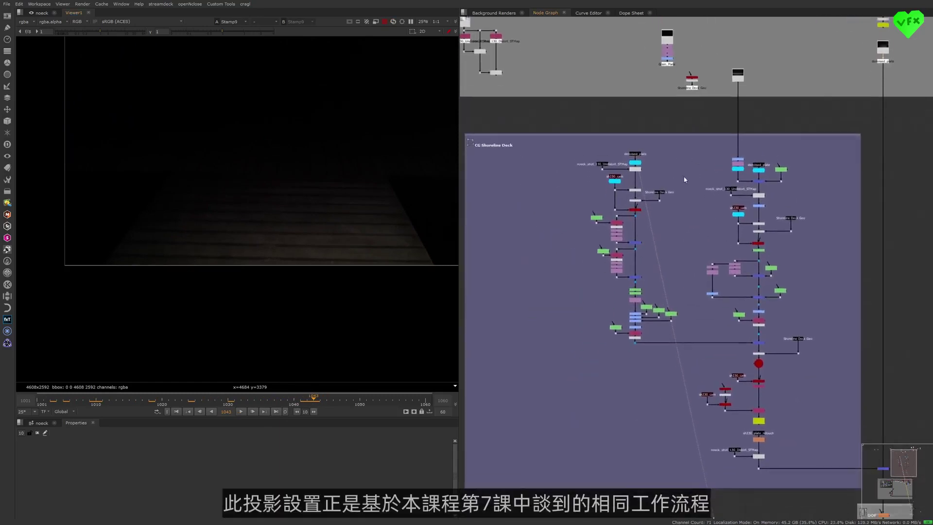
pyautogui.scroll(2, 690, 219)
pyautogui.moveTo(686, 157); pyautogui.dragTo(641, 165, button='middle')
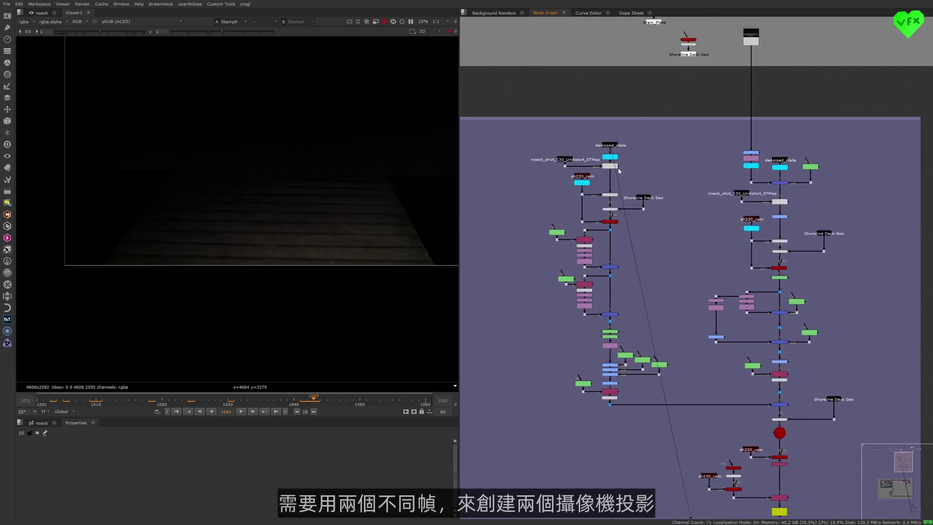
pyautogui.click(610, 404)
pyautogui.press('1')
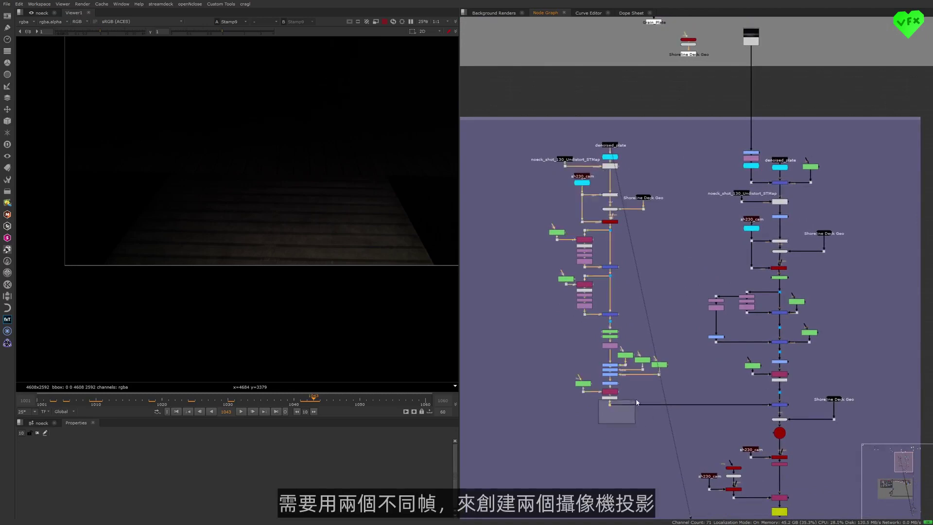
pyautogui.click(779, 392)
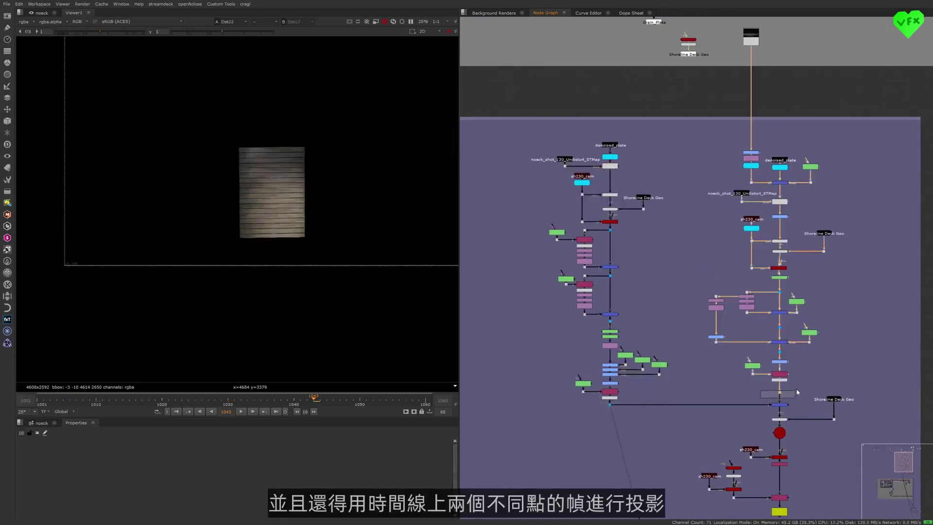
pyautogui.press('1')
# - View the ApplyMaterial2 output in 3D and orbit around the textured deck geometry
pyautogui.click(769, 424)
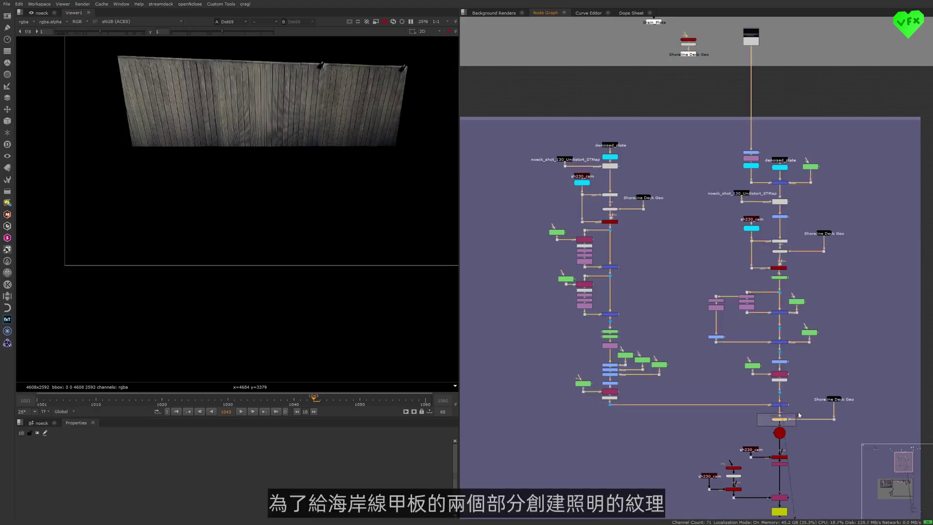
pyautogui.click(609, 314)
pyautogui.press('1')
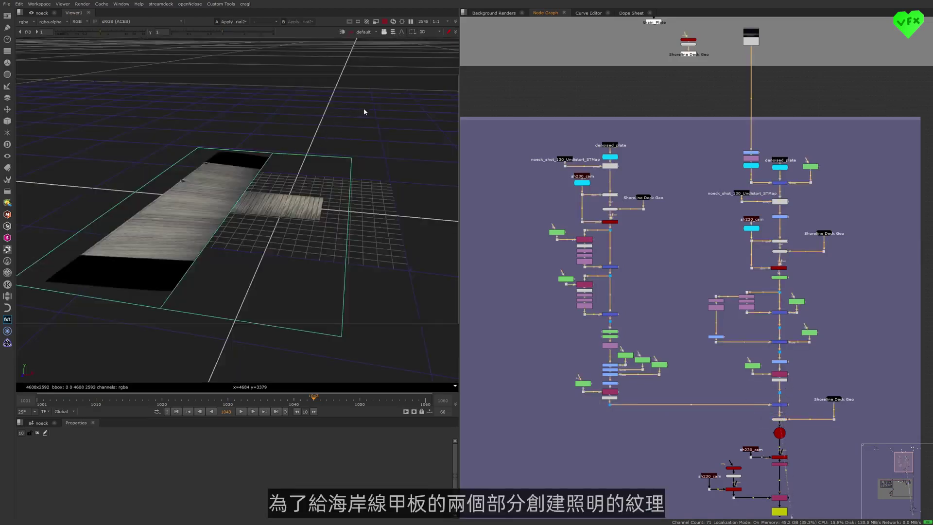
pyautogui.keyDown('ctrl'); pyautogui.moveTo(363, 112); pyautogui.dragTo(343, 119); pyautogui.keyUp('ctrl')
pyautogui.scroll(-2, 665, 165)
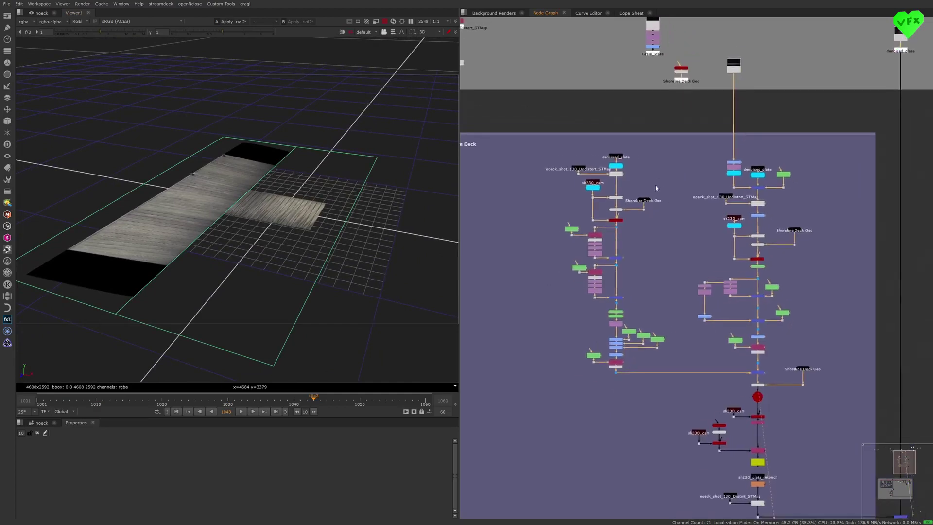
# - Examine the Shoreline Deck Geo stamps and the ApplyMaterial nodes they feed in both projections and before the scene
pyautogui.moveTo(777, 407); pyautogui.dragTo(770, 319, button='middle')
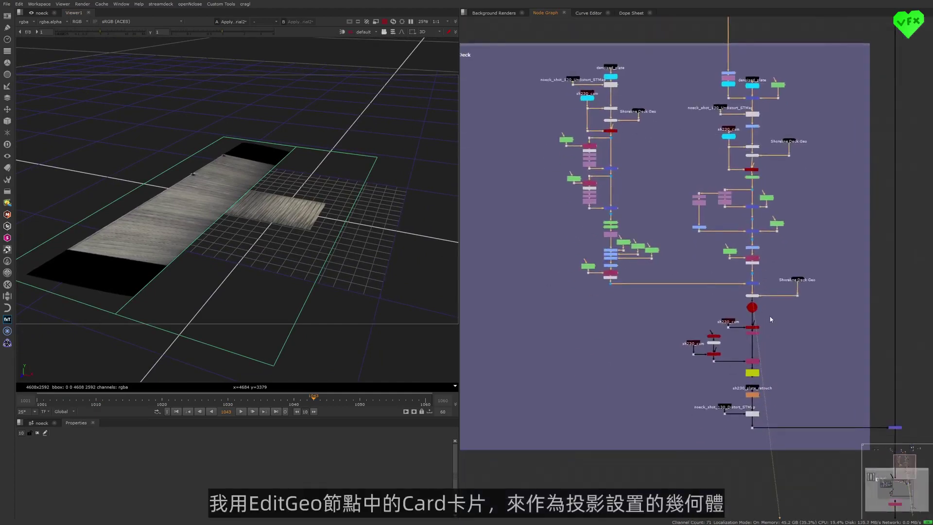
pyautogui.moveTo(716, 223); pyautogui.dragTo(712, 327, button='middle')
pyautogui.moveTo(642, 116); pyautogui.dragTo(695, 72)
pyautogui.moveTo(652, 225); pyautogui.dragTo(653, 224, button='middle')
pyautogui.scroll(3, 653, 224)
pyautogui.click(627, 212)
pyautogui.click(843, 255)
pyautogui.moveTo(869, 280); pyautogui.dragTo(821, 210, button='middle')
pyautogui.click(807, 384)
pyautogui.click(722, 416)
pyautogui.click(740, 408)
pyautogui.scroll(4, 772, 397)
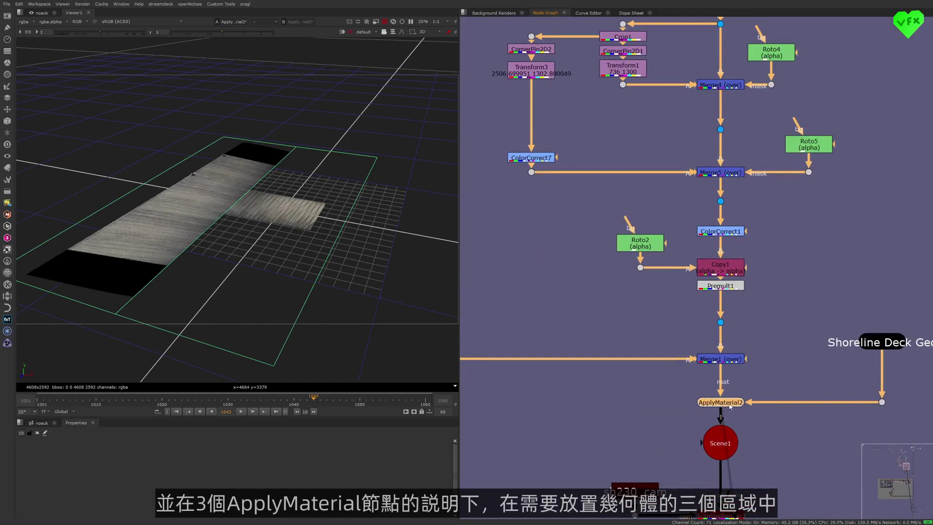
pyautogui.click(744, 389)
pyautogui.scroll(-4, 777, 341)
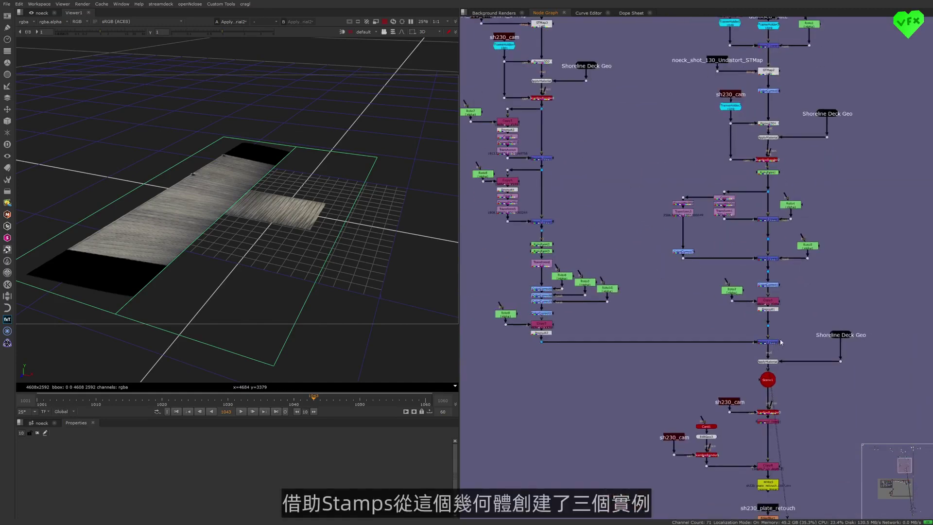
# - View the undistorted frame 1001 of the denoised plate at STMap3 in the first projection setup
pyautogui.moveTo(778, 341); pyautogui.dragTo(779, 373, button='middle')
pyautogui.scroll(-2, 779, 373)
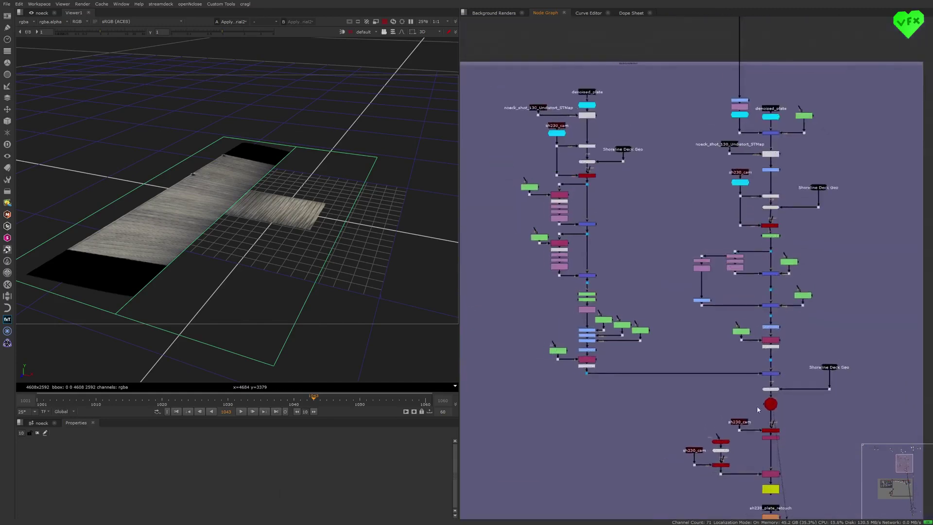
pyautogui.scroll(-2, 655, 233)
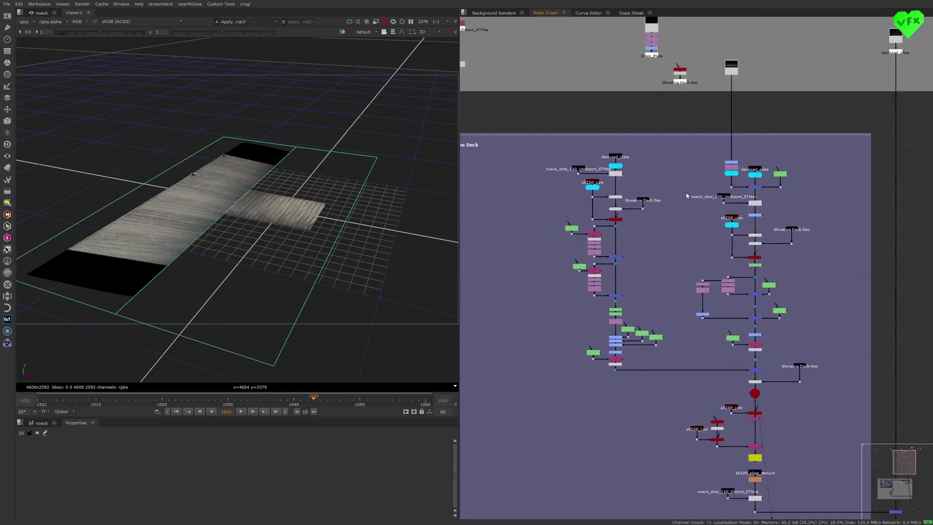
pyautogui.scroll(1, 693, 217)
pyautogui.moveTo(698, 206); pyautogui.dragTo(688, 182, button='middle')
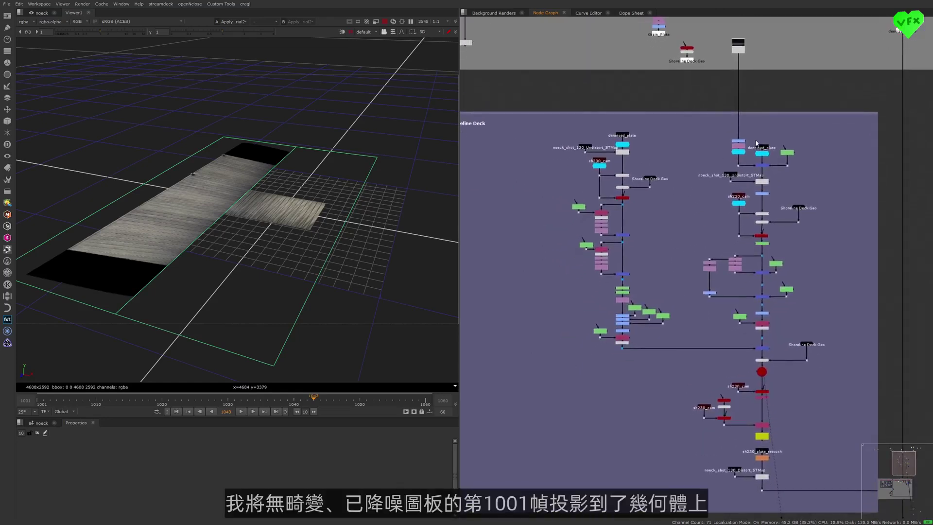
pyautogui.scroll(5, 616, 148)
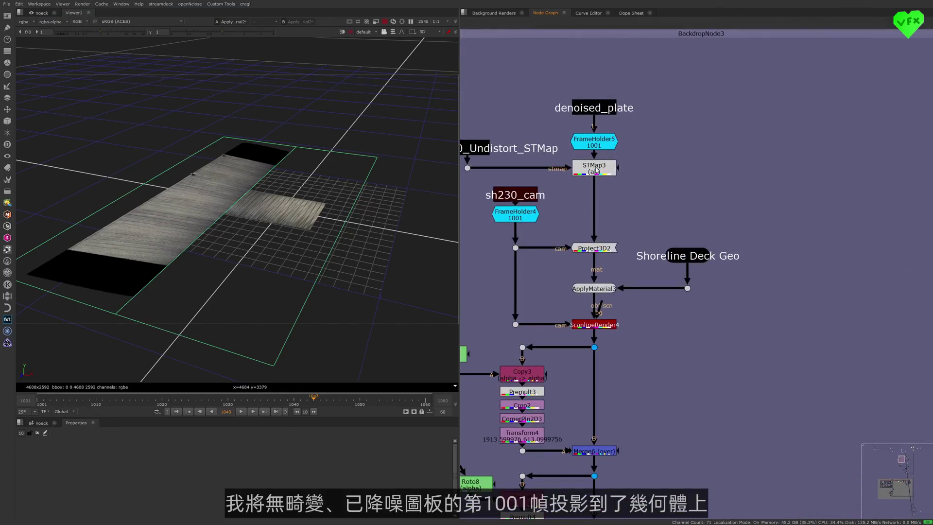
pyautogui.click(588, 169)
pyautogui.press('1')
pyautogui.scroll(-4, 316, 180)
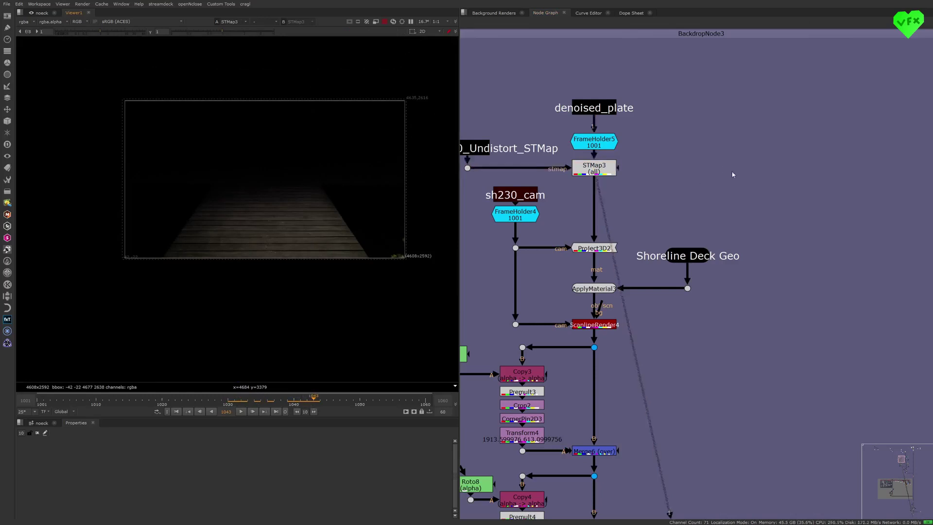
# - View the undistorted, merged frame 1049 plates at STMap2 in the second projection and examine their input nodes
pyautogui.scroll(-6, 730, 170)
pyautogui.moveTo(730, 170); pyautogui.dragTo(559, 228, button='middle')
pyautogui.scroll(4, 642, 247)
pyautogui.click(634, 236)
pyautogui.press('1')
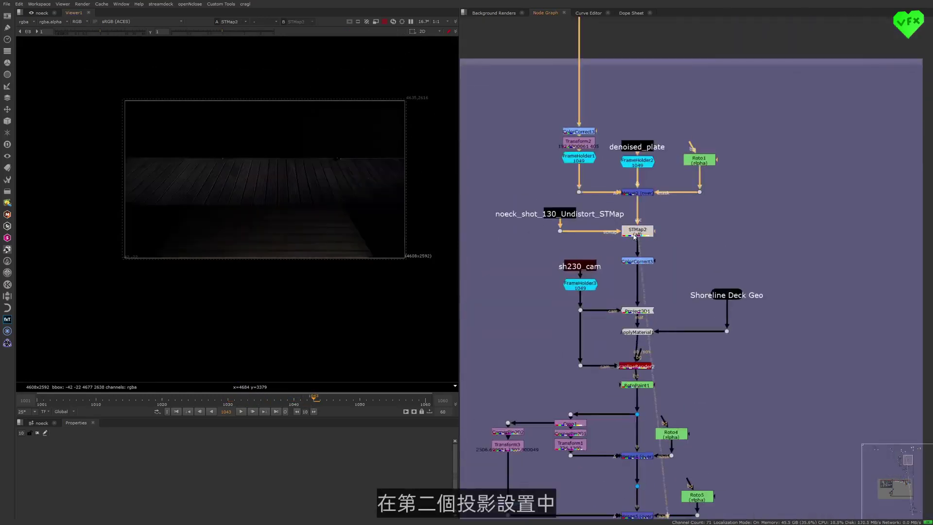
pyautogui.scroll(2, 637, 191)
pyautogui.moveTo(637, 191); pyautogui.dragTo(705, 191, button='middle')
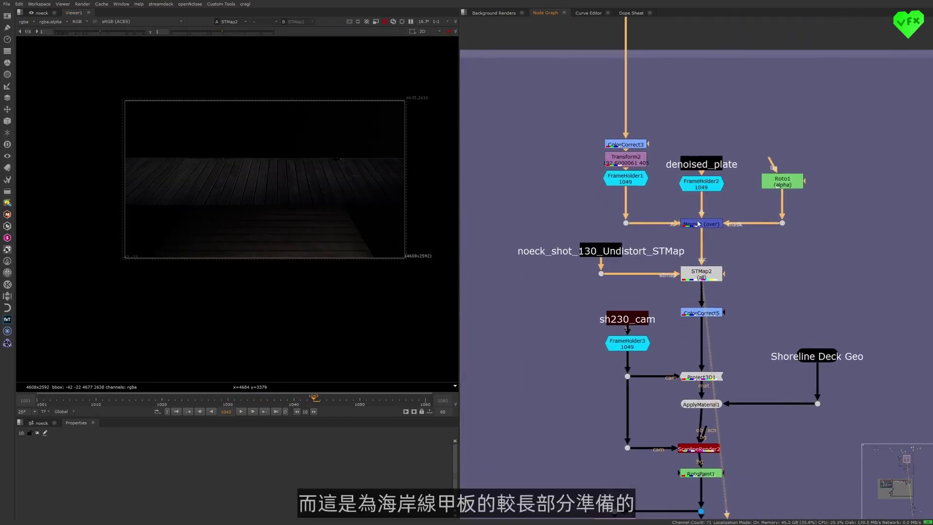
pyautogui.scroll(-3, 654, 287)
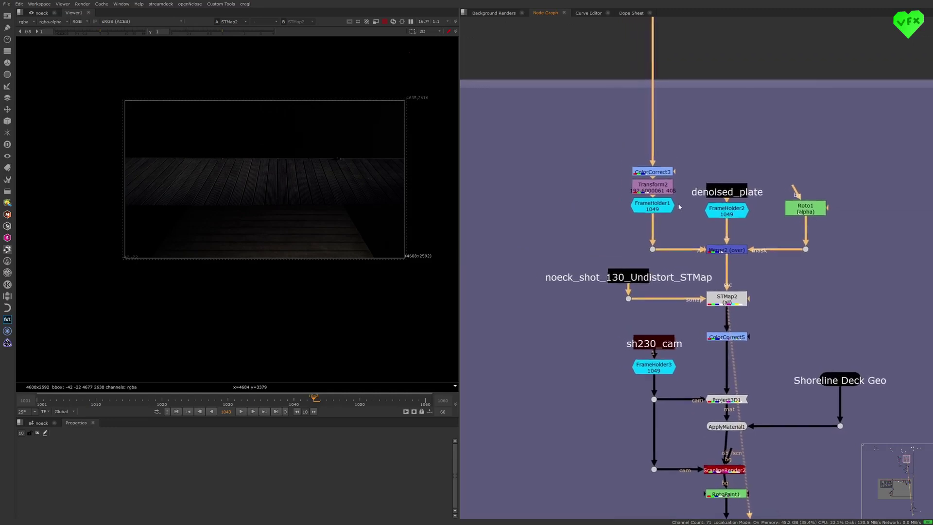
# - View the Read3 plate that feeds the ColorCorrect3 branch of the second projection
pyautogui.moveTo(675, 207); pyautogui.dragTo(660, 228, button='middle')
pyautogui.moveTo(601, 116); pyautogui.dragTo(641, 82)
pyautogui.moveTo(600, 132); pyautogui.dragTo(669, 22)
pyautogui.moveTo(702, 264); pyautogui.dragTo(710, 233, button='middle')
pyautogui.press('1')
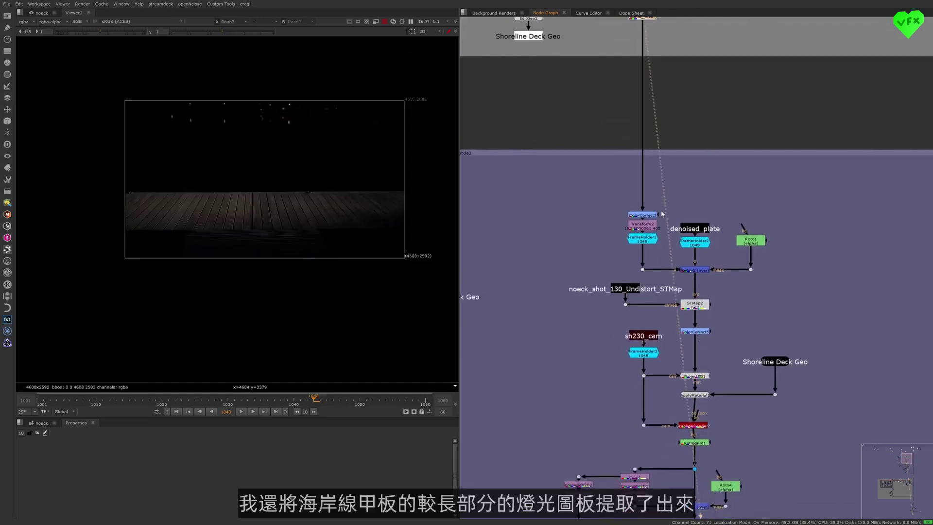
# - View the Read3 branch at ColorCorrect3 and at Transform2 above FrameHolder1
pyautogui.scroll(3, 618, 223)
pyautogui.moveTo(601, 238); pyautogui.dragTo(673, 202)
pyautogui.moveTo(658, 221); pyautogui.dragTo(666, 189, button='middle')
pyautogui.click(647, 209)
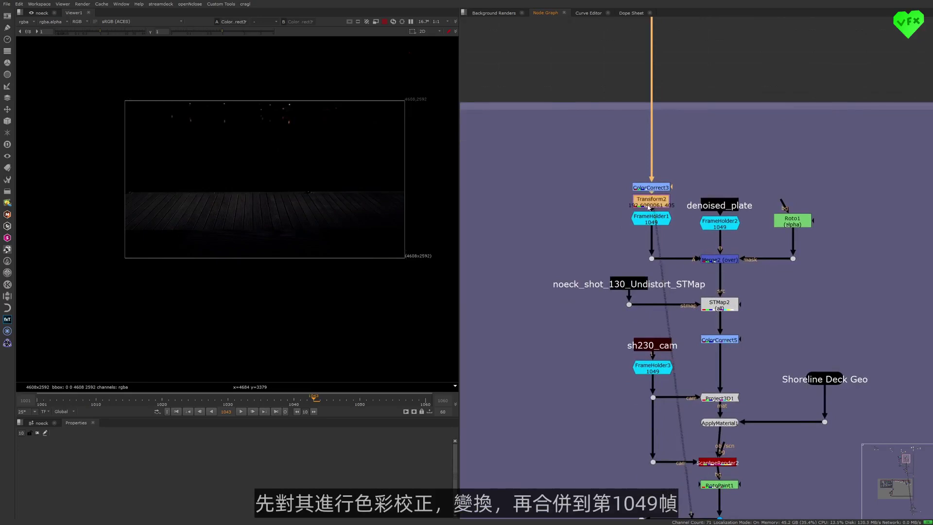
pyautogui.press('1')
# - View the Merge2 result of both frame 1049 plates enlarged, and select its Roto1 mask
pyautogui.moveTo(749, 267); pyautogui.dragTo(736, 243)
pyautogui.press('1')
pyautogui.moveTo(297, 226); pyautogui.dragTo(272, 257, button='middle')
pyautogui.scroll(2, 292, 255)
pyautogui.moveTo(719, 218); pyautogui.dragTo(711, 195, button='middle')
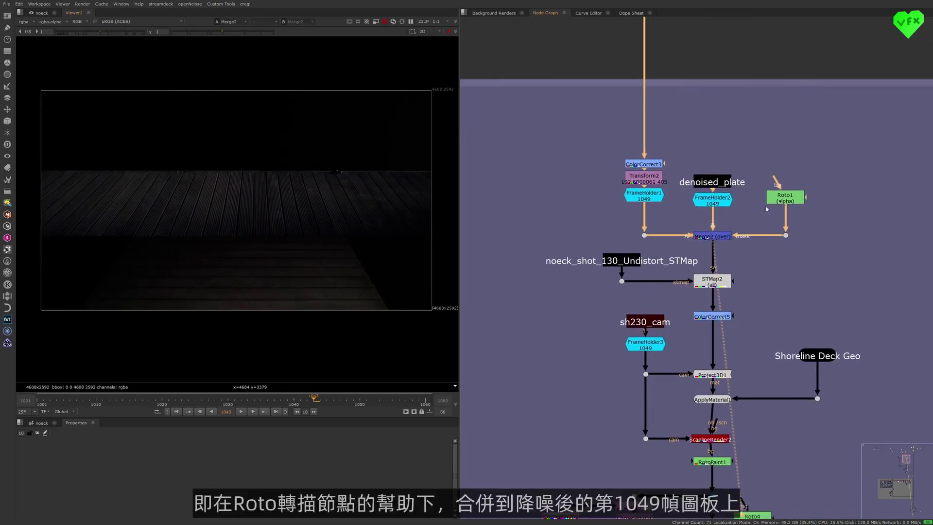
pyautogui.moveTo(784, 195); pyautogui.dragTo(784, 198)
# - View the ScanlineRender2 output of the second projection
pyautogui.moveTo(756, 246); pyautogui.dragTo(738, 135, button='middle')
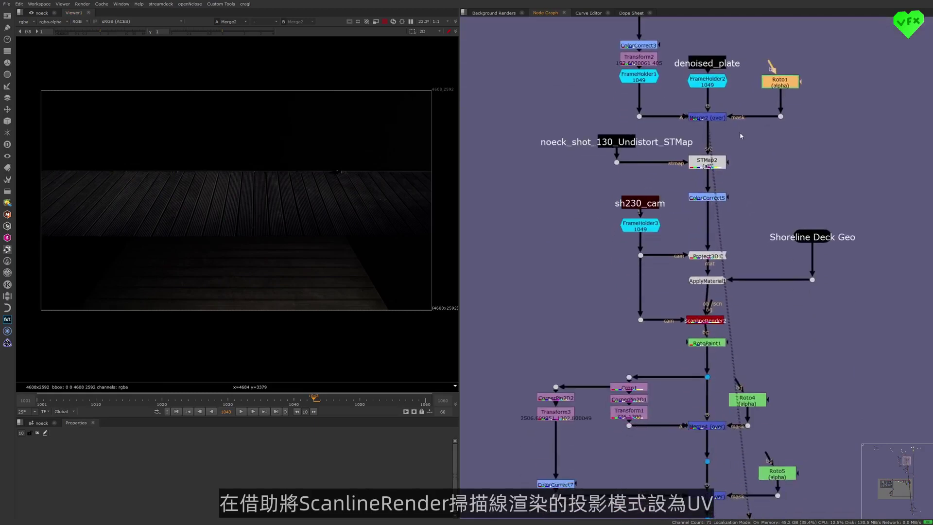
pyautogui.scroll(-3, 738, 134)
pyautogui.click(738, 249)
pyautogui.press('1')
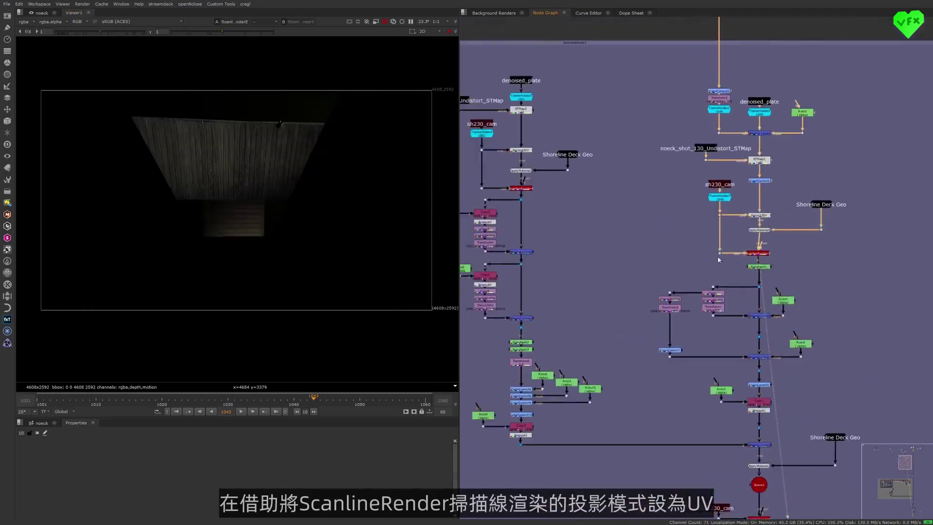
# - Compare the projection mode settings of ScanlineRender4 and ScanlineRender2, closing both sets of properties
pyautogui.moveTo(678, 258); pyautogui.dragTo(753, 260, button='middle')
pyautogui.click(586, 187)
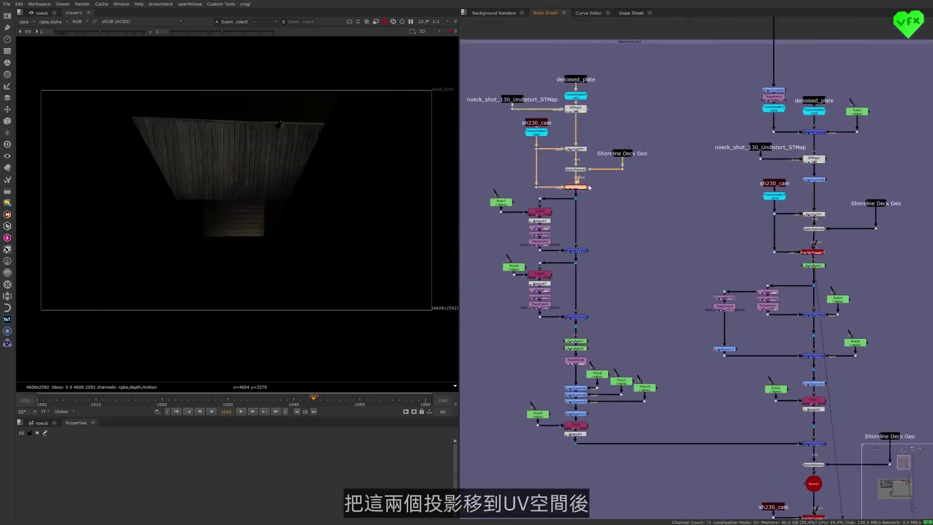
pyautogui.doubleClick(589, 187)
pyautogui.doubleClick(820, 252)
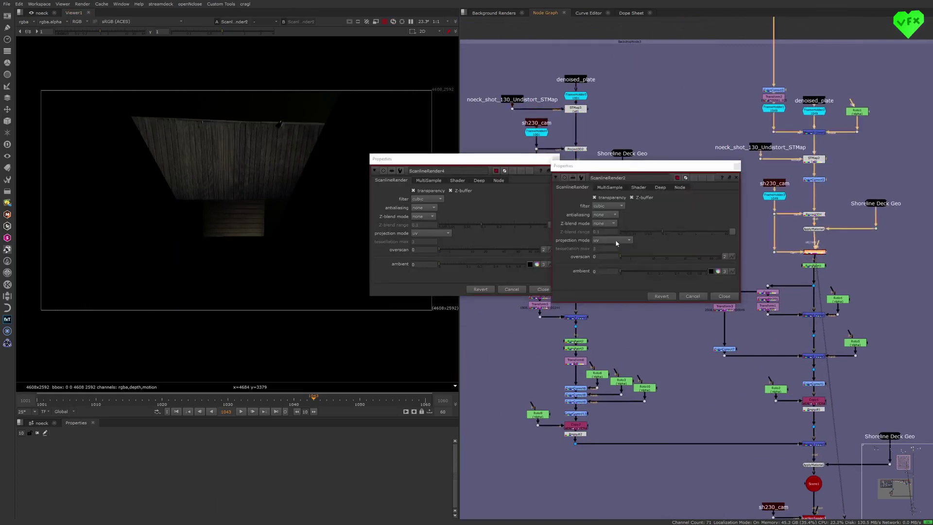
pyautogui.hotkey('ctrl', 'shift', 'a')
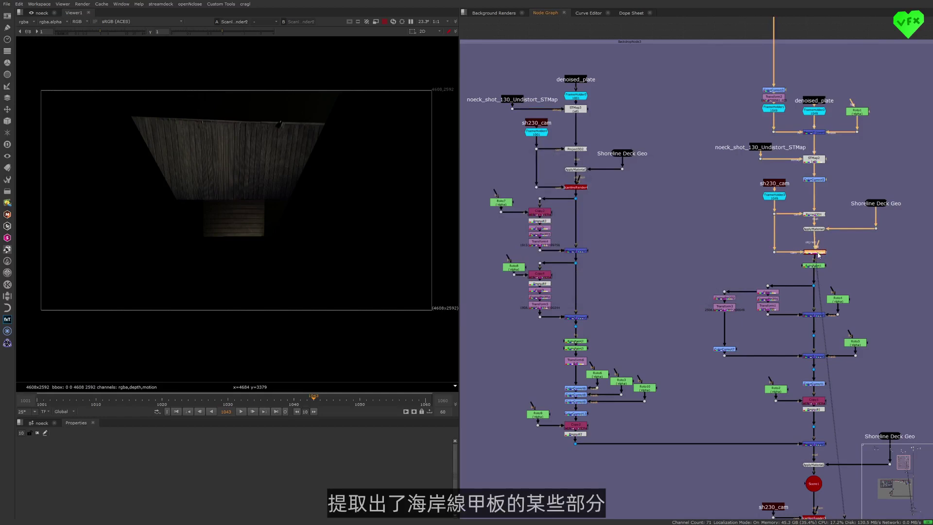
# - View the first projection stage by stage, from ScanlineRender4 through the patch merges to the output after Premult2
pyautogui.moveTo(578, 206); pyautogui.dragTo(605, 177, button='middle')
pyautogui.click(605, 178)
pyautogui.moveTo(604, 177); pyautogui.dragTo(596, 166)
pyautogui.press('1')
pyautogui.moveTo(597, 244); pyautogui.dragTo(614, 229)
pyautogui.press('1')
pyautogui.moveTo(590, 305); pyautogui.dragTo(607, 301)
pyautogui.moveTo(579, 428); pyautogui.dragTo(616, 404)
pyautogui.press('1')
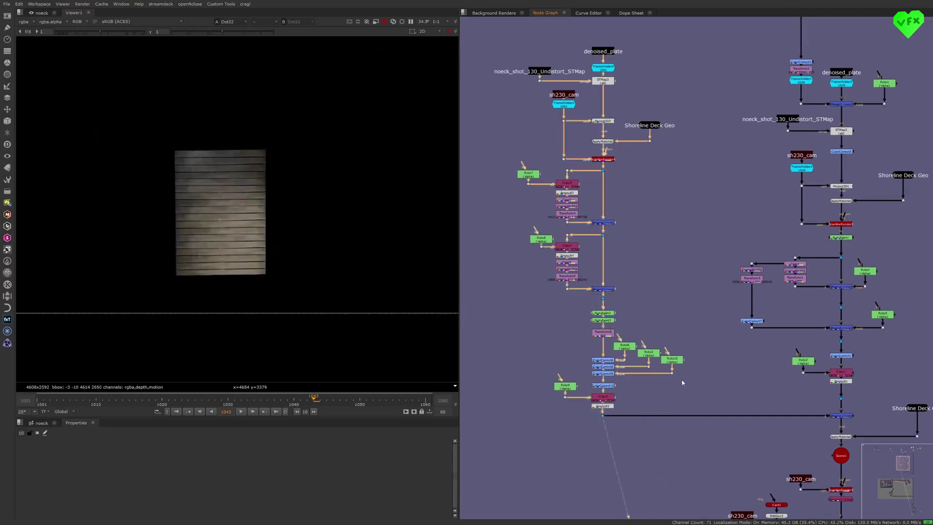
# - View the second projection stage by stage below ScanlineRender2, through Merge4 and down to the output of Merge5
pyautogui.moveTo(832, 226); pyautogui.dragTo(707, 253, button='middle')
pyautogui.scroll(3, 707, 253)
pyautogui.moveTo(698, 322); pyautogui.dragTo(744, 290)
pyautogui.press('1')
pyautogui.moveTo(740, 317); pyautogui.dragTo(771, 192, button='middle')
pyautogui.moveTo(732, 280); pyautogui.dragTo(763, 257)
pyautogui.press('1')
pyautogui.moveTo(760, 265); pyautogui.dragTo(787, 221, button='middle')
pyautogui.moveTo(762, 290); pyautogui.dragTo(789, 273)
pyautogui.press('1')
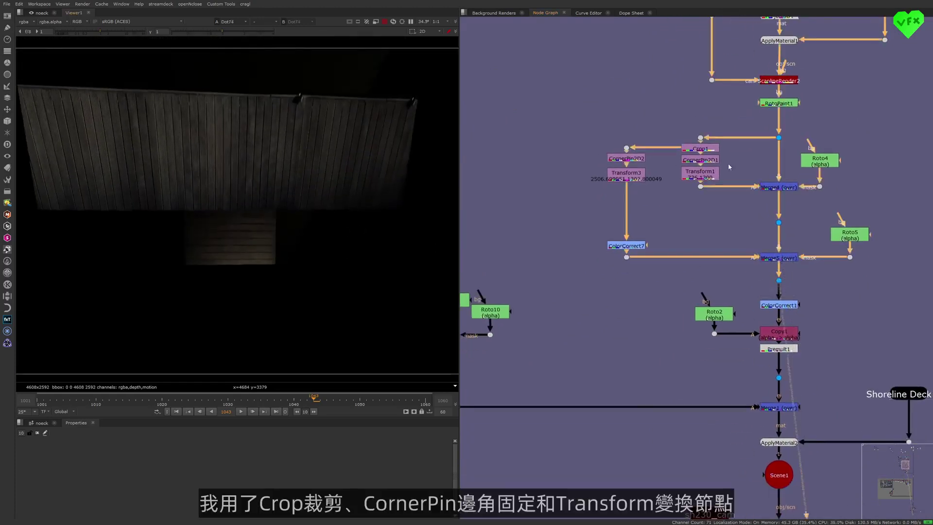
# - Examine the Crop, CornerPin2D and Transform nodes that patch the deck texture in both projections
pyautogui.scroll(2, 728, 167)
pyautogui.scroll(-5, 691, 165)
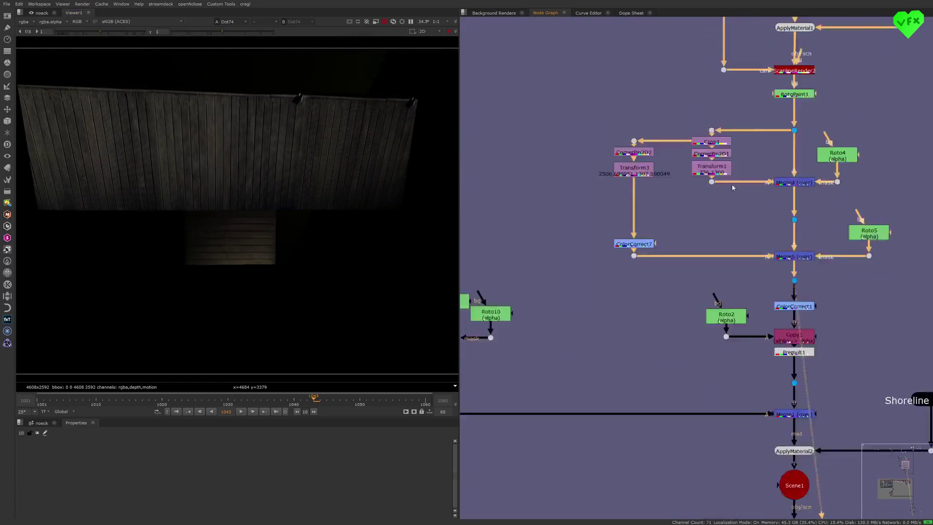
pyautogui.scroll(5, 686, 164)
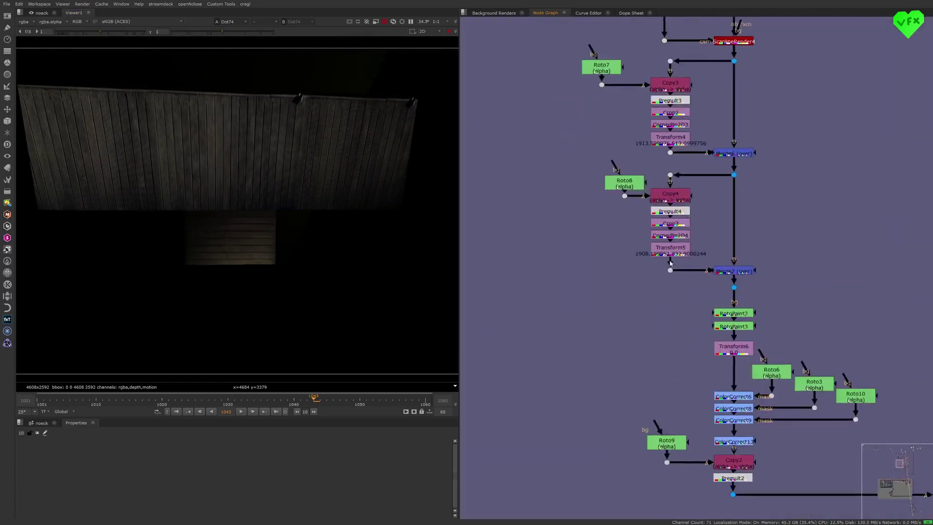
pyautogui.scroll(-1, 311, 228)
pyautogui.scroll(-5, 777, 243)
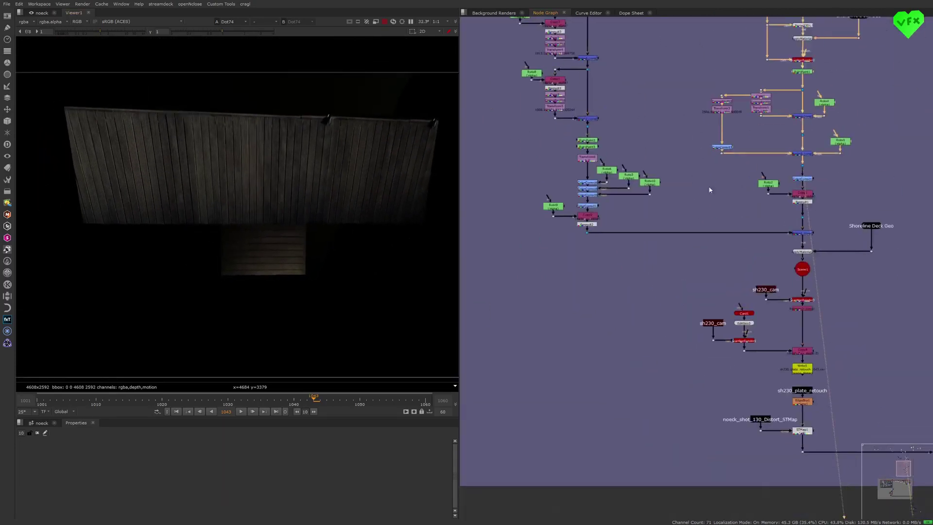
# - View the combined deck texture at Merge1 and compare it with each of its two incoming branches
pyautogui.scroll(3, 734, 240)
pyautogui.scroll(-1, 730, 241)
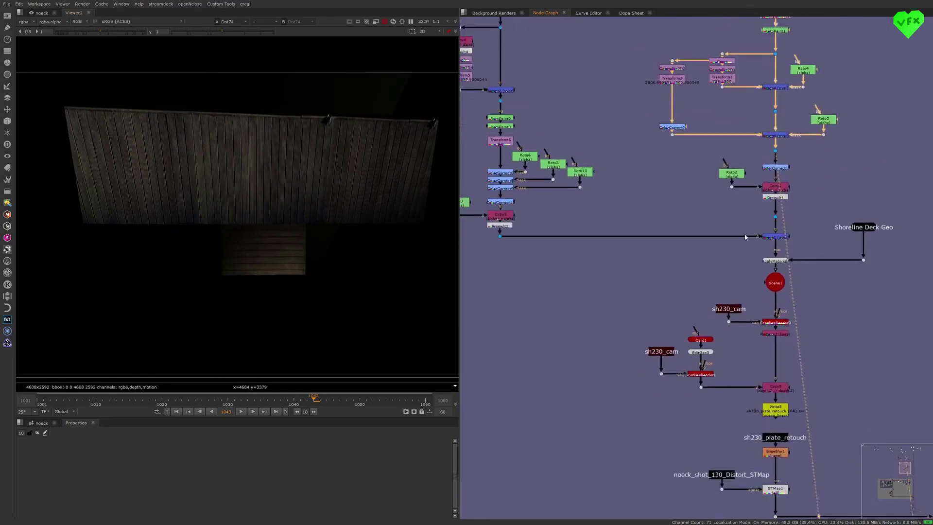
pyautogui.click(775, 236)
pyautogui.press('1')
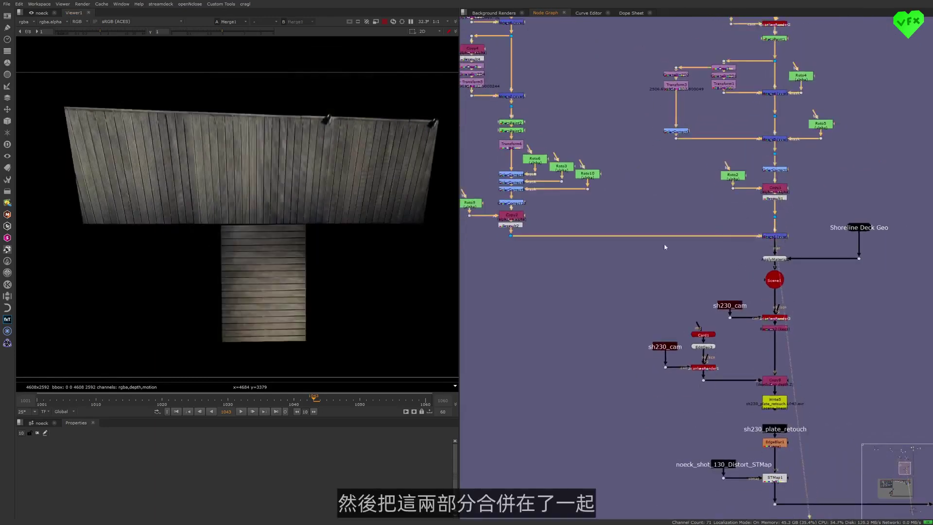
pyautogui.click(510, 235)
pyautogui.press('1')
pyautogui.moveTo(753, 227); pyautogui.dragTo(796, 213)
pyautogui.press('1')
# - View the textured deck geometry at ApplyMaterial2 in 3D, and return to the flat Merge1 texture
pyautogui.click(775, 259)
pyautogui.press('1')
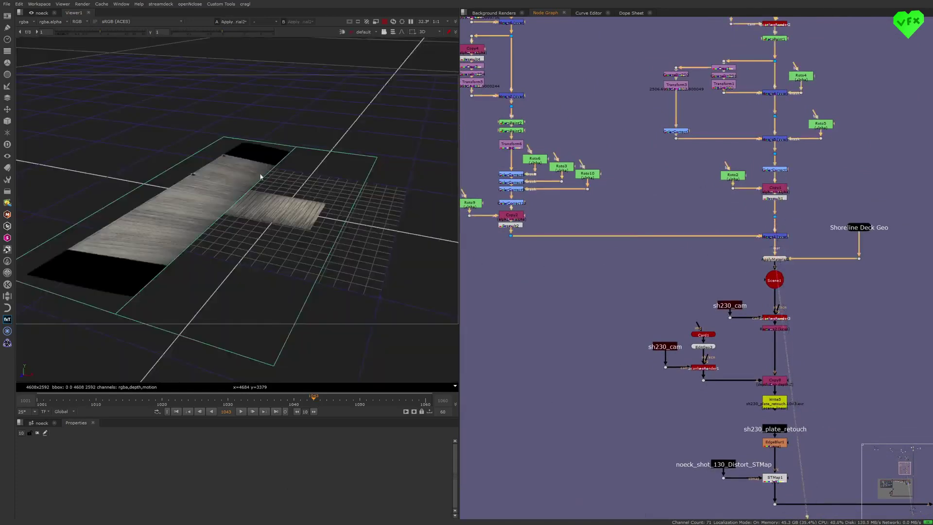
pyautogui.scroll(-2, 738, 264)
pyautogui.moveTo(726, 261); pyautogui.dragTo(685, 163, button='middle')
pyautogui.moveTo(721, 156); pyautogui.dragTo(743, 142)
pyautogui.press('1')
# - View the ScanlineRender3 output and examine its projection mode and overscan settings
pyautogui.scroll(-3, 745, 233)
pyautogui.moveTo(680, 249); pyautogui.dragTo(634, 245, button='middle')
pyautogui.scroll(3, 634, 245)
pyautogui.moveTo(724, 200); pyautogui.dragTo(758, 185)
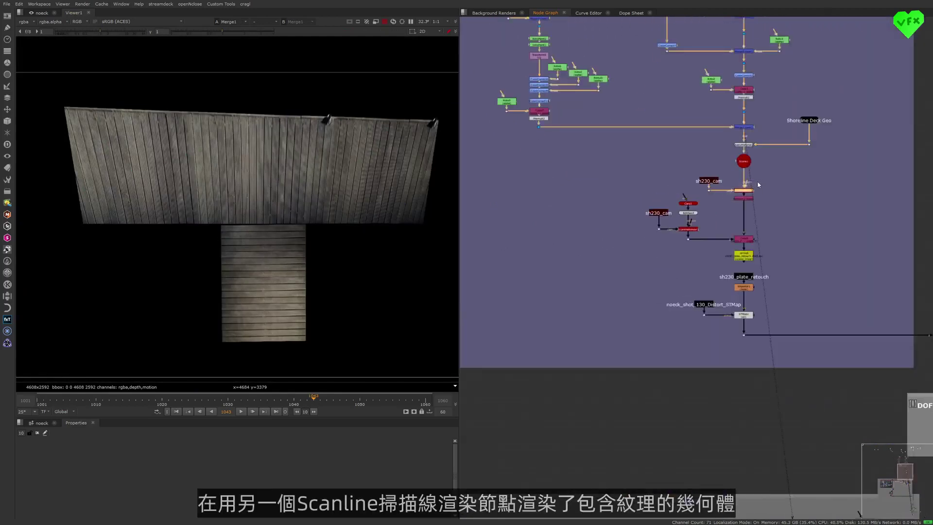
pyautogui.press('1')
pyautogui.scroll(3, 756, 196)
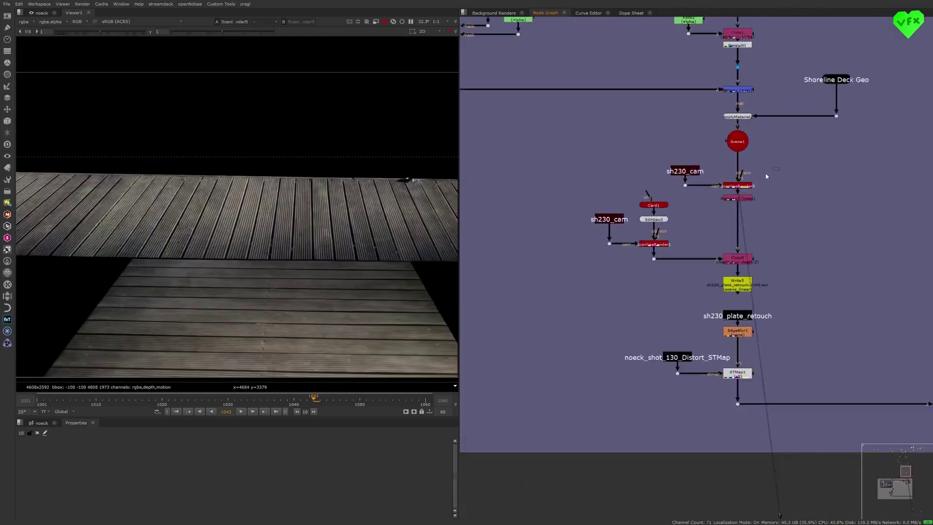
pyautogui.doubleClick(732, 191)
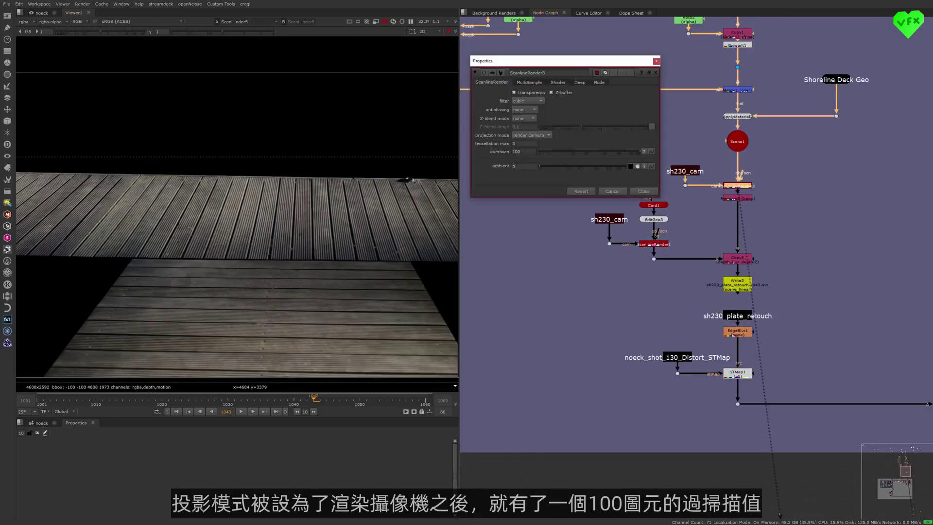
pyautogui.click(657, 62)
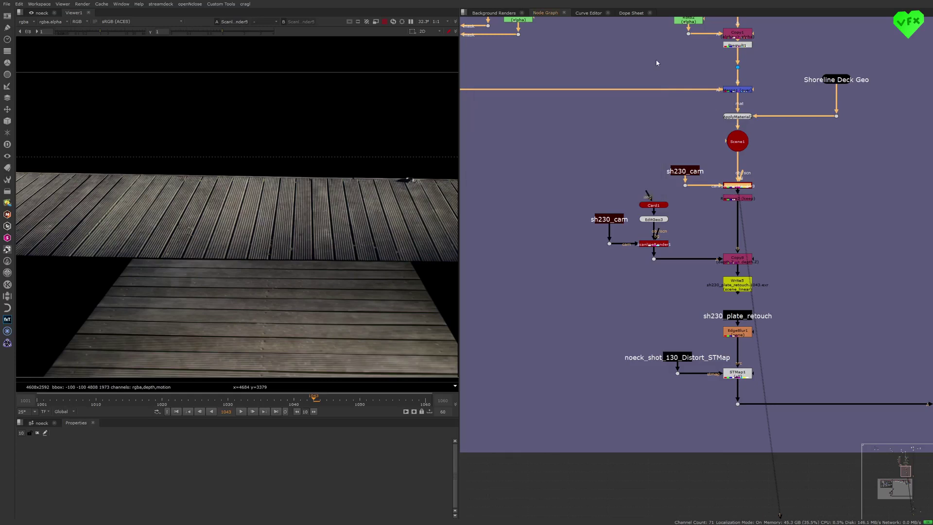
# - View the Remove2 output and examine which channels the node keeps
pyautogui.scroll(3, 738, 193)
pyautogui.moveTo(739, 193); pyautogui.dragTo(738, 193)
pyautogui.press('1')
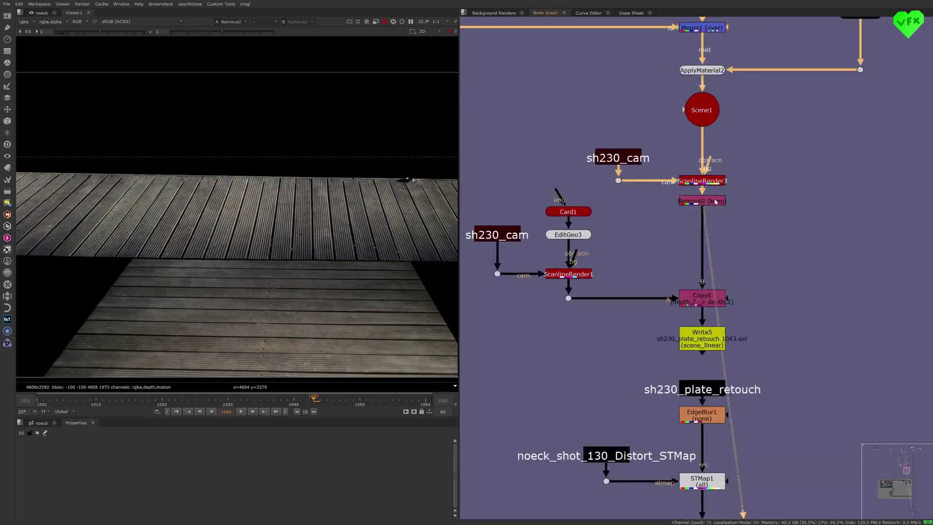
pyautogui.doubleClick(703, 203)
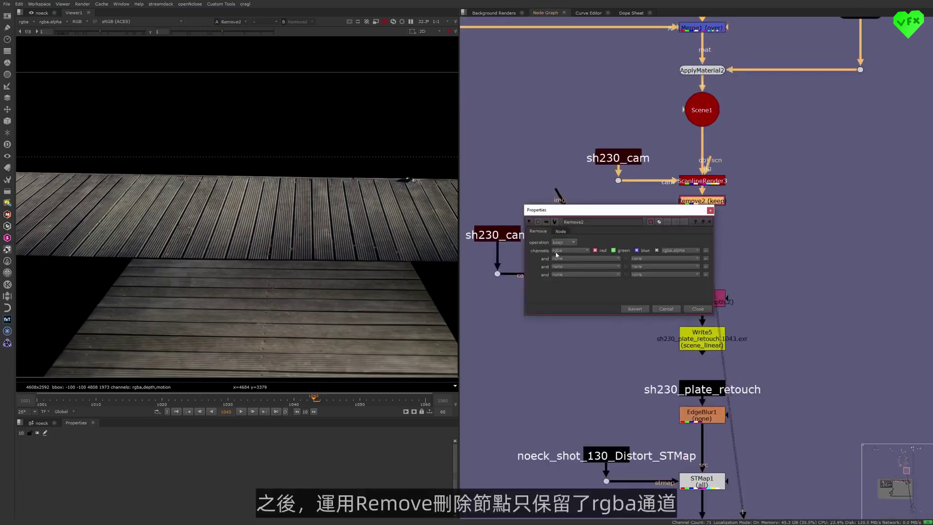
pyautogui.click(710, 210)
# - View the EditGeo3 card geometry in 3D and look around it
pyautogui.scroll(-5, 697, 233)
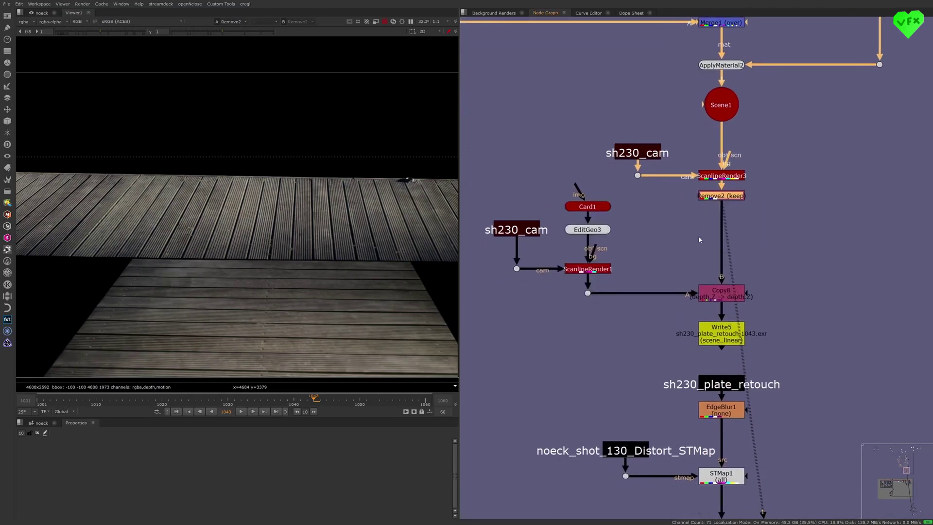
pyautogui.scroll(2, 703, 279)
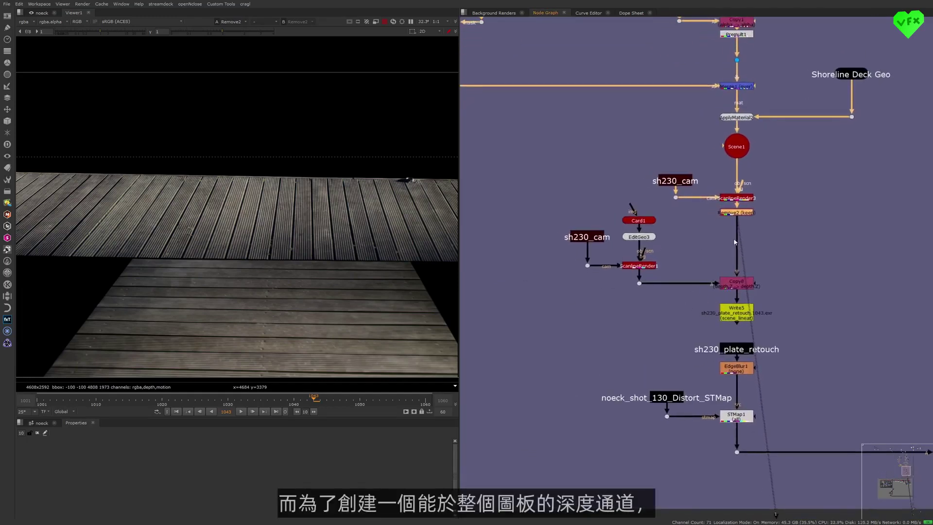
pyautogui.click(615, 253)
pyautogui.press('Tab')
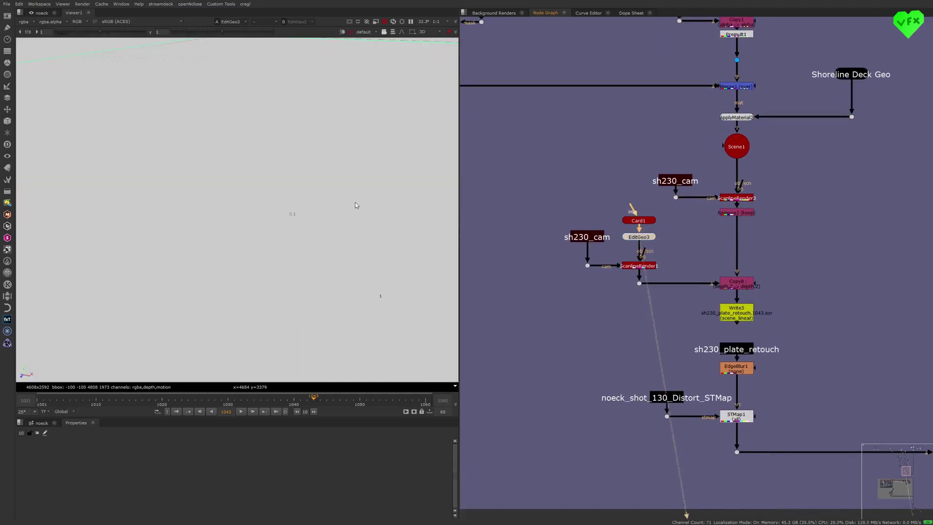
pyautogui.keyDown('ctrl'); pyautogui.moveTo(352, 128); pyautogui.dragTo(349, 214); pyautogui.keyUp('ctrl')
# - View the depth channel of the ScanlineRender1 output across the whole frame
pyautogui.moveTo(609, 301); pyautogui.dragTo(637, 276)
pyautogui.press('1')
pyautogui.press('Tab')
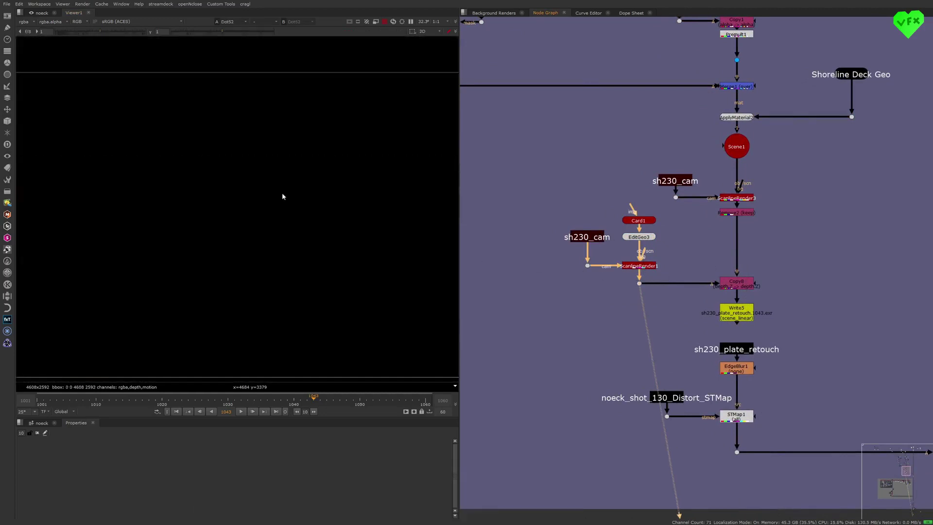
pyautogui.hotkey('alt', 'q')
pyautogui.click(271, 196)
pyautogui.scroll(-4, 284, 191)
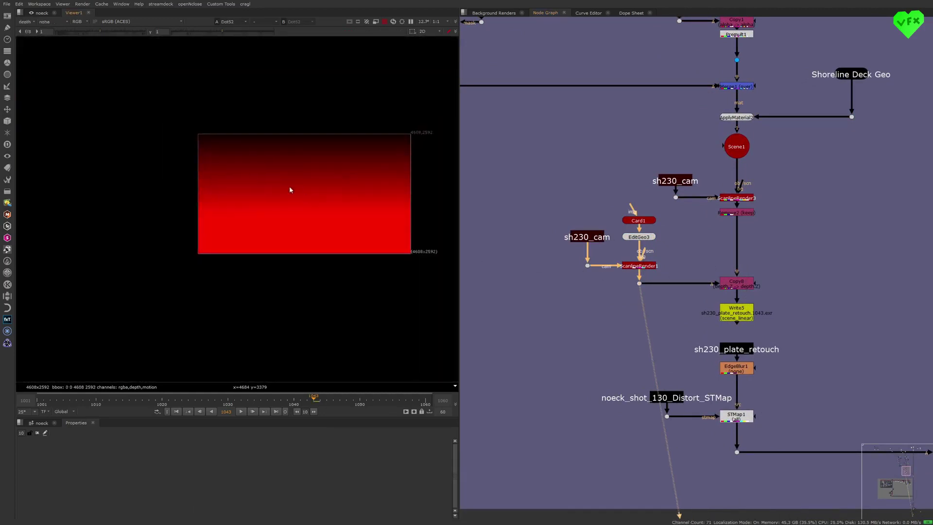
# - View Copy8 in depth and in rgba, and examine its channel copy settings
pyautogui.moveTo(792, 259); pyautogui.dragTo(703, 304)
pyautogui.press('1')
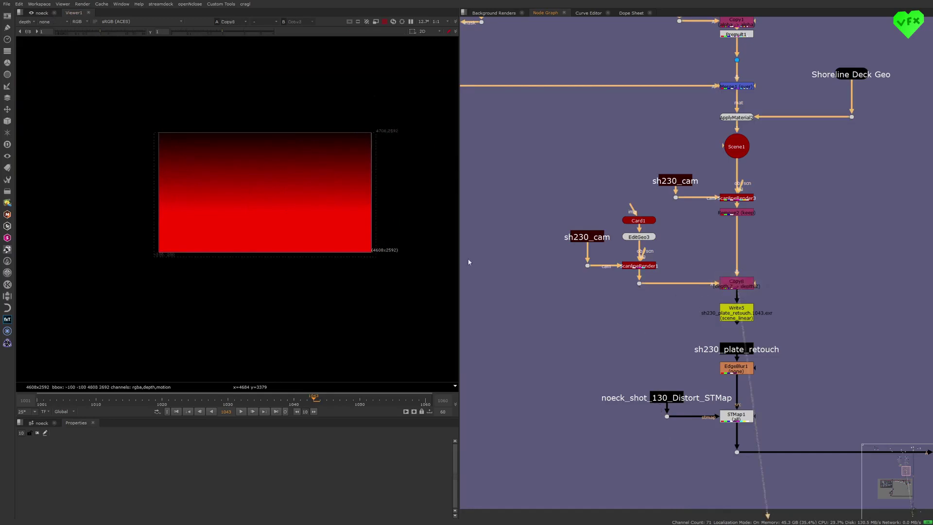
pyautogui.hotkey('alt', 'q')
pyautogui.click(157, 211)
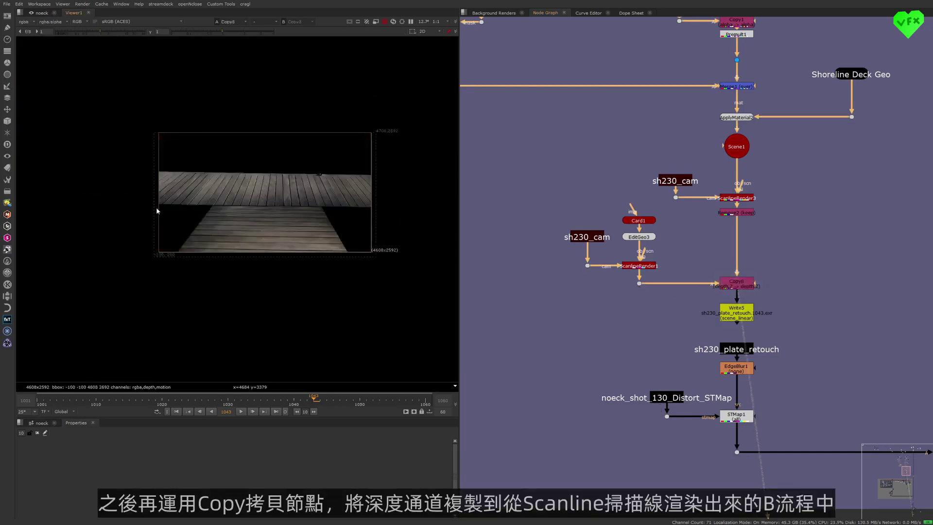
pyautogui.doubleClick(736, 283)
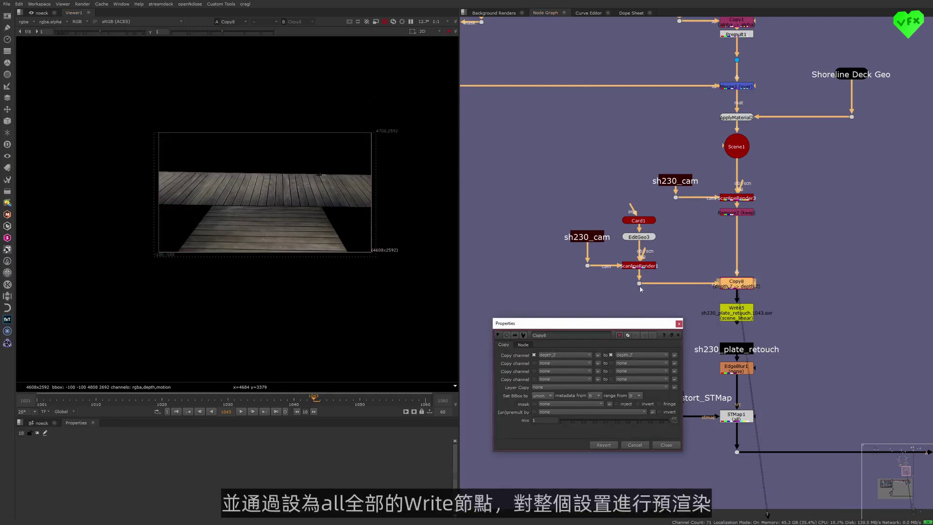
pyautogui.click(678, 324)
# - Examine the channels and file settings of the Write5 prerender node
pyautogui.click(725, 319)
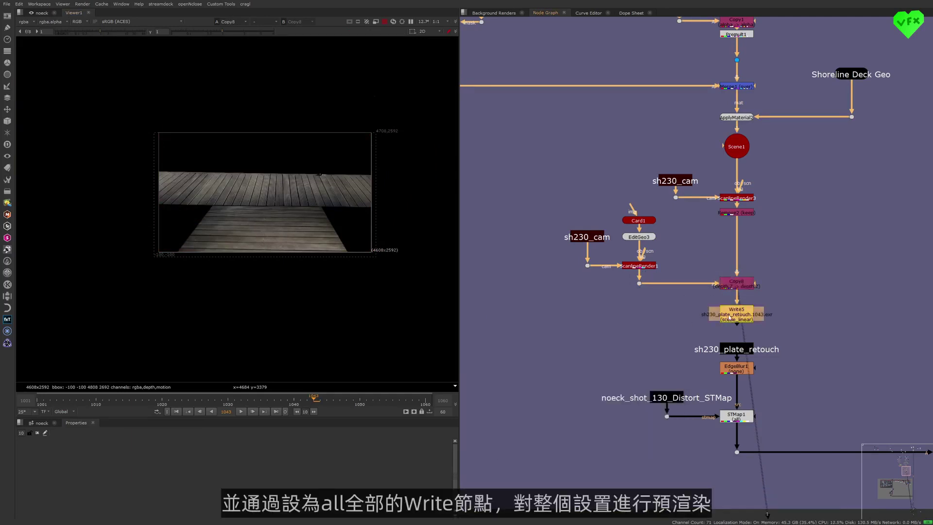
pyautogui.doubleClick(734, 316)
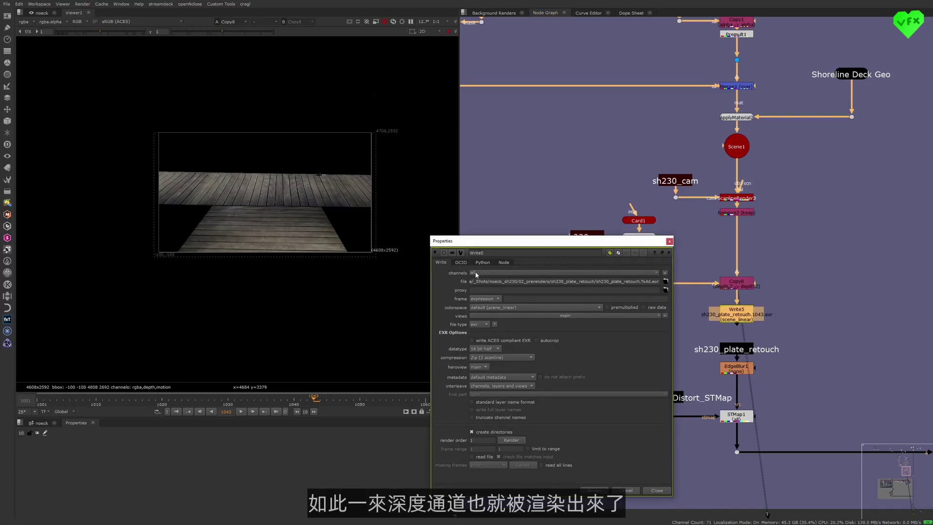
pyautogui.click(670, 241)
# - Select the sh230_plate_retouch stamp below Write5 and examine its source connection and the EdgeBlur1 node it feeds
pyautogui.moveTo(739, 354); pyautogui.dragTo(645, 300, button='middle')
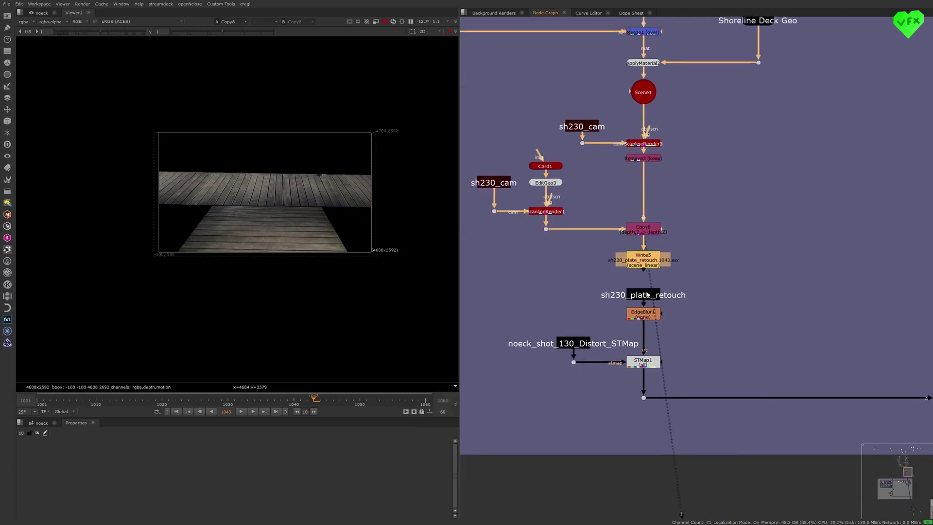
pyautogui.click(645, 302)
pyautogui.scroll(-3, 712, 260)
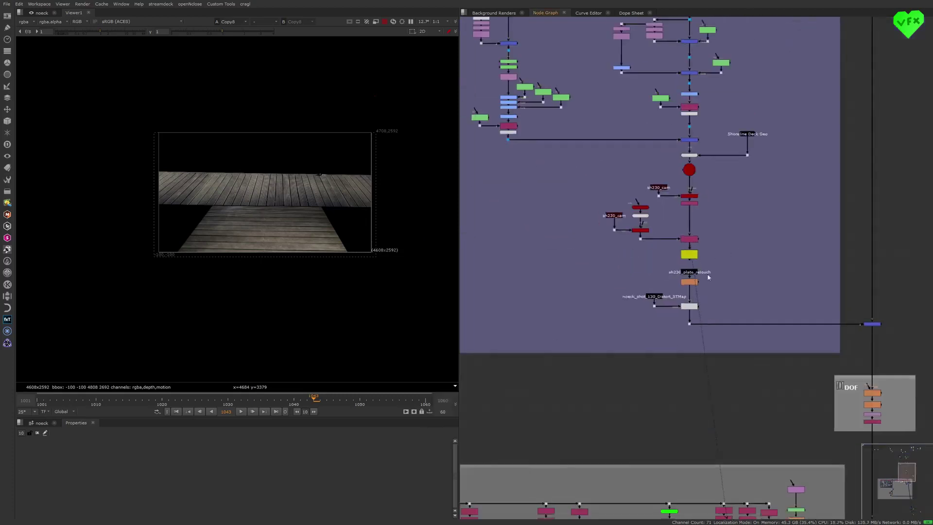
pyautogui.moveTo(712, 260); pyautogui.dragTo(666, 301, button='middle')
pyautogui.moveTo(666, 302); pyautogui.dragTo(668, 300)
pyautogui.scroll(-4, 715, 275)
pyautogui.moveTo(715, 275); pyautogui.dragTo(702, 195, button='middle')
pyautogui.scroll(4, 639, 312)
pyautogui.scroll(3, 653, 279)
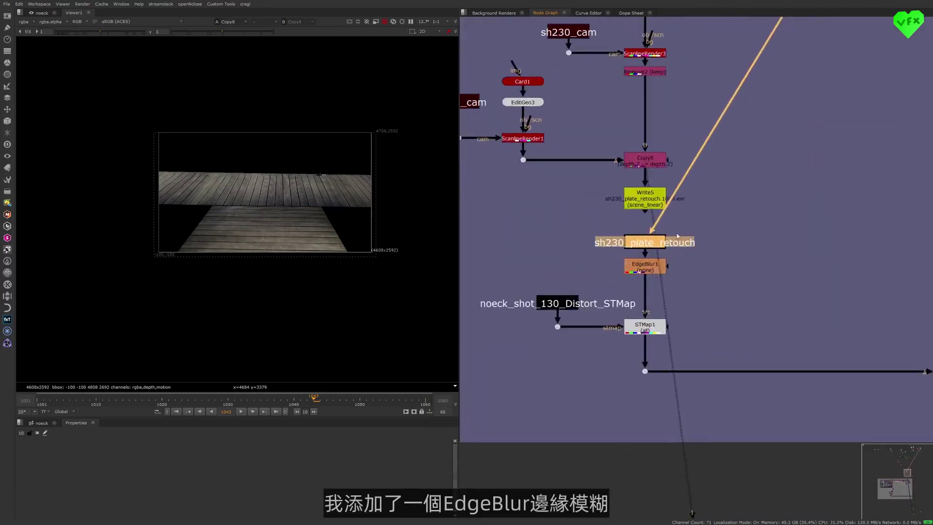
# - View the EdgeBlur1 output and inspect the edges of the projected deck
pyautogui.click(640, 268)
pyautogui.press('1')
pyautogui.scroll(3, 334, 209)
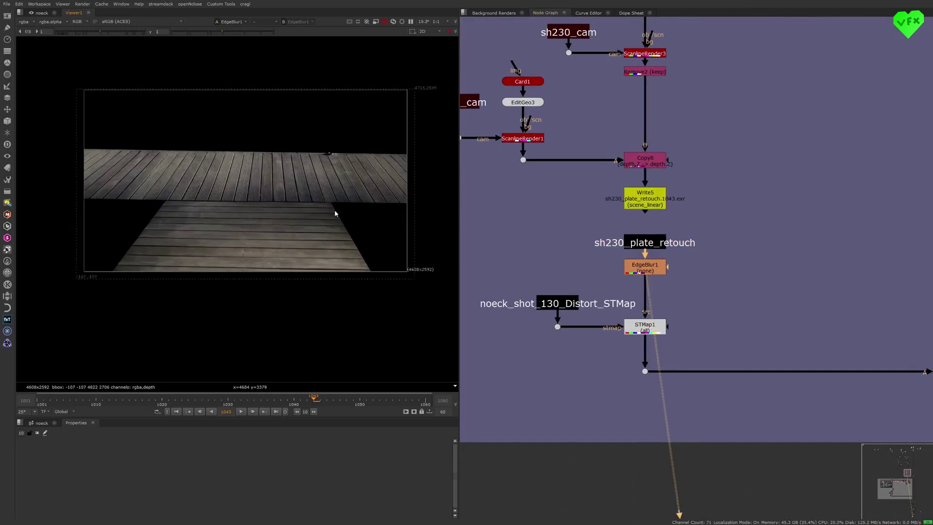
pyautogui.moveTo(653, 314); pyautogui.dragTo(691, 273, button='middle')
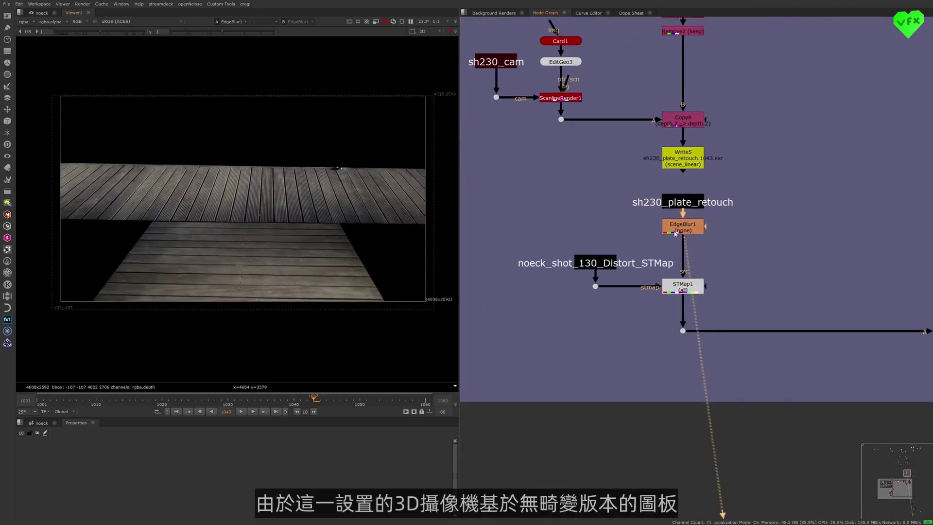
# - Check the sh230_cam stamp feeding ScanlineRender1, then view the STMap1 output driven by the noeck_shot_130_Distort_STMap stamp
pyautogui.moveTo(599, 215); pyautogui.dragTo(639, 250, button='middle')
pyautogui.moveTo(485, 121); pyautogui.dragTo(569, 67)
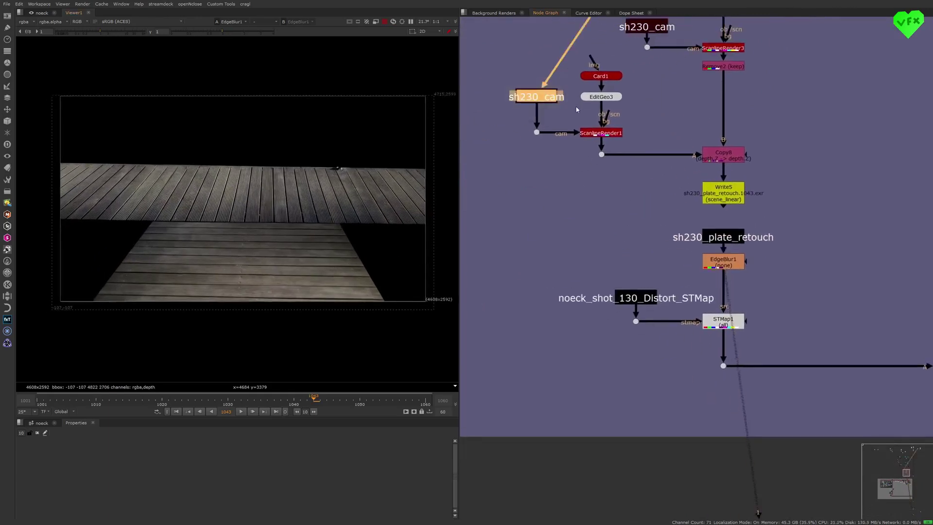
pyautogui.moveTo(723, 322); pyautogui.dragTo(716, 264, button='middle')
pyautogui.click(706, 262)
pyautogui.press('1')
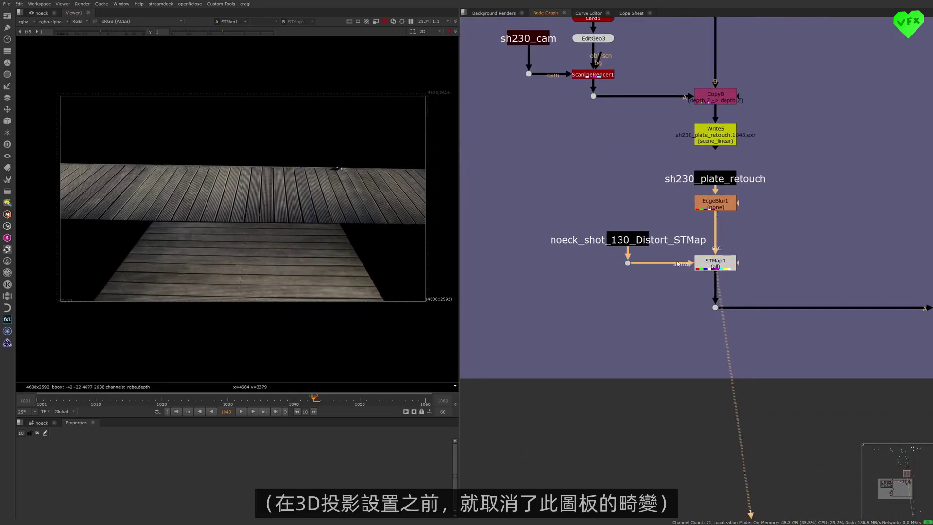
pyautogui.scroll(-3, 759, 247)
pyautogui.moveTo(759, 246); pyautogui.dragTo(645, 231, button='middle')
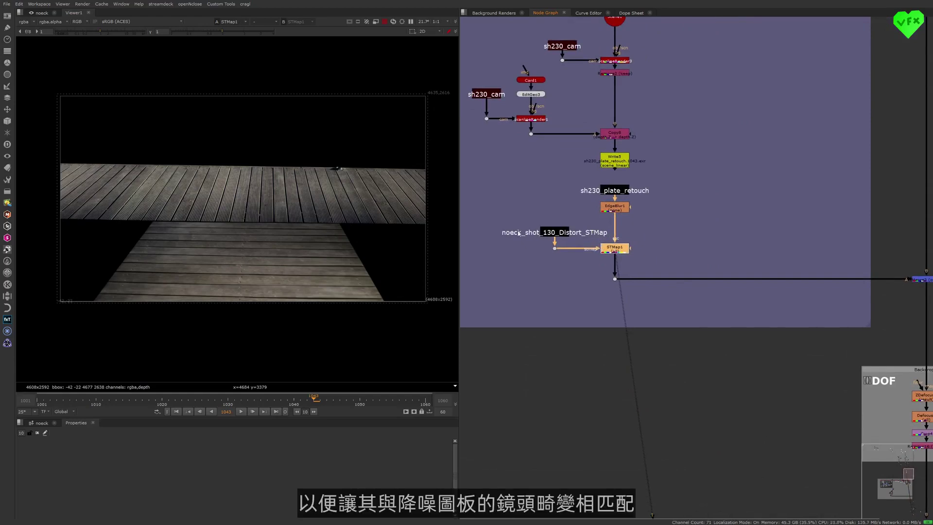
# - Follow the STMap1 output to the Merge3 node and examine its also merge setting for the depth channel
pyautogui.scroll(-2, 680, 238)
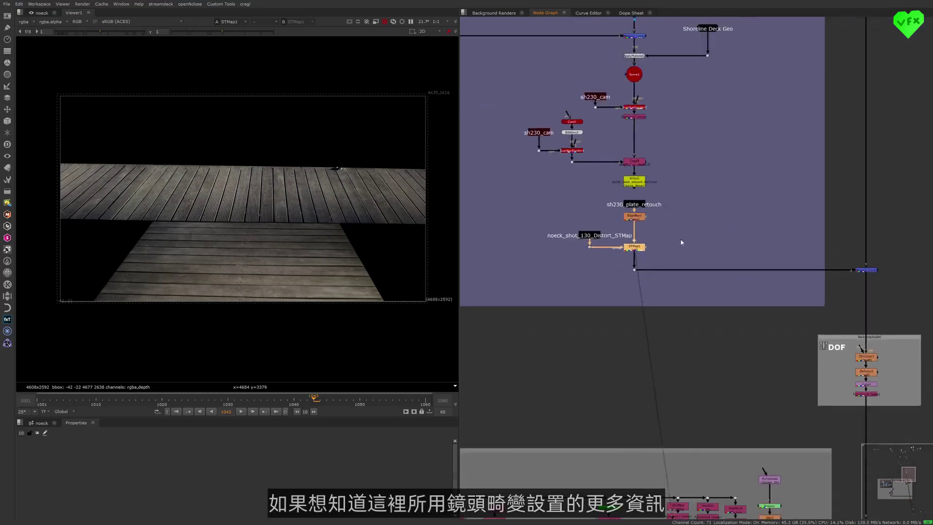
pyautogui.scroll(-4, 661, 219)
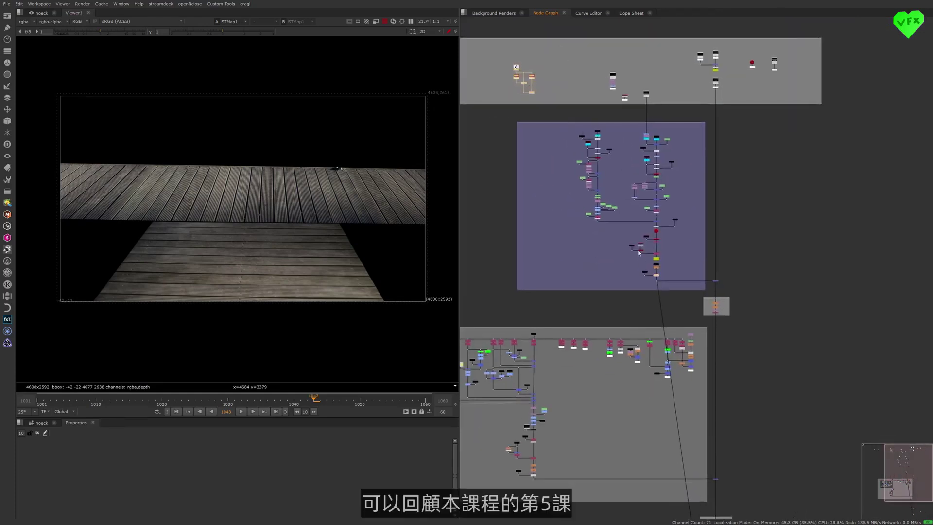
pyautogui.scroll(5, 683, 273)
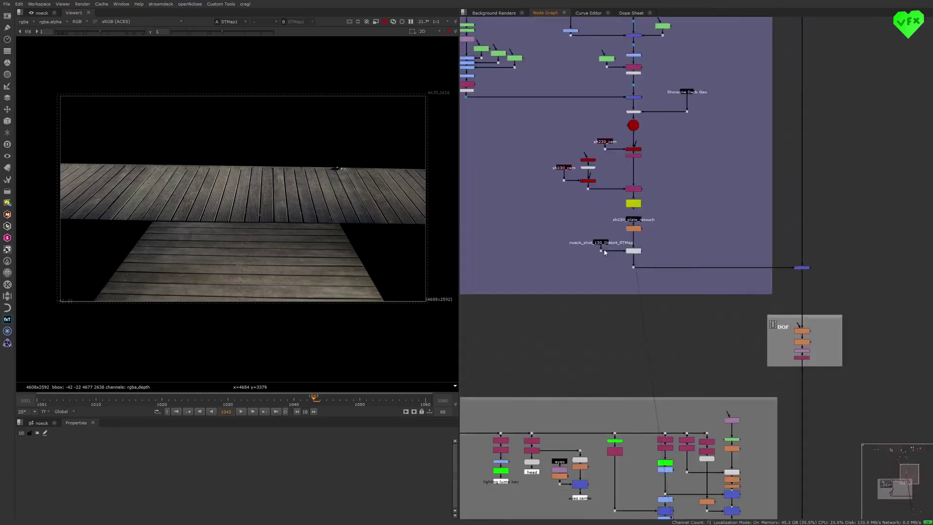
pyautogui.scroll(4, 680, 267)
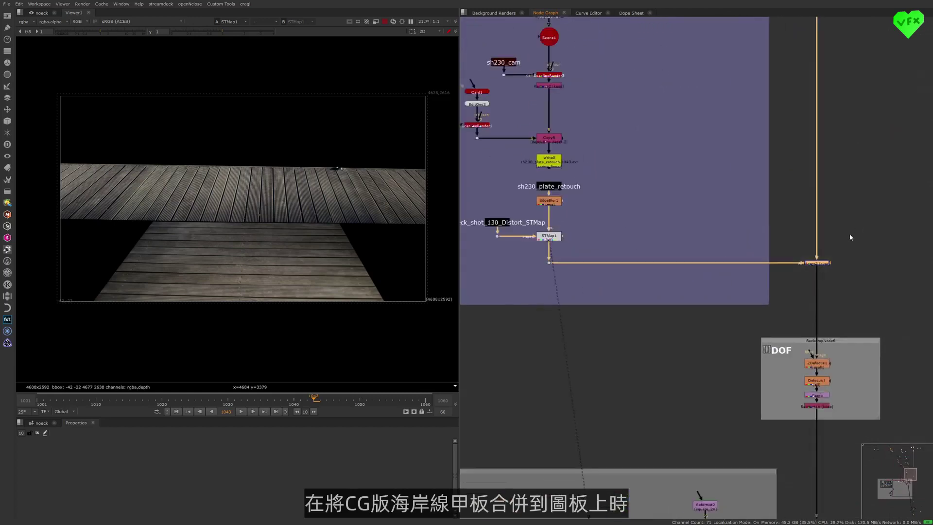
pyautogui.doubleClick(818, 263)
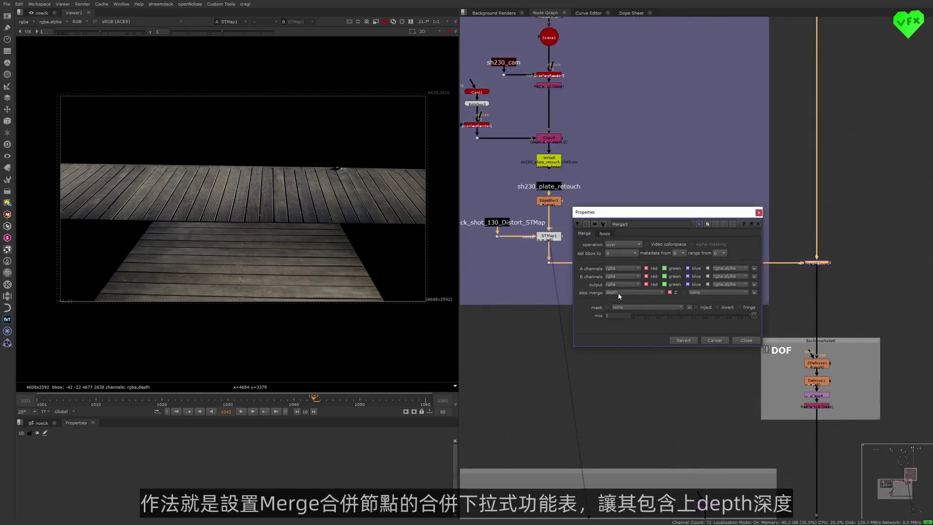
pyautogui.click(759, 212)
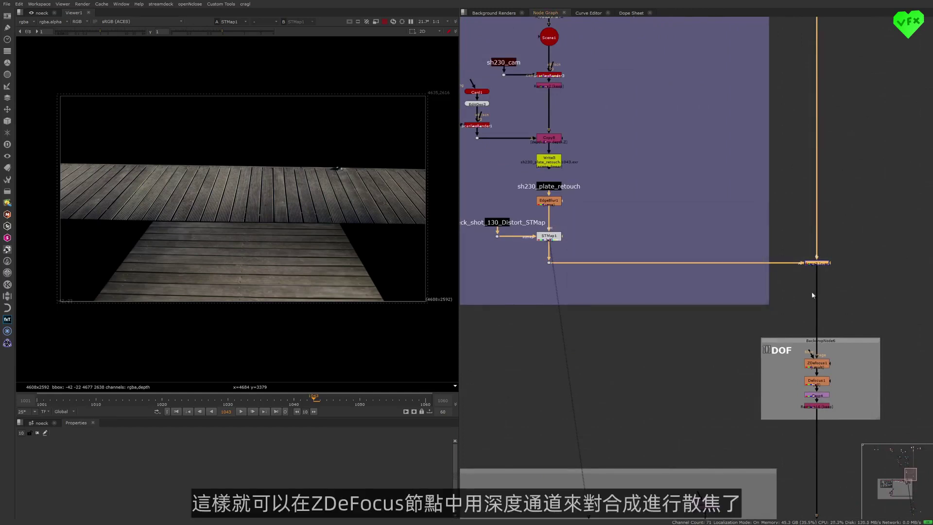
# - View the output of ZDefocus1 in the DOF backdrop and inspect the defocused deck
pyautogui.moveTo(811, 349); pyautogui.dragTo(753, 261, button='middle')
pyautogui.click(760, 276)
pyautogui.press('1')
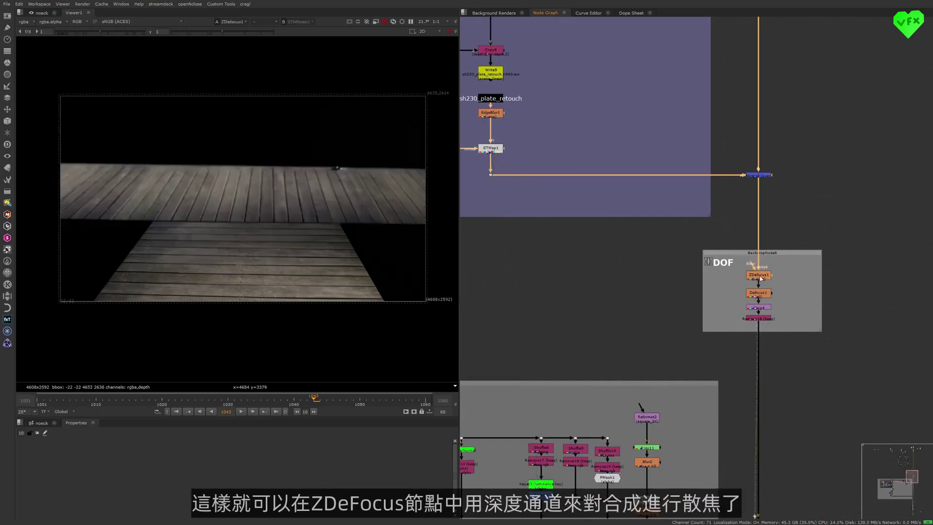
pyautogui.moveTo(244, 202); pyautogui.dragTo(260, 176, button='middle')
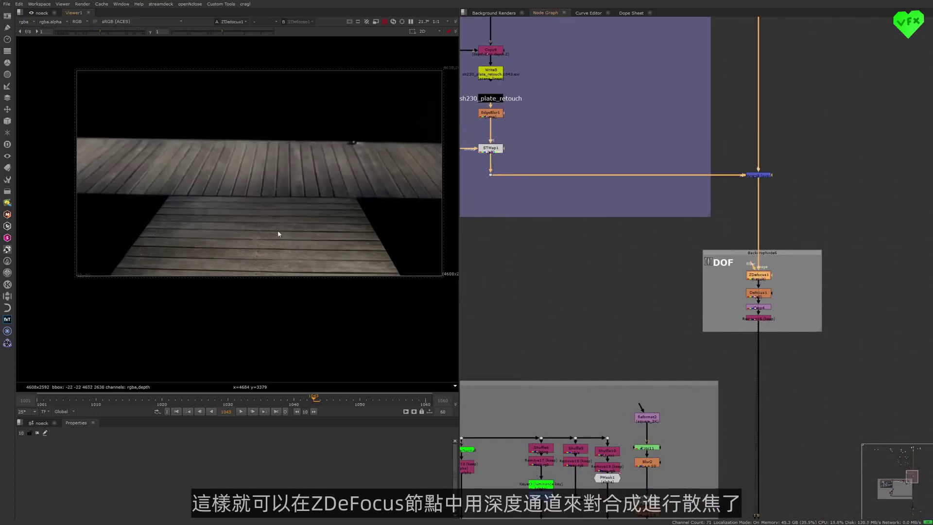
# - View the output of the Merge10 node that combines the creature render with the deck
pyautogui.scroll(-5, 702, 235)
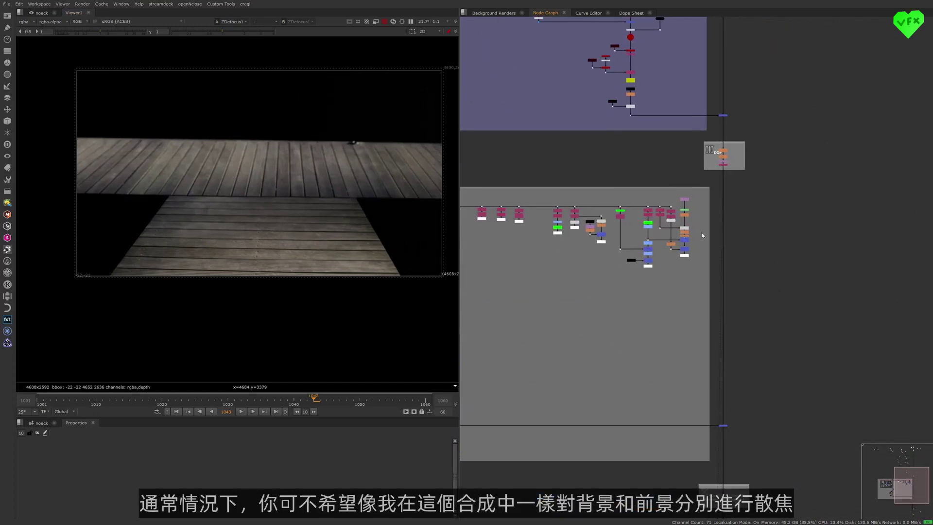
pyautogui.scroll(-3, 719, 255)
pyautogui.click(723, 364)
pyautogui.press('1')
pyautogui.moveTo(552, 334); pyautogui.dragTo(594, 306, button='middle')
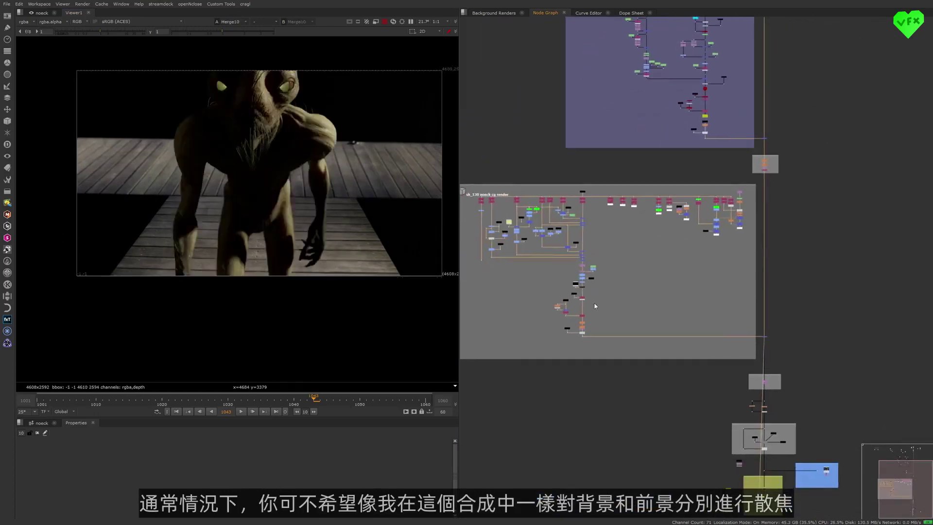
# - Examine the defocus nodes at the end of the creature render branch and those in the DOF backdrop
pyautogui.scroll(4, 589, 321)
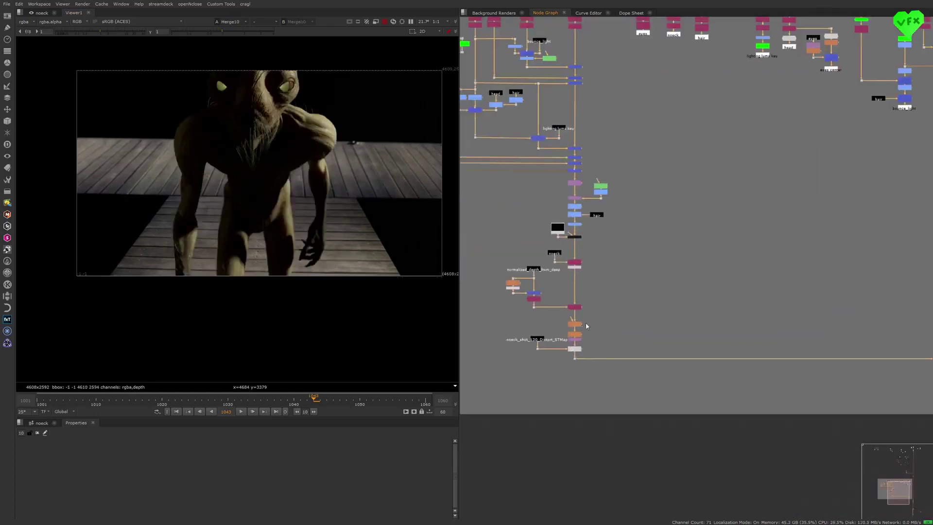
pyautogui.scroll(4, 582, 324)
pyautogui.scroll(-5, 584, 325)
pyautogui.moveTo(586, 321); pyautogui.dragTo(410, 420, button='middle')
pyautogui.scroll(3, 732, 113)
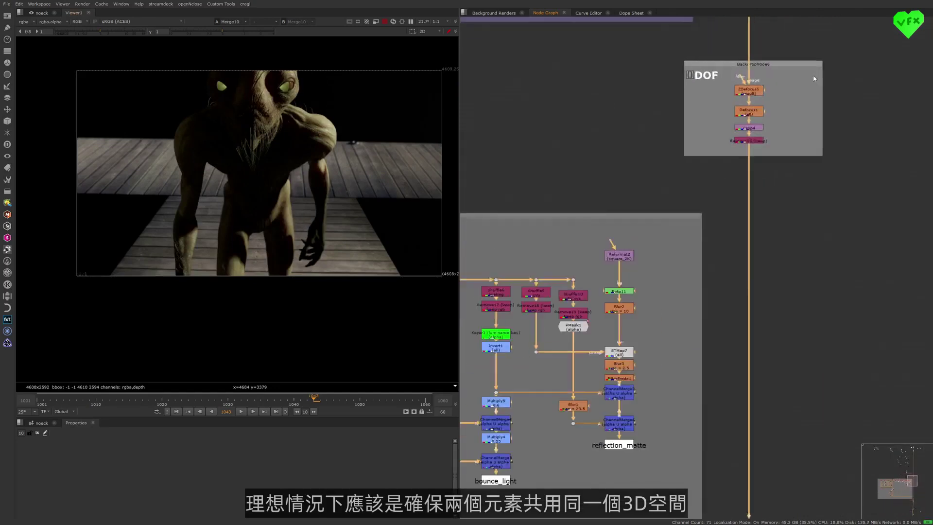
# - Inspect the creature and deck composite up close and across the frame
pyautogui.scroll(-6, 777, 195)
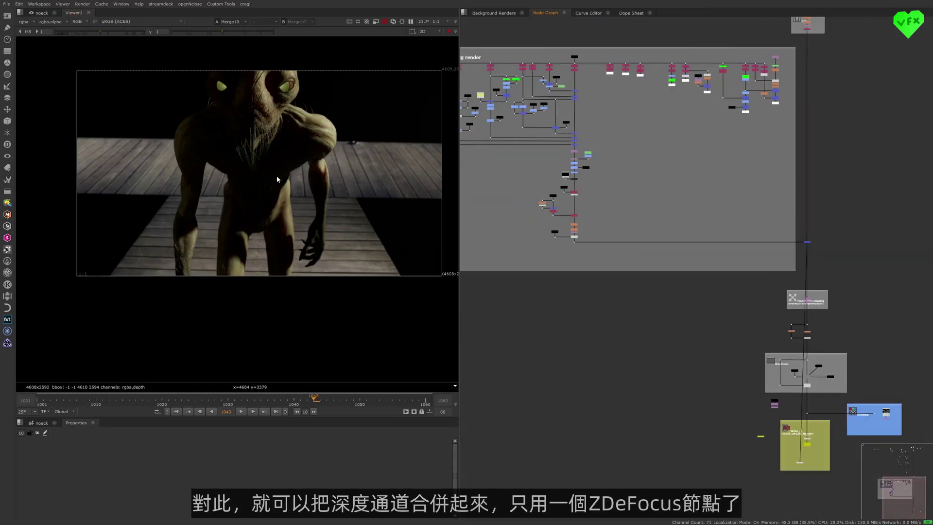
pyautogui.scroll(2, 277, 179)
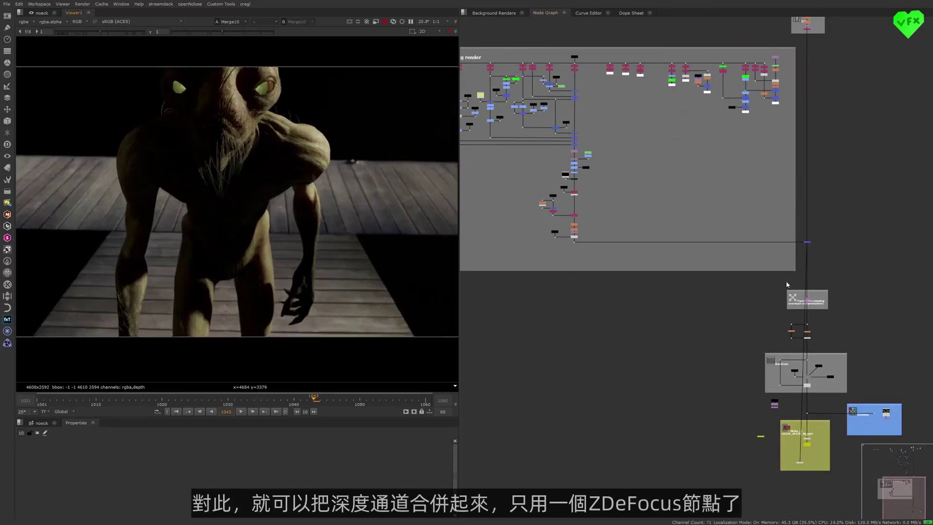
pyautogui.moveTo(351, 214); pyautogui.dragTo(371, 214, button='middle')
pyautogui.scroll(-1, 371, 215)
pyautogui.moveTo(371, 214); pyautogui.dragTo(368, 234, button='middle')
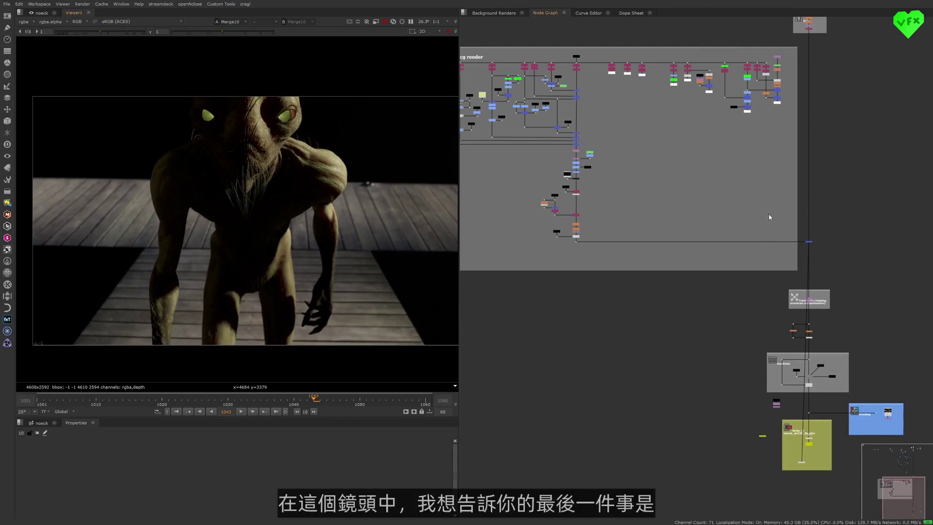
# - Locate the DeepRead1 branch for the creature and view the output of its Shuffle5 node
pyautogui.scroll(-5, 669, 248)
pyautogui.scroll(7, 615, 140)
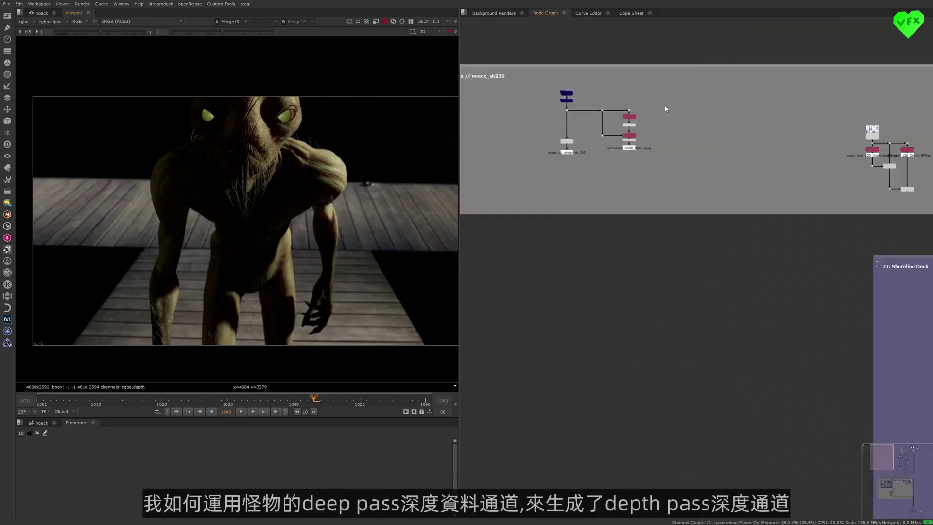
pyautogui.moveTo(664, 105); pyautogui.dragTo(727, 99, button='middle')
pyautogui.scroll(4, 728, 102)
pyautogui.moveTo(665, 137); pyautogui.dragTo(702, 208, button='middle')
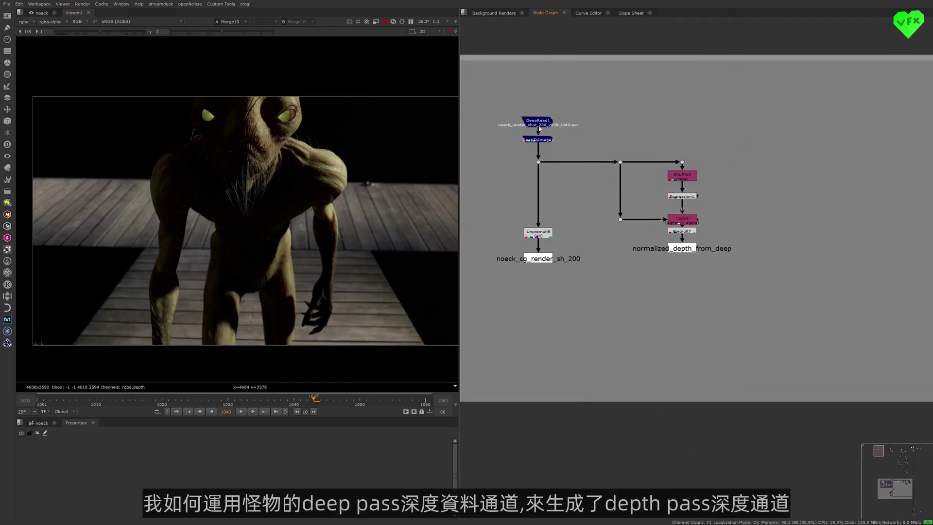
pyautogui.moveTo(688, 180); pyautogui.dragTo(688, 182)
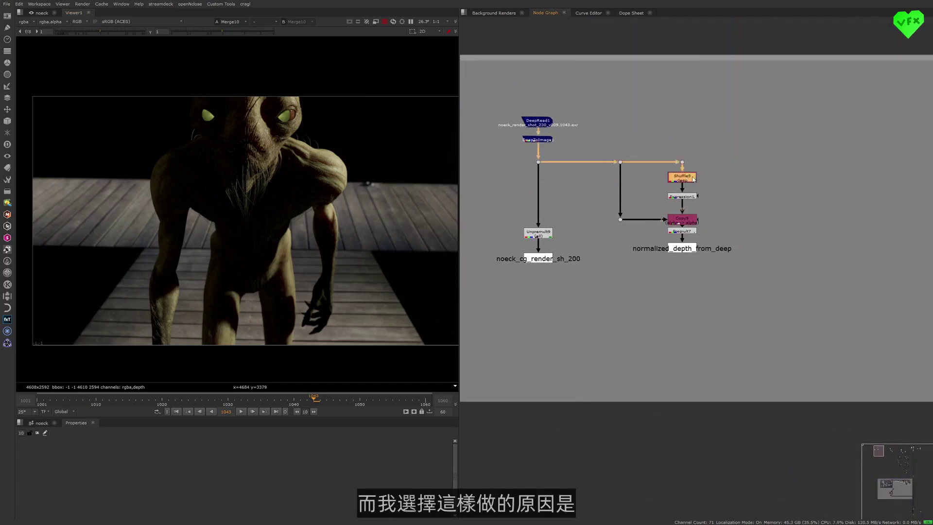
pyautogui.press('1')
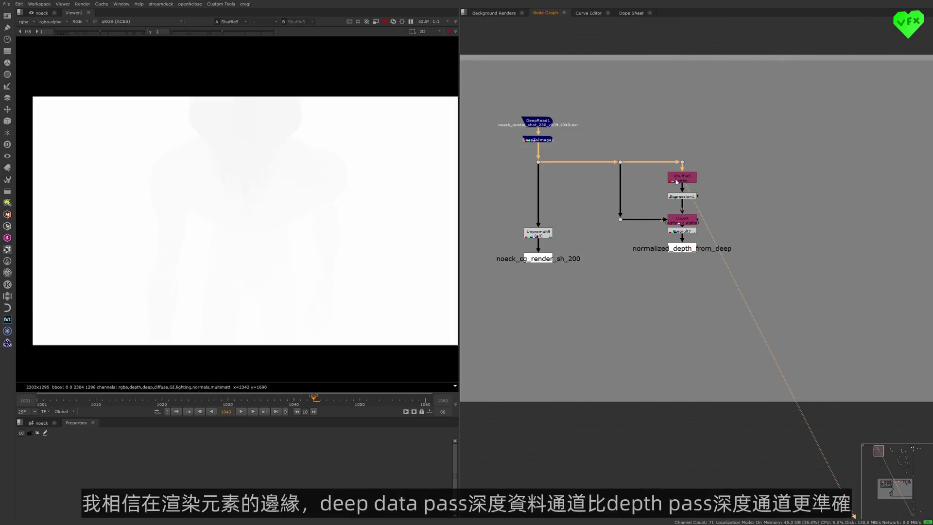
# - View the Expression1 output and inspect the creature's hair edges up close
pyautogui.click(670, 197)
pyautogui.press('1')
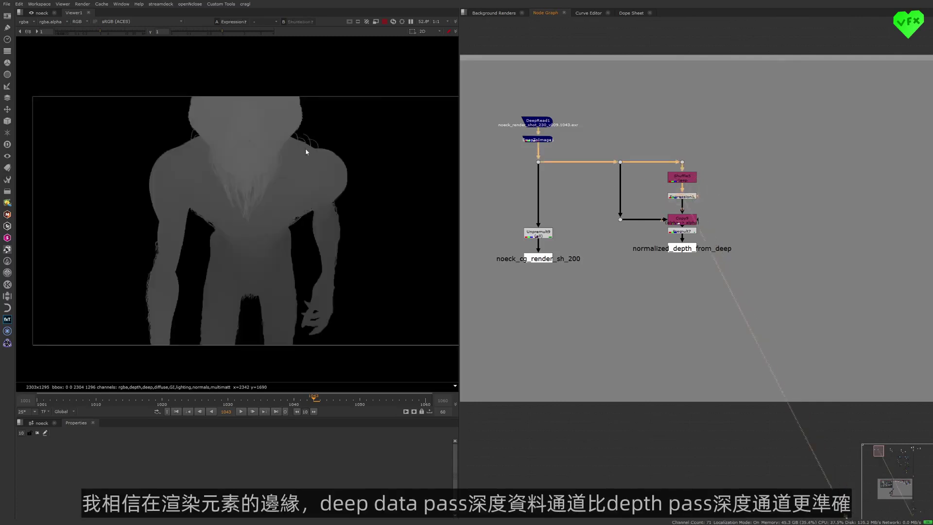
pyautogui.scroll(2, 319, 133)
pyautogui.scroll(2, 319, 132)
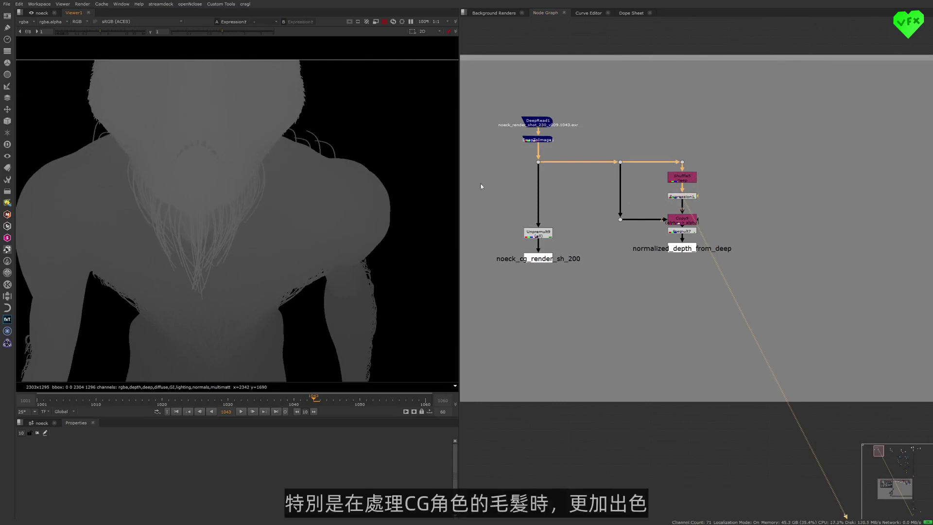
pyautogui.scroll(4, 328, 97)
pyautogui.scroll(-4, 337, 121)
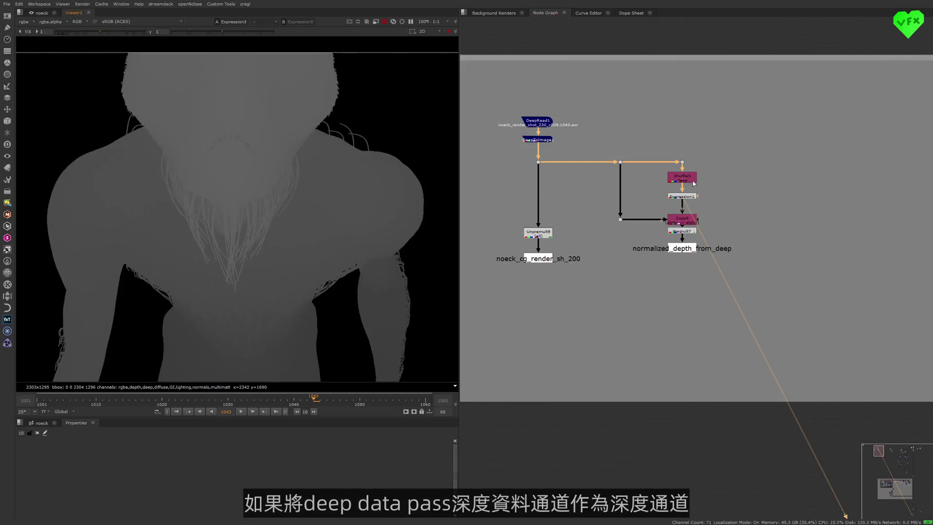
# - Compare the Shuffle5 output with the Expression1 output across the whole creature
pyautogui.scroll(2, 679, 204)
pyautogui.click(689, 165)
pyautogui.press('1')
pyautogui.scroll(-3, 284, 167)
pyautogui.scroll(-1, 285, 167)
pyautogui.moveTo(648, 208); pyautogui.dragTo(734, 182)
pyautogui.press('1')
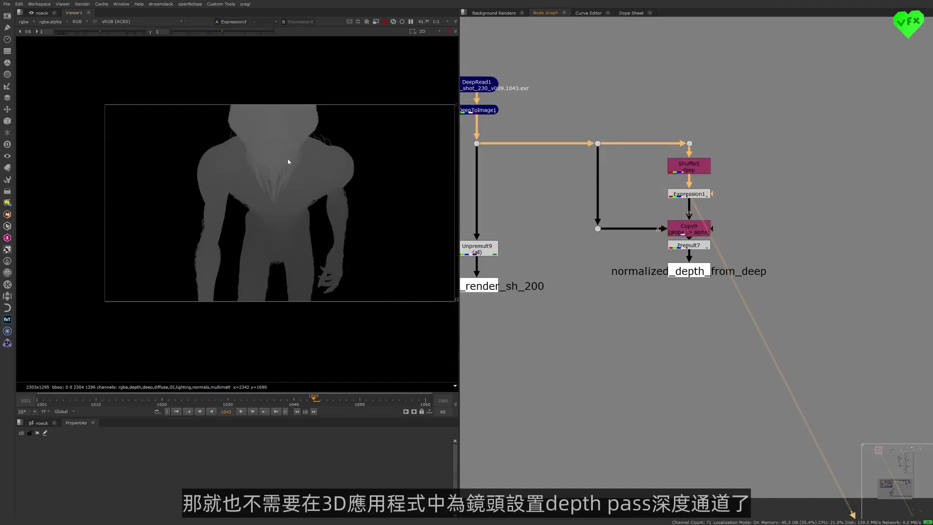
# - Examine the DeepRead1 source and the node chain leading to normalized_depth_from_deep alongside the creature's depth image
pyautogui.scroll(2, 292, 179)
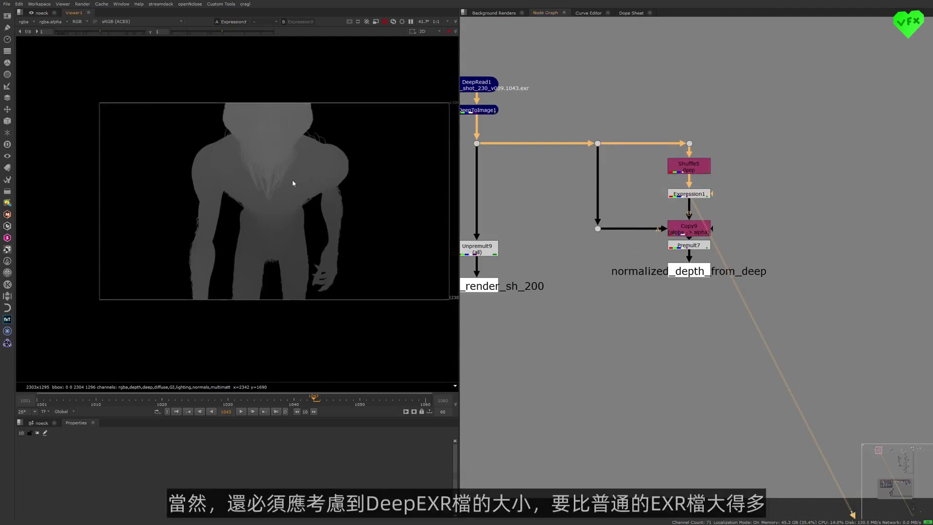
pyautogui.moveTo(541, 87); pyautogui.dragTo(598, 101, button='middle')
pyautogui.click(526, 96)
pyautogui.moveTo(595, 137); pyautogui.dragTo(636, 146, button='middle')
pyautogui.moveTo(675, 79); pyautogui.dragTo(710, 106)
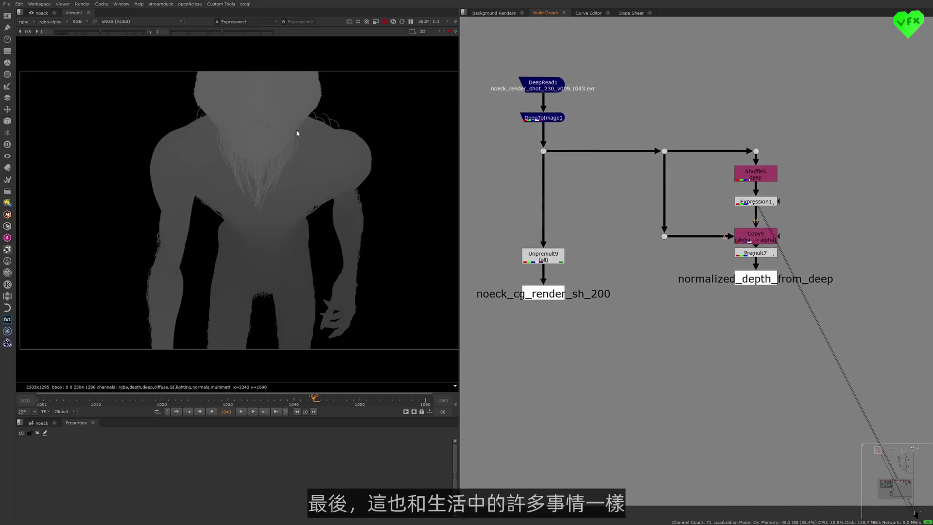
pyautogui.scroll(-2, 288, 148)
pyautogui.moveTo(680, 203); pyautogui.dragTo(651, 198, button='middle')
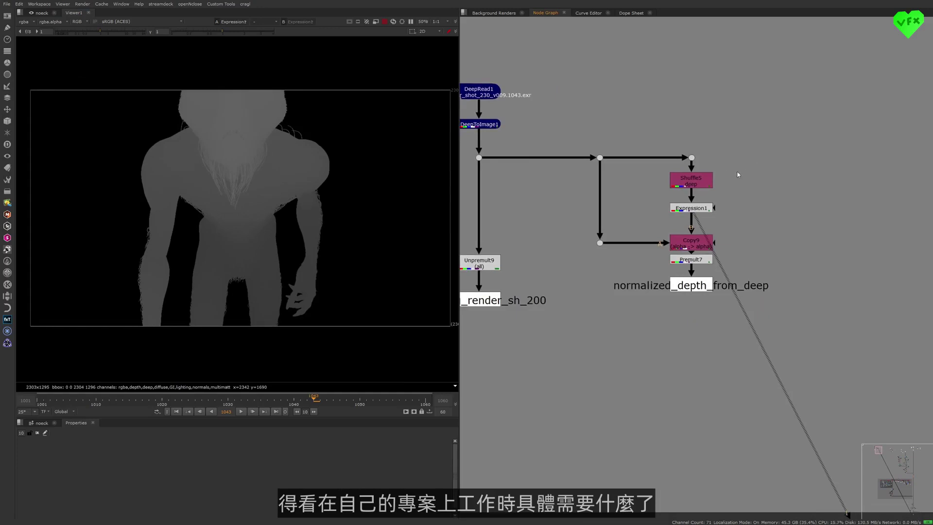
pyautogui.moveTo(737, 174); pyautogui.dragTo(708, 179, button='middle')
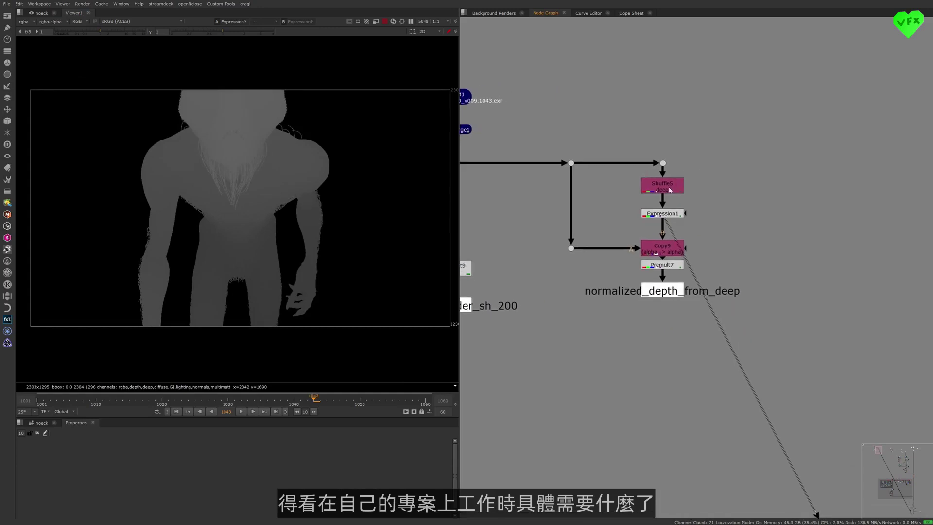
# - Open the Shuffle5 settings and examine how the front deep channel is routed to red, green and blue
pyautogui.click(672, 191)
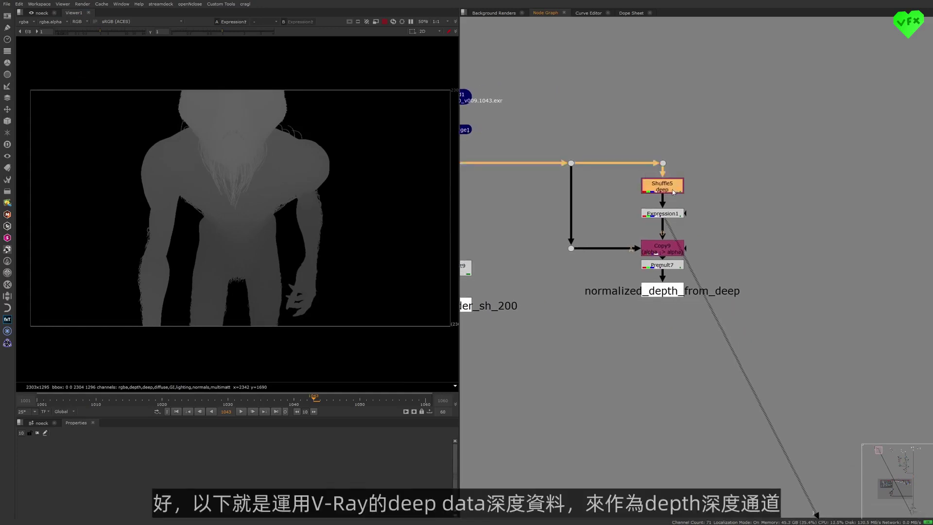
pyautogui.doubleClick(675, 189)
pyautogui.moveTo(705, 297); pyautogui.dragTo(778, 126)
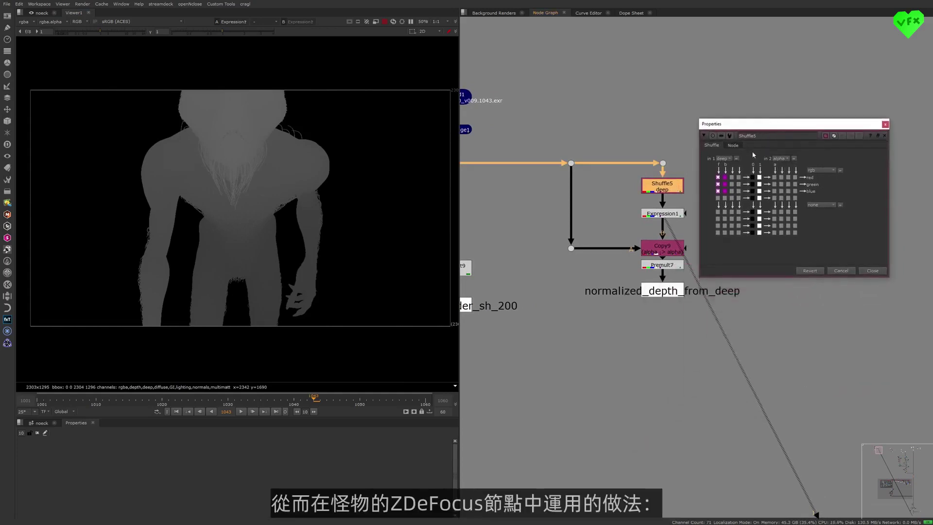
pyautogui.moveTo(621, 212); pyautogui.dragTo(602, 200, button='middle')
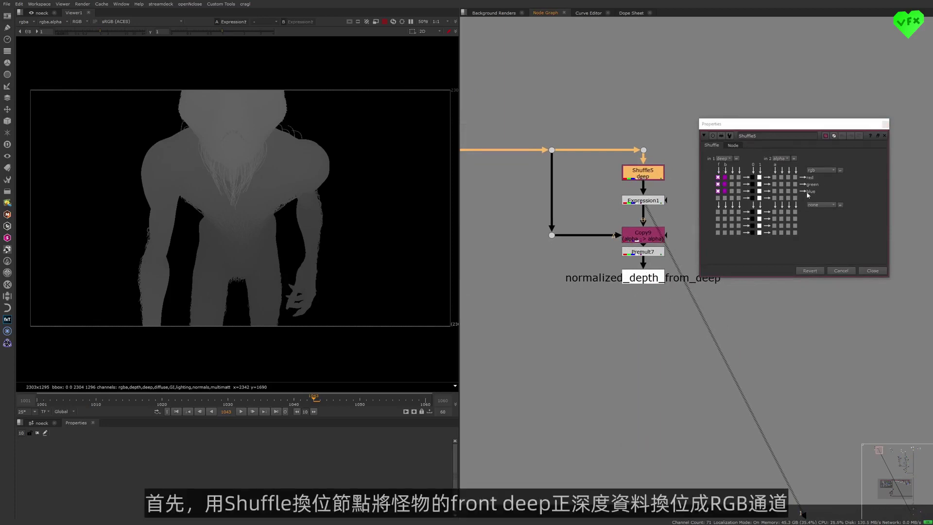
pyautogui.moveTo(205, 200); pyautogui.dragTo(200, 200, button='middle')
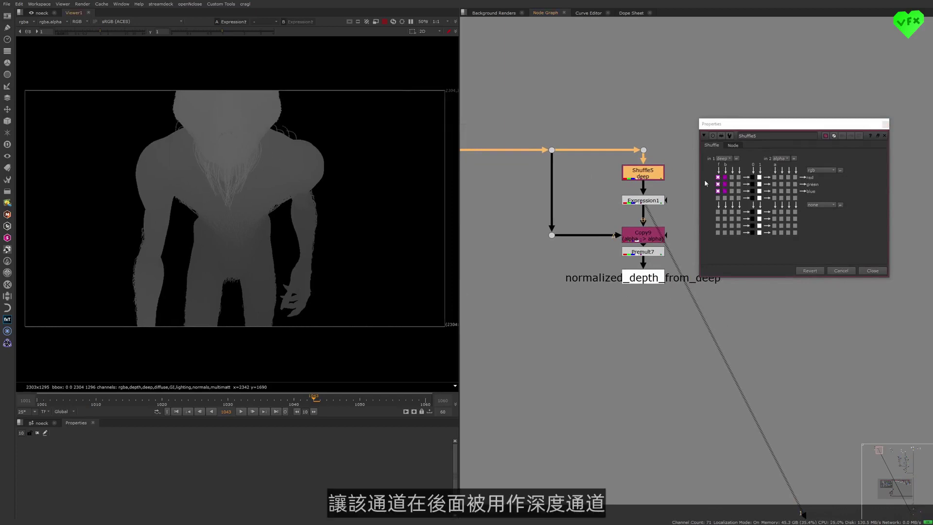
pyautogui.moveTo(619, 213); pyautogui.dragTo(614, 197, button='middle')
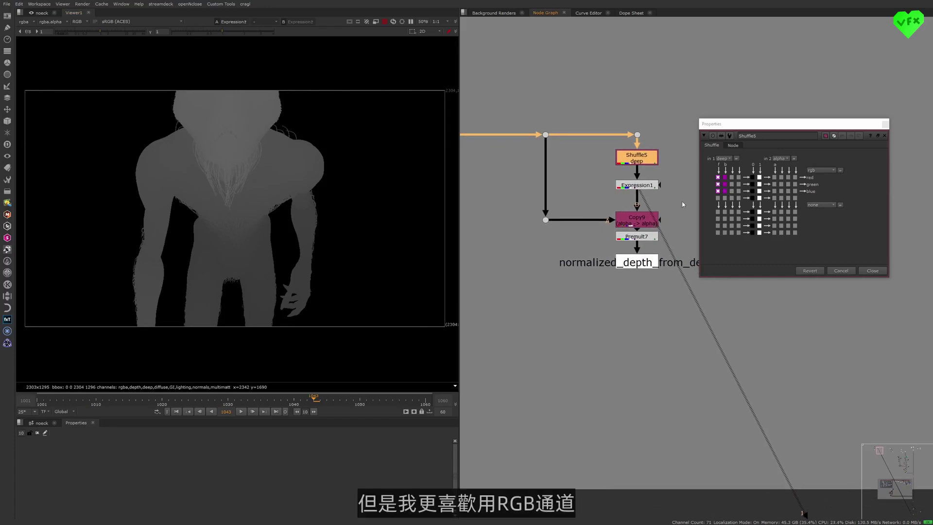
pyautogui.moveTo(187, 152); pyautogui.dragTo(187, 156, button='middle')
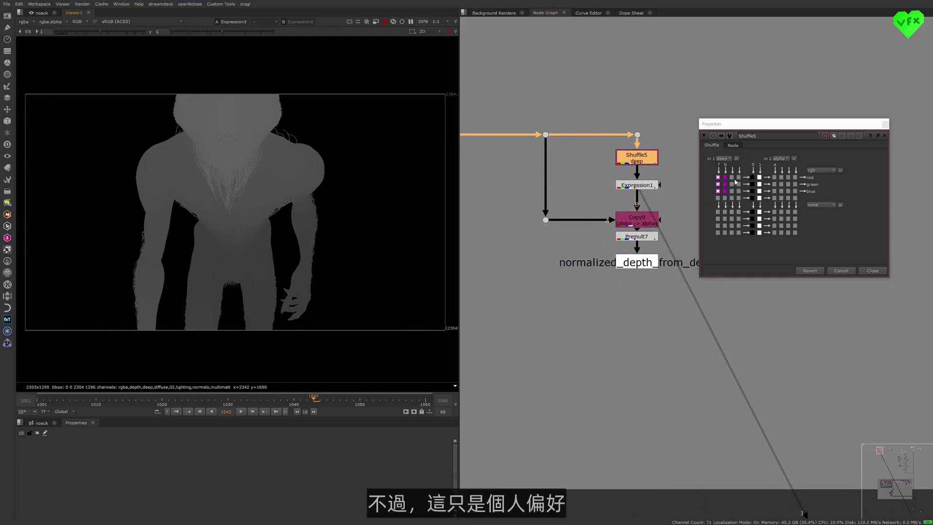
# - Open the Expression1 settings and examine the expressions for the red, green and blue channels
pyautogui.click(642, 186)
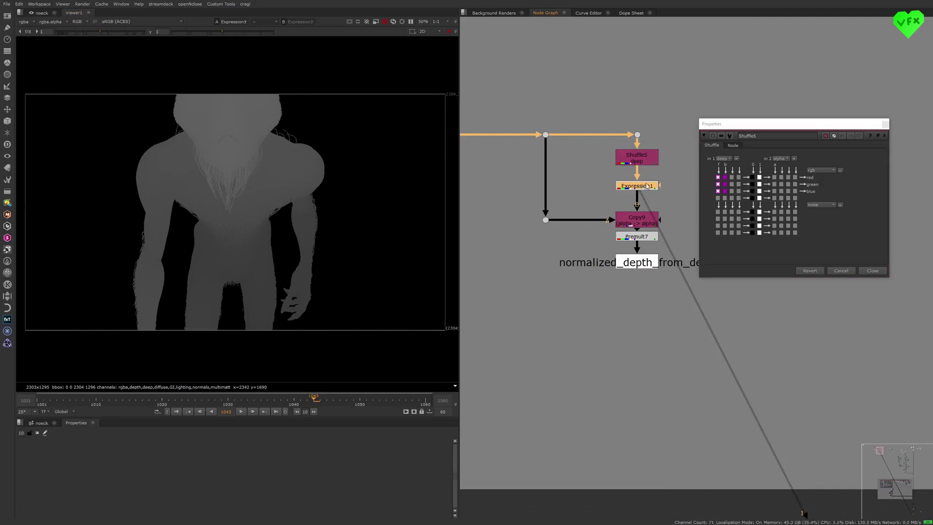
pyautogui.doubleClick(645, 187)
pyautogui.moveTo(754, 117); pyautogui.dragTo(820, 89)
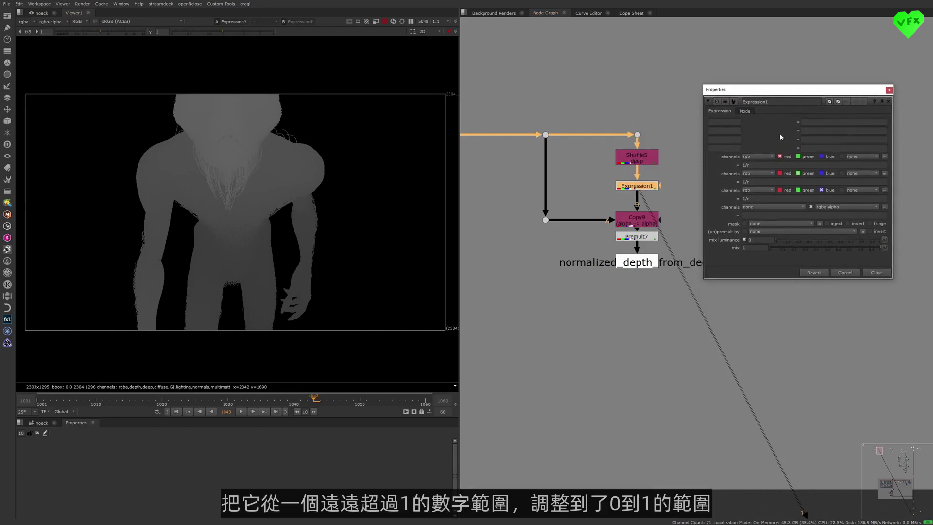
# - View the Shuffle5 output followed by the Expression1 output to compare the depth values before and after normalization
pyautogui.click(636, 157)
pyautogui.press('1')
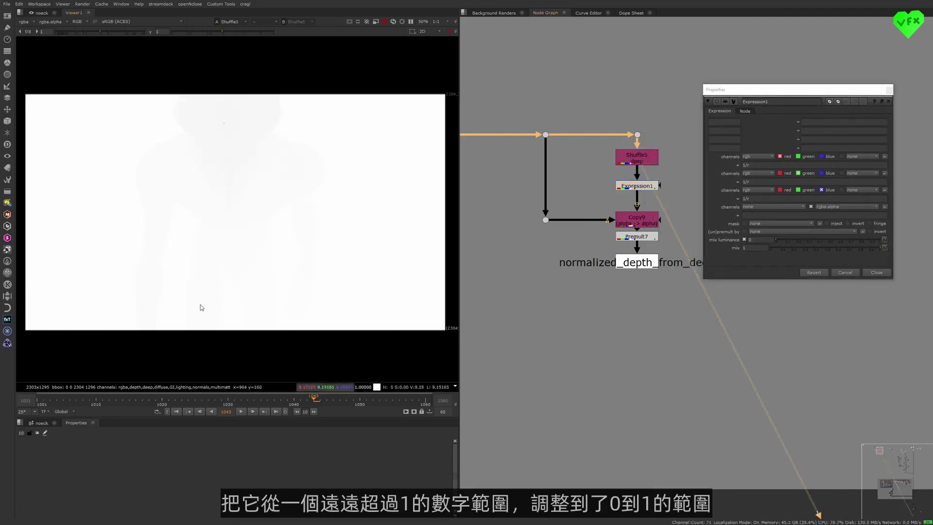
pyautogui.click(641, 185)
pyautogui.press('1')
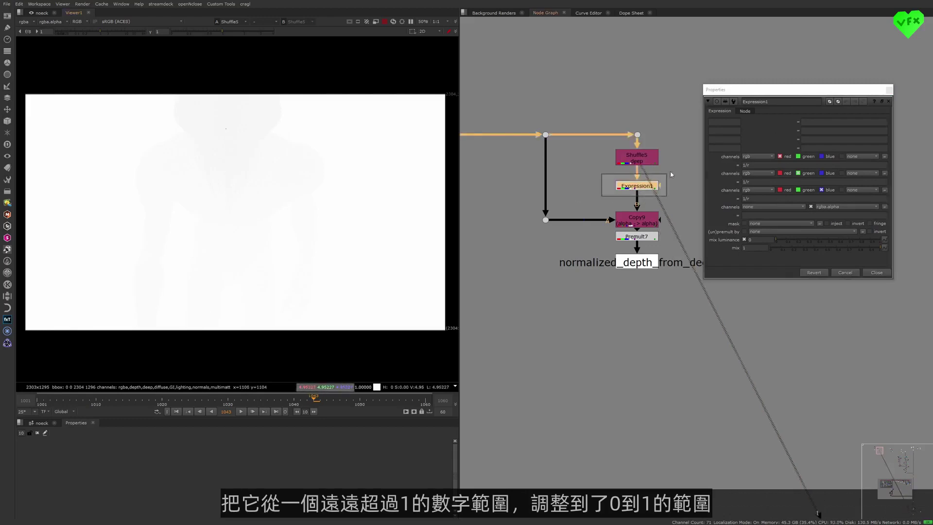
# - Inspect the normalized depth values across the creature's head, chest and lower body in the Expression1 output
pyautogui.scroll(2, 281, 164)
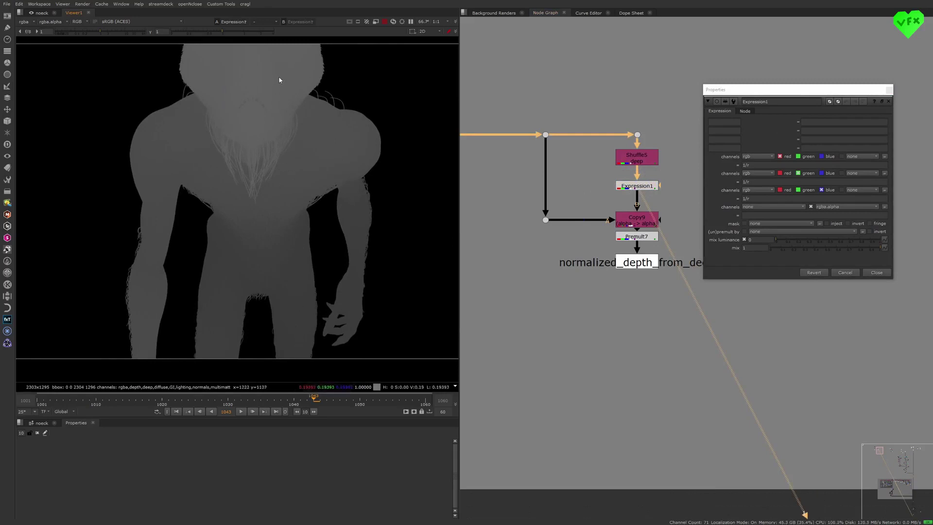
pyautogui.moveTo(276, 193); pyautogui.dragTo(282, 215, button='middle')
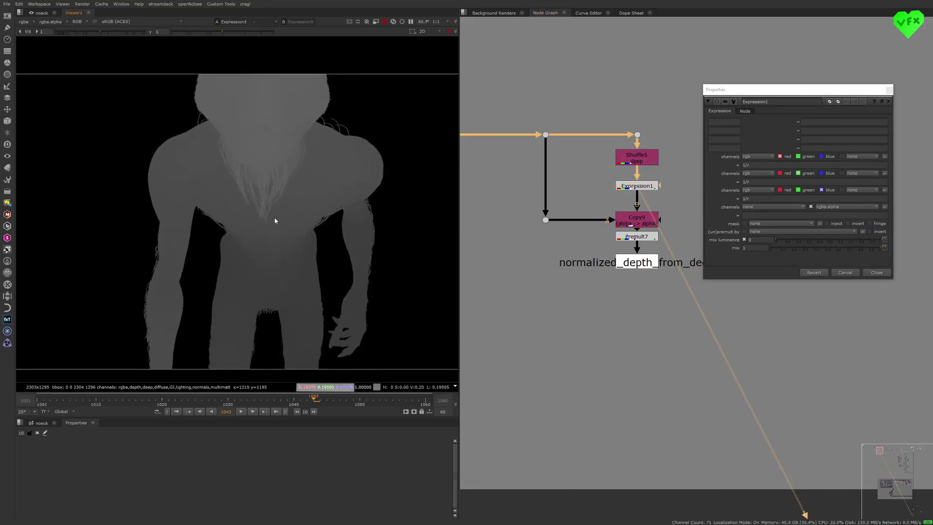
pyautogui.scroll(1, 274, 217)
pyautogui.scroll(-1, 276, 57)
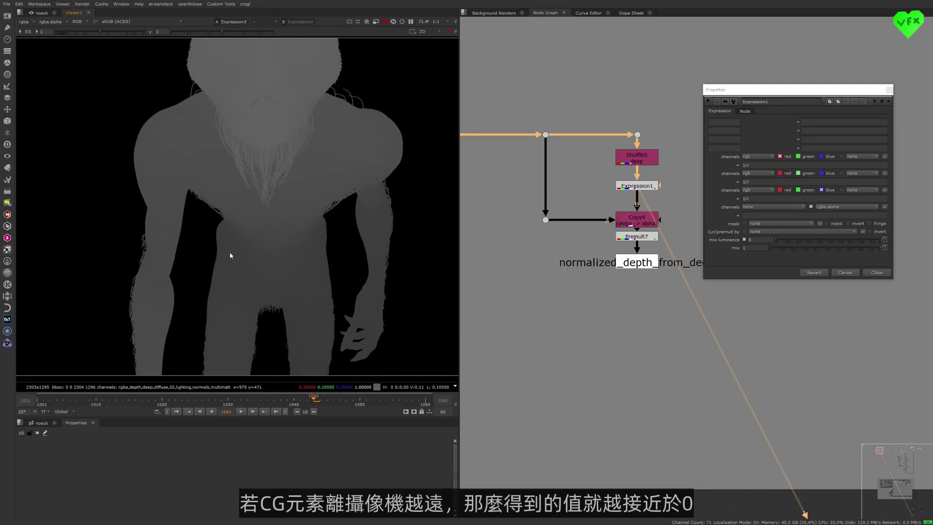
pyautogui.scroll(-3, 314, 158)
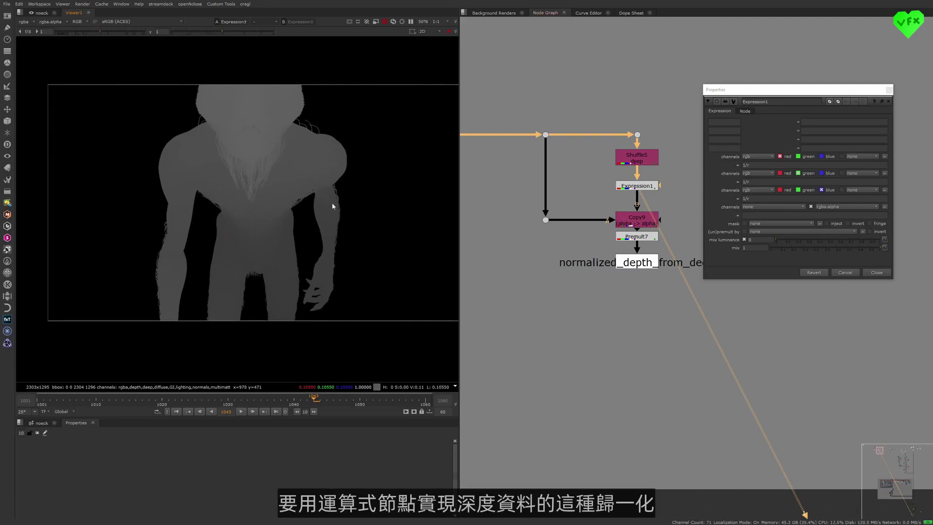
# - Review the 1/r expression used for red, green and blue in Expression1 and close its settings
pyautogui.moveTo(799, 93); pyautogui.dragTo(788, 90)
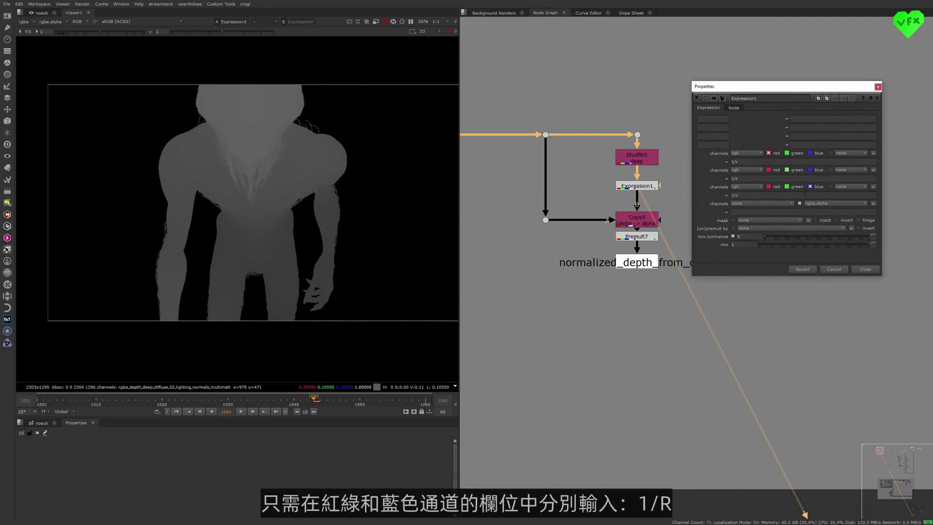
pyautogui.click(641, 187)
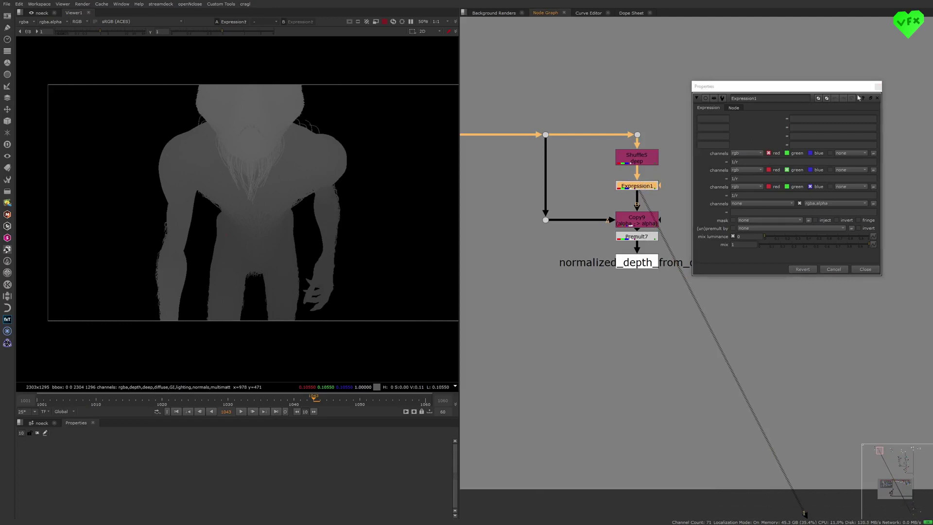
pyautogui.click(877, 86)
# - View the original creature render at the dot feeding Copy9 and check its alpha channel
pyautogui.moveTo(647, 200); pyautogui.dragTo(632, 221, button='middle')
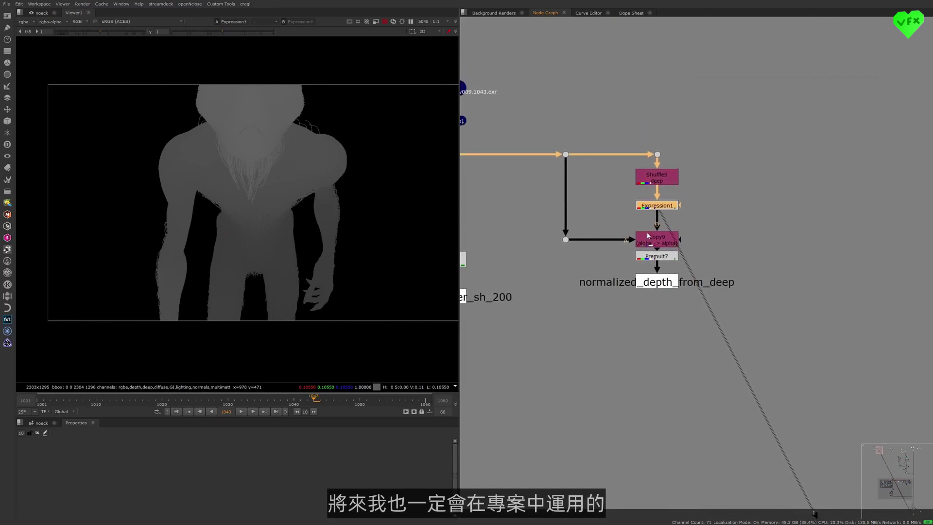
pyautogui.click(565, 240)
pyautogui.press('1')
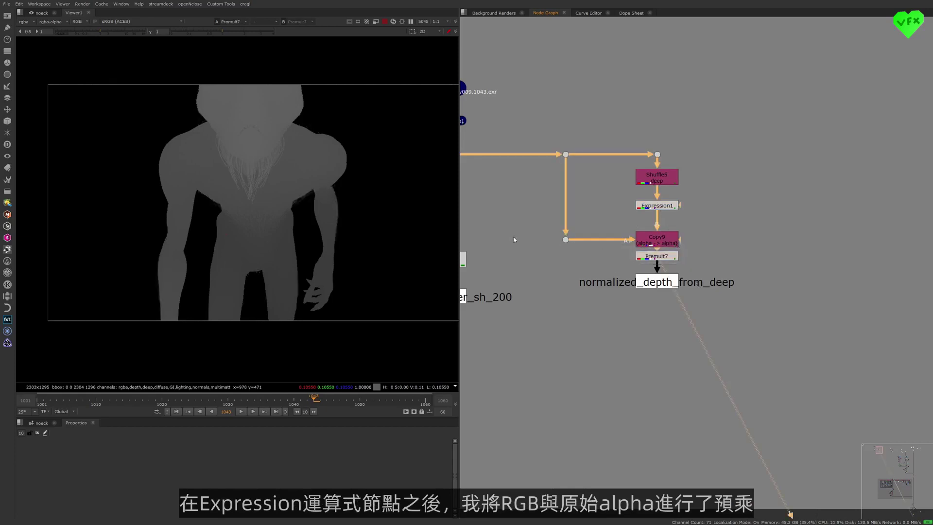
pyautogui.press('a')
pyautogui.press('a')
# - Select the normalized_depth_from_deep anchor and find its stamp beside the main stream of the sh_130 noeck cg render
pyautogui.moveTo(606, 303); pyautogui.dragTo(691, 274)
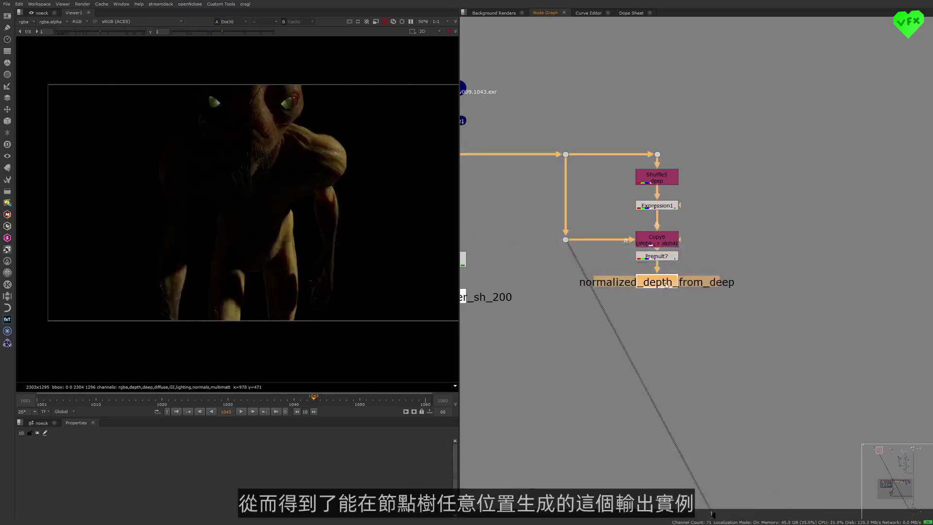
pyautogui.scroll(-5, 711, 261)
pyautogui.moveTo(689, 279); pyautogui.dragTo(584, 45, button='middle')
pyautogui.scroll(-5, 683, 242)
pyautogui.moveTo(690, 377); pyautogui.dragTo(691, 281, button='middle')
pyautogui.scroll(3, 691, 281)
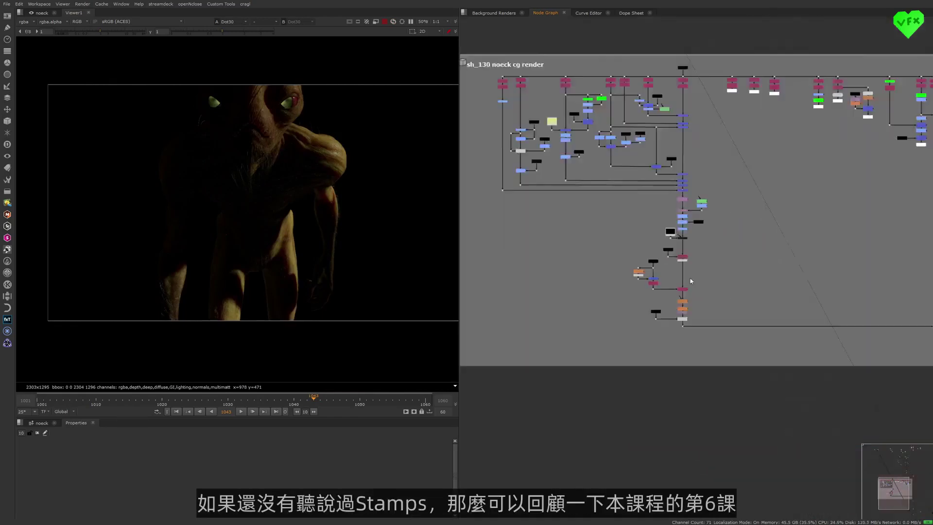
pyautogui.scroll(6, 690, 281)
pyautogui.moveTo(607, 223); pyautogui.dragTo(607, 218)
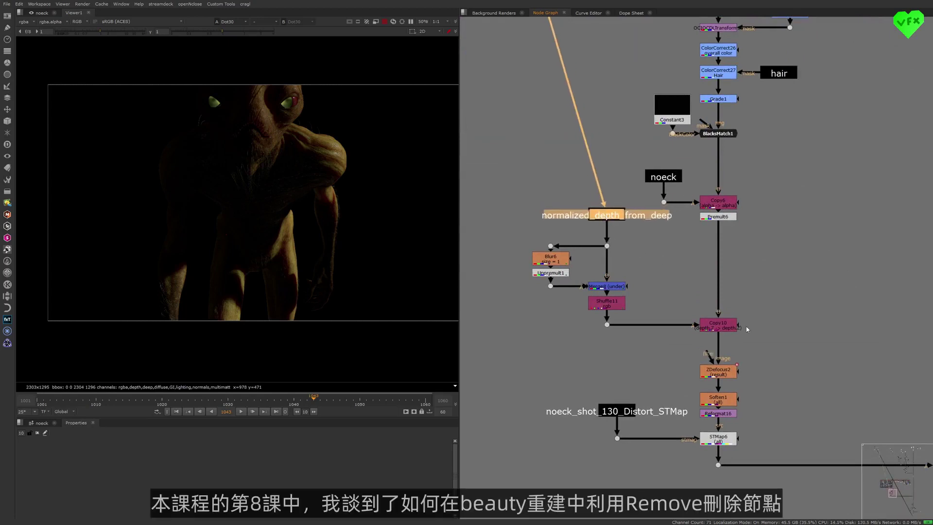
# - View the Premult6 output and examine the channel-splitting nodes at the start of the creature's beauty rebuild
pyautogui.click(719, 217)
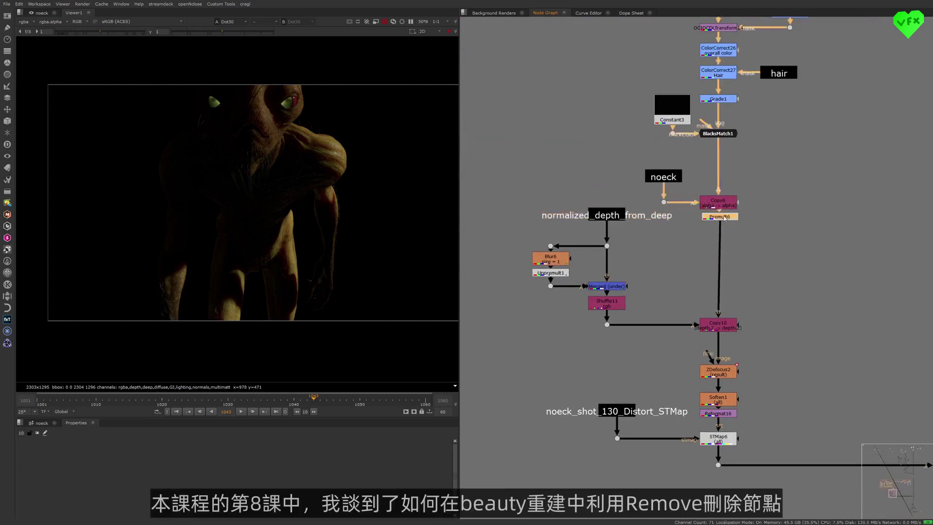
pyautogui.press('1')
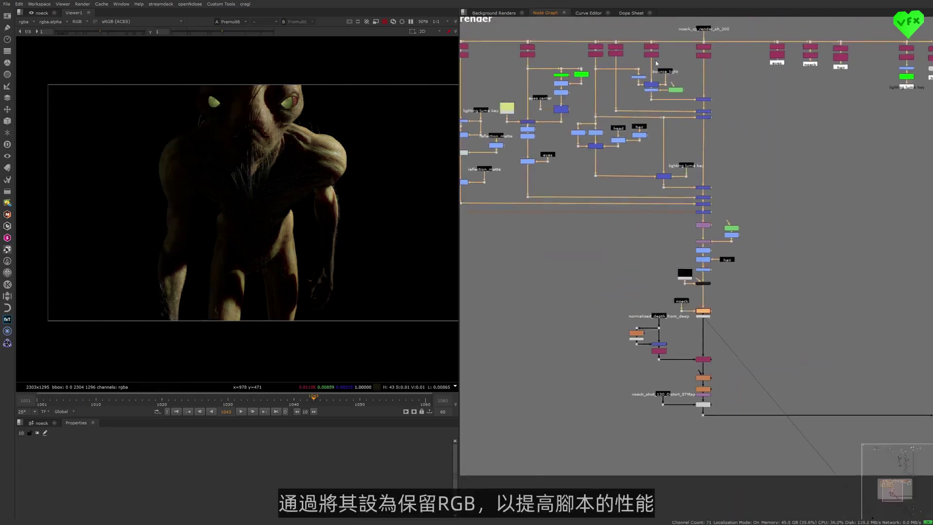
pyautogui.scroll(5, 645, 71)
pyautogui.click(645, 73)
pyautogui.moveTo(662, 91); pyautogui.dragTo(785, 105, button='middle')
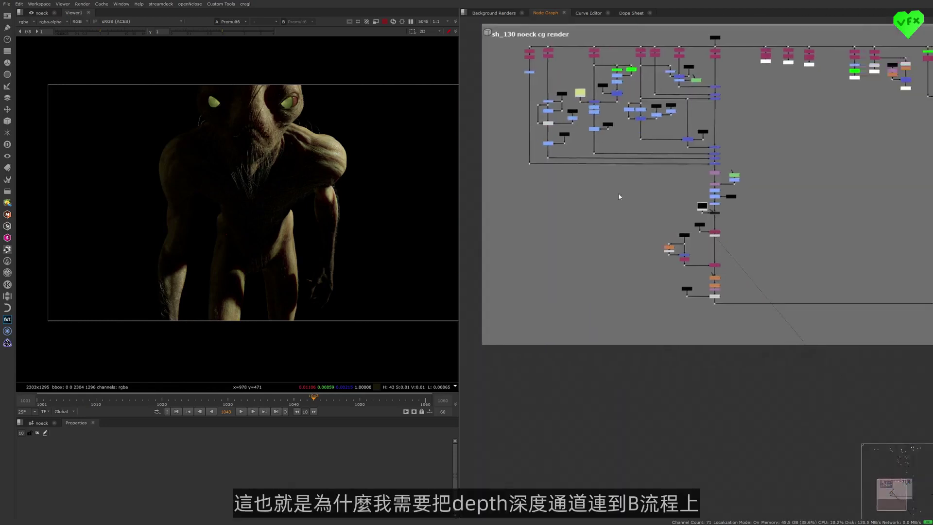
# - Select Copy10, where depth joins the main stream, and move the ZDefocus2 node slightly closer to it
pyautogui.scroll(5, 767, 202)
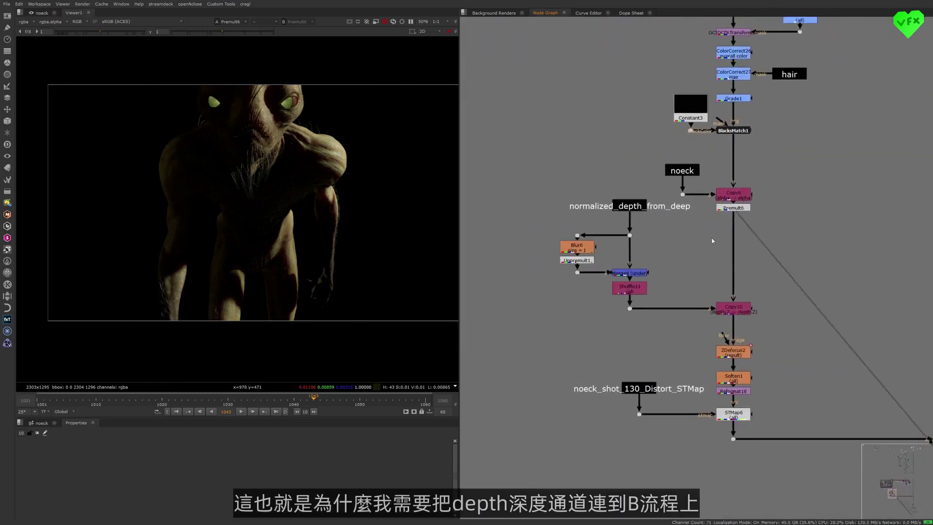
pyautogui.click(737, 314)
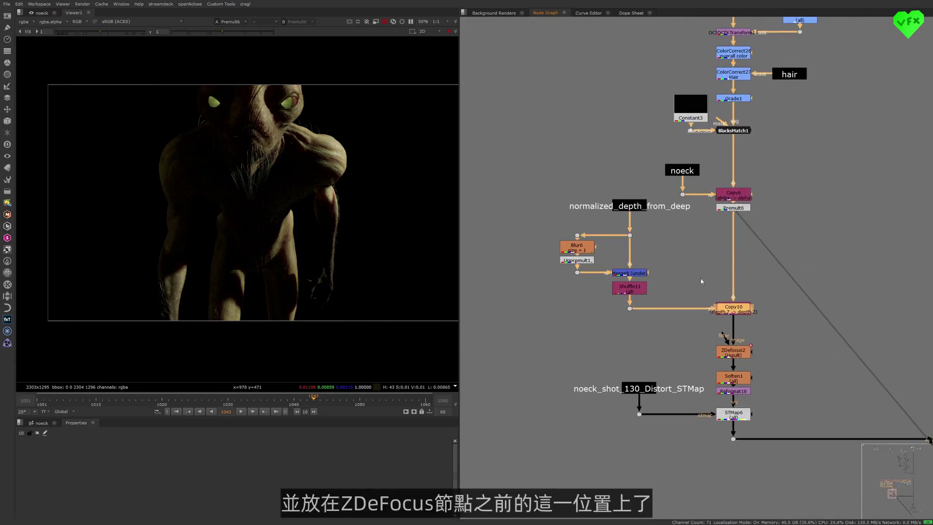
pyautogui.moveTo(733, 351); pyautogui.dragTo(733, 346)
# - Open the Copy6 settings, examine the depth option for its layer copy without choosing it, and close the settings
pyautogui.click(748, 197)
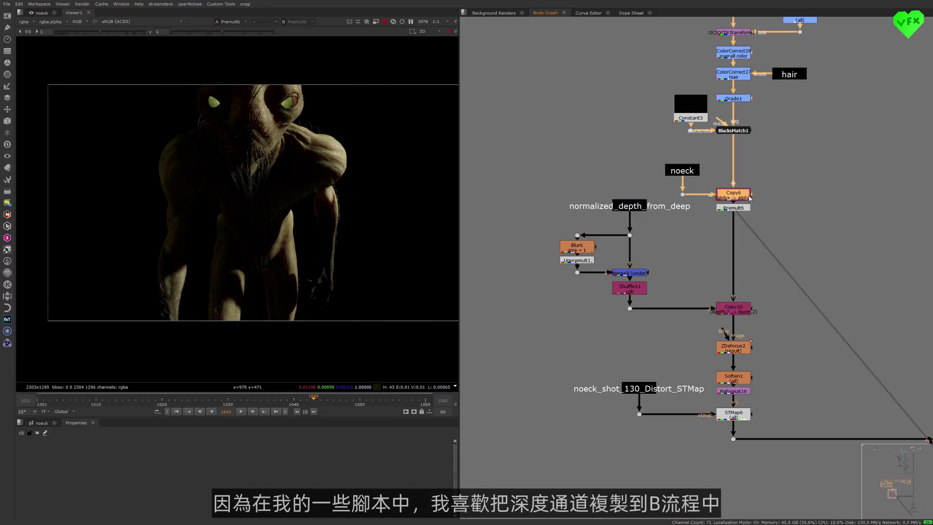
pyautogui.doubleClick(735, 202)
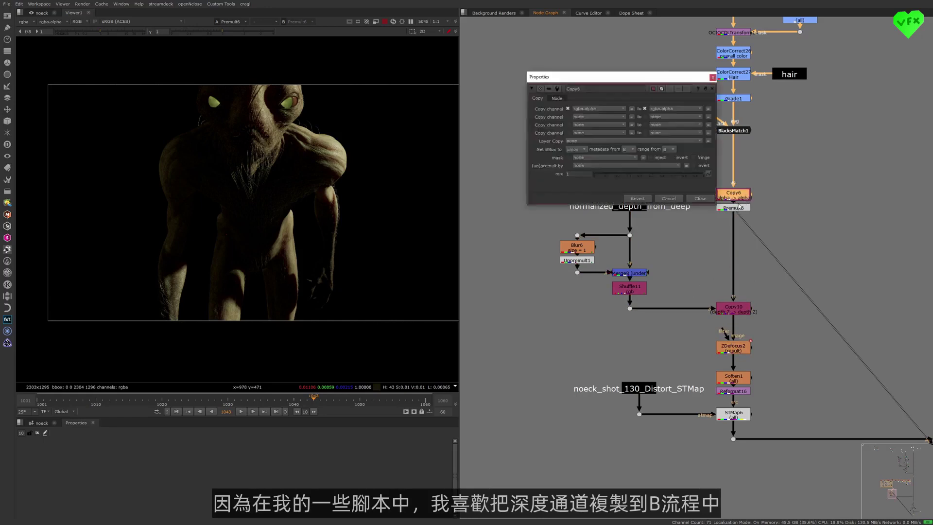
pyautogui.click(580, 141)
pyautogui.moveTo(588, 186)
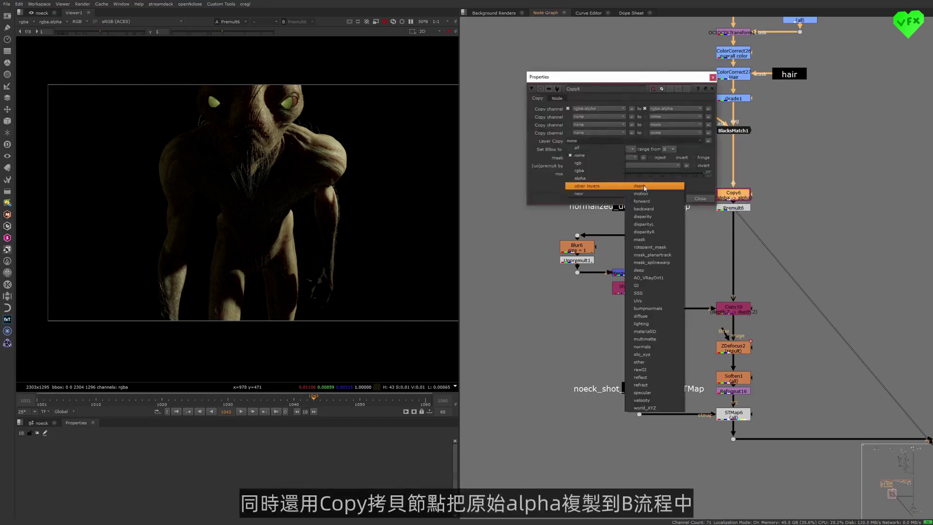
pyautogui.press('Escape')
pyautogui.press('Escape')
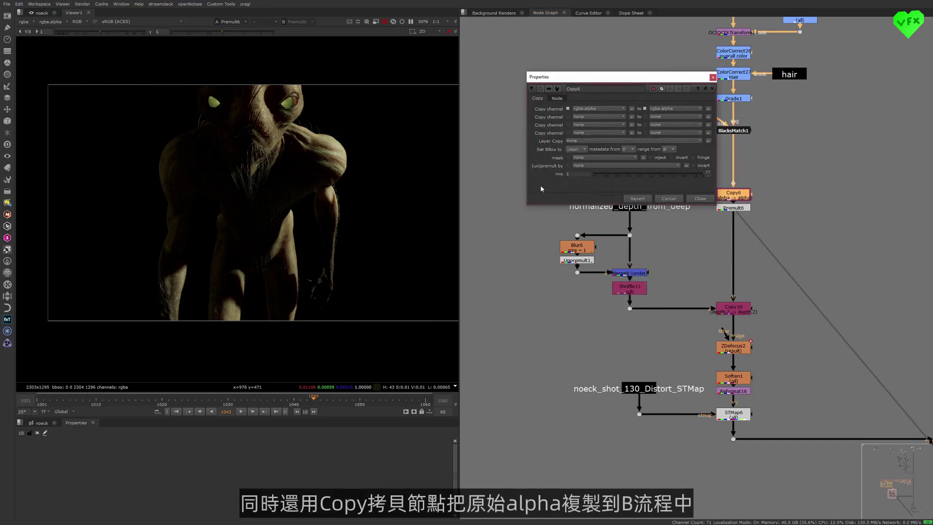
pyautogui.click(712, 77)
pyautogui.click(784, 214)
# - Examine how the separate Copy10 node brings the depth channel into the main stream ahead of ZDefocus2
pyautogui.moveTo(755, 273); pyautogui.dragTo(766, 227, button='middle')
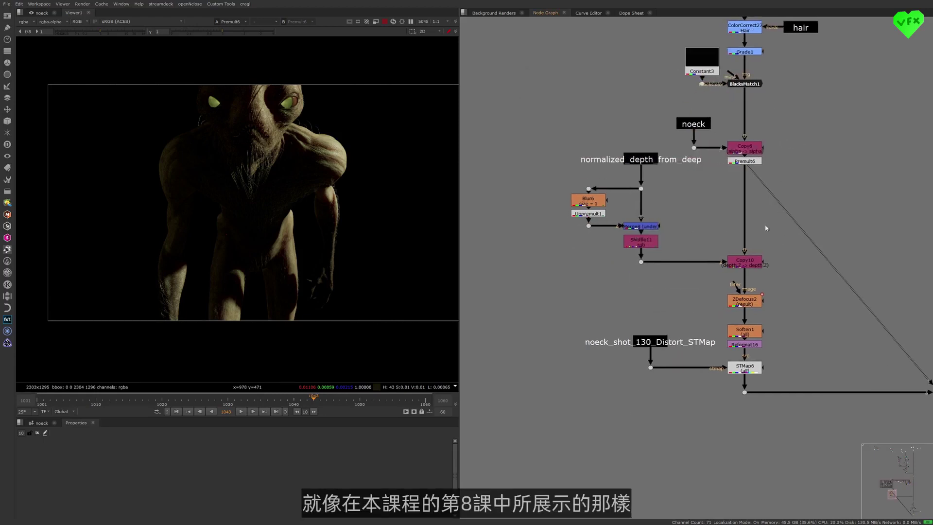
pyautogui.click(752, 266)
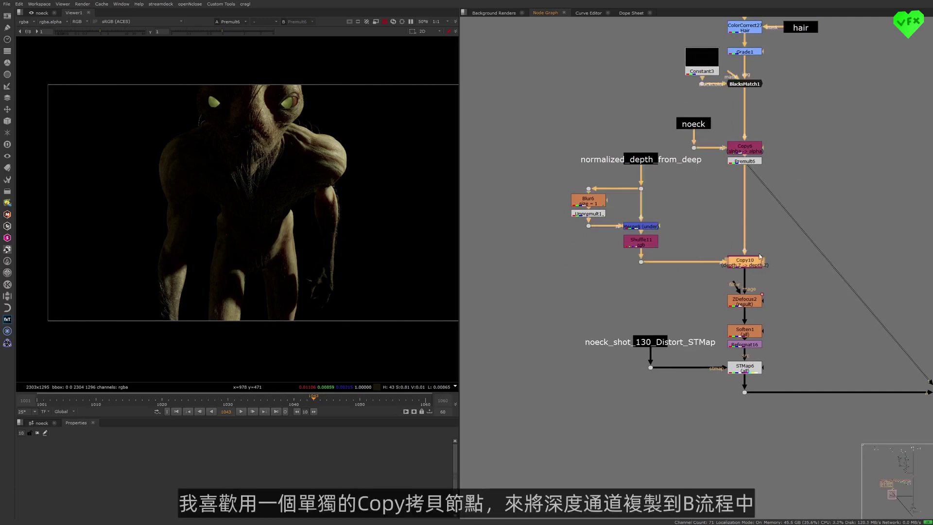
pyautogui.moveTo(757, 263); pyautogui.dragTo(747, 276, button='middle')
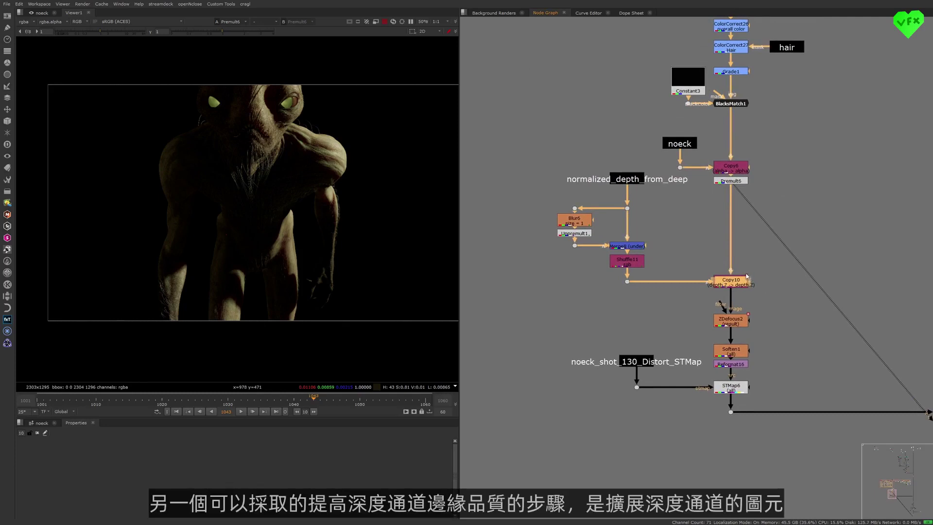
# - View the Merge8 output up close and compare it with the incoming normalized_depth_from_deep image
pyautogui.moveTo(671, 228); pyautogui.dragTo(675, 231, button='middle')
pyautogui.click(630, 179)
pyautogui.moveTo(596, 302); pyautogui.dragTo(659, 257)
pyautogui.press('1')
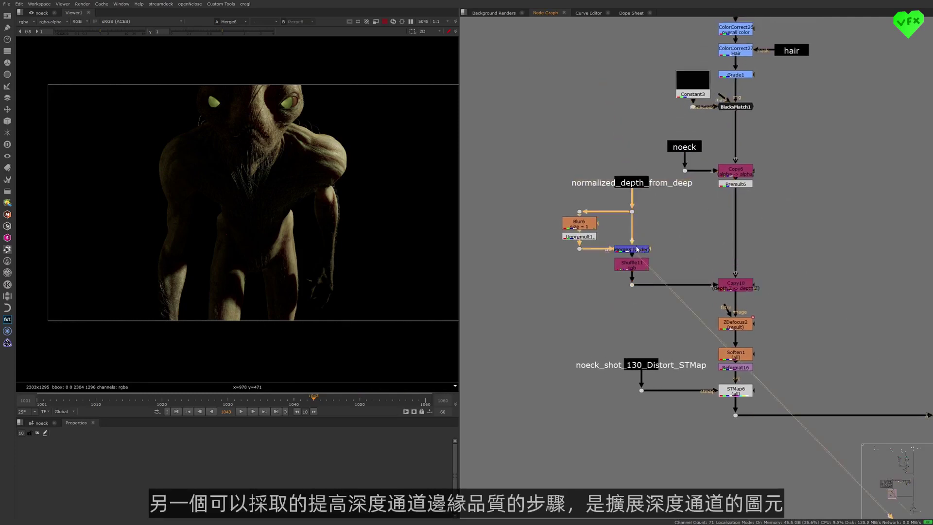
pyautogui.scroll(4, 355, 115)
pyautogui.click(631, 211)
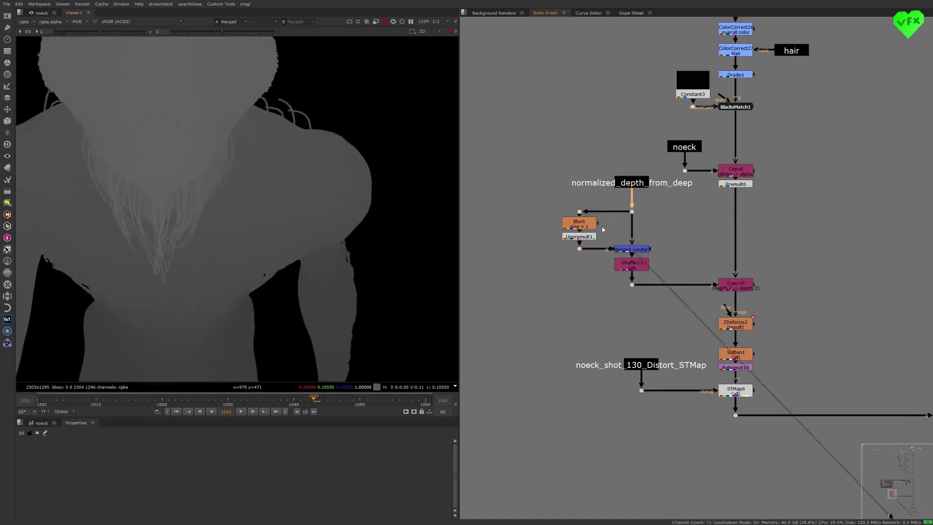
pyautogui.press('1')
pyautogui.click(633, 249)
pyautogui.press('1')
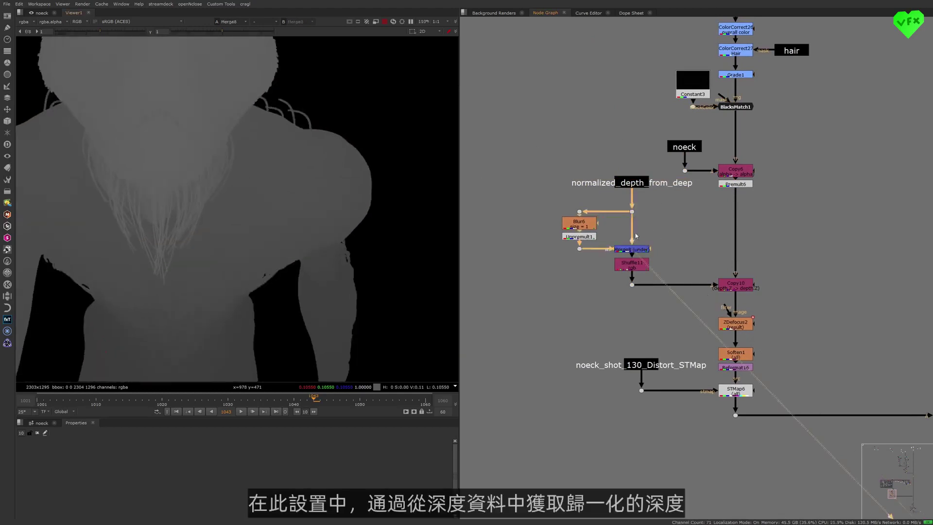
# - View the Blur6 output, open its settings to examine the blur size of 1, and close them
pyautogui.click(633, 184)
pyautogui.scroll(4, 581, 225)
pyautogui.click(582, 225)
pyautogui.press('1')
pyautogui.doubleClick(584, 220)
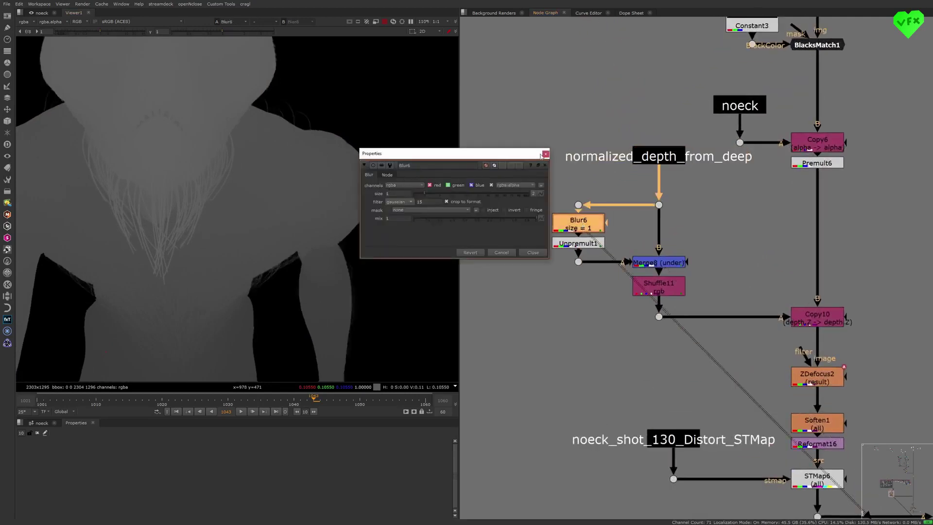
pyautogui.click(545, 154)
# - View the Unpremult1 output to inspect the extended depth edges around the creature
pyautogui.scroll(3, 593, 252)
pyautogui.click(601, 249)
pyautogui.press('1')
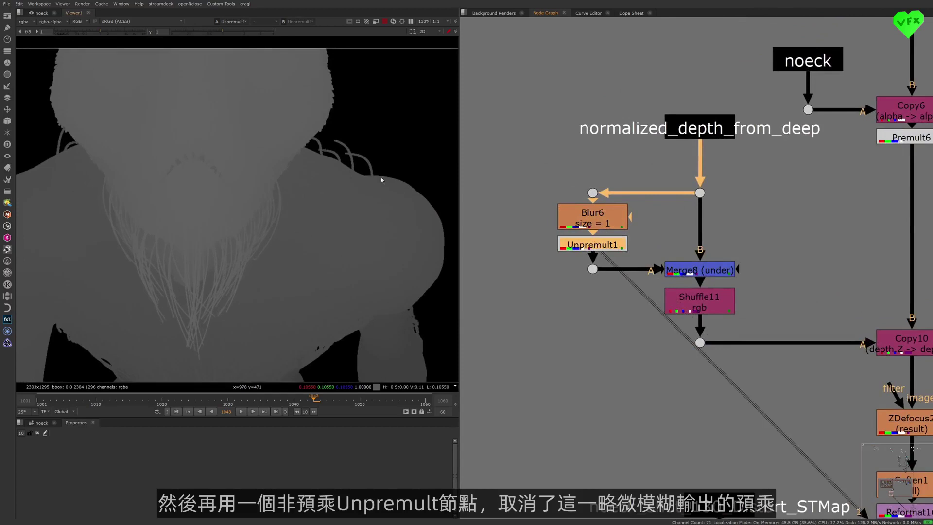
# - Compare the incoming normalized_depth_from_deep image with the Merge8 output that places the extended depth underneath
pyautogui.click(698, 194)
pyautogui.press('1')
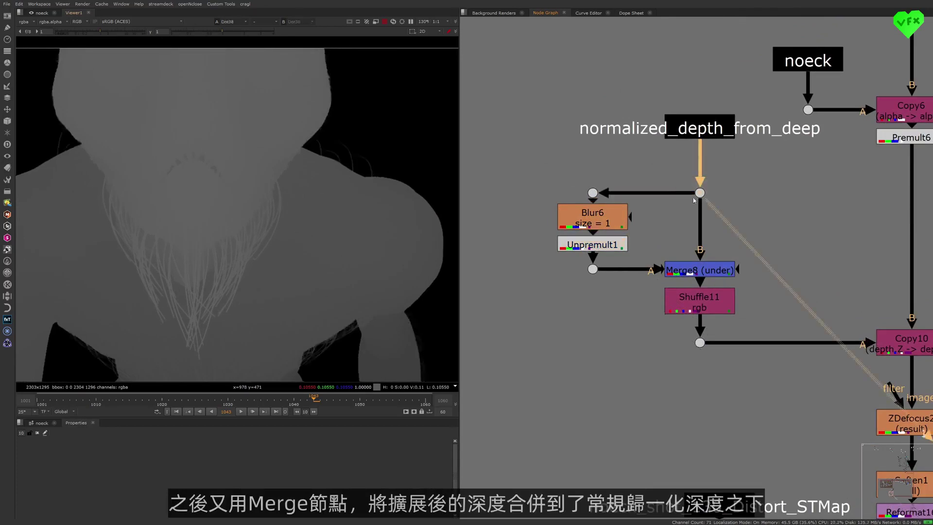
pyautogui.click(695, 265)
pyautogui.press('1')
# - Open the Shuffle11 settings to examine how the red channel is routed to depth.Z, and close them
pyautogui.scroll(-3, 756, 245)
pyautogui.click(641, 270)
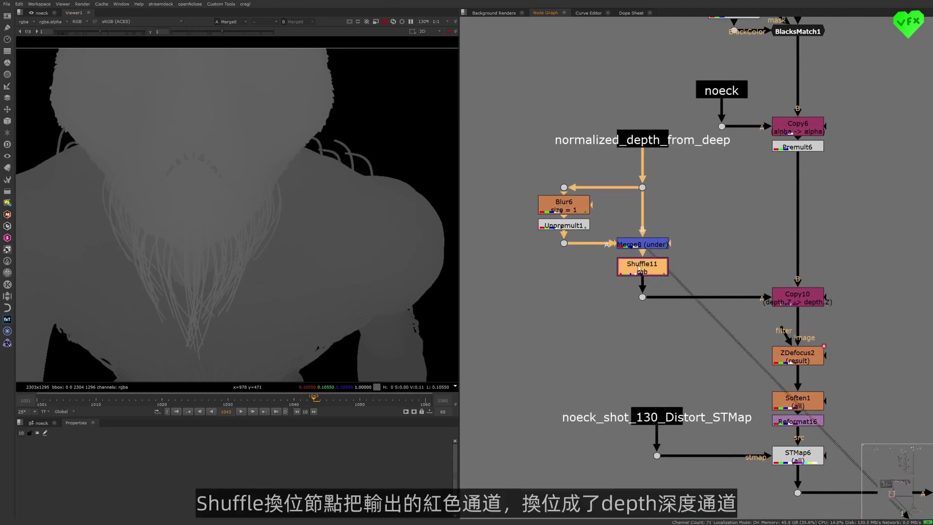
pyautogui.doubleClick(640, 268)
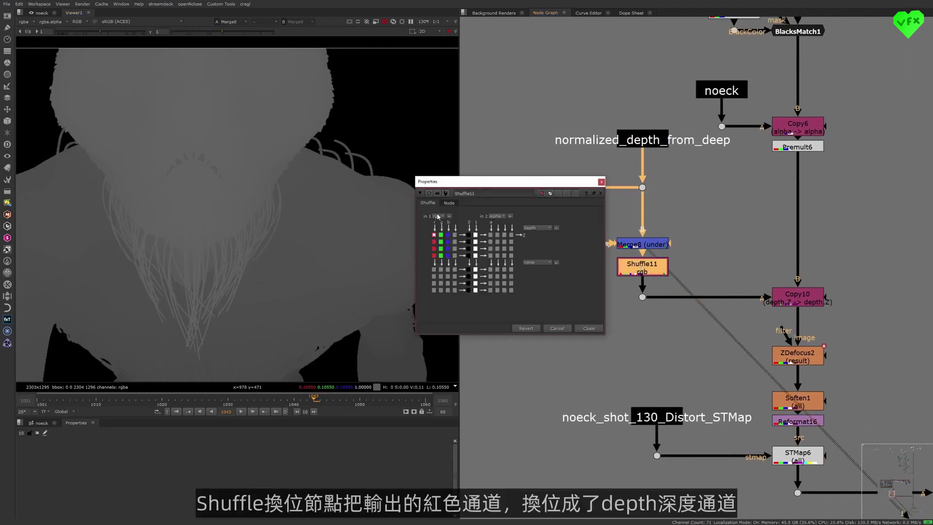
pyautogui.click(601, 182)
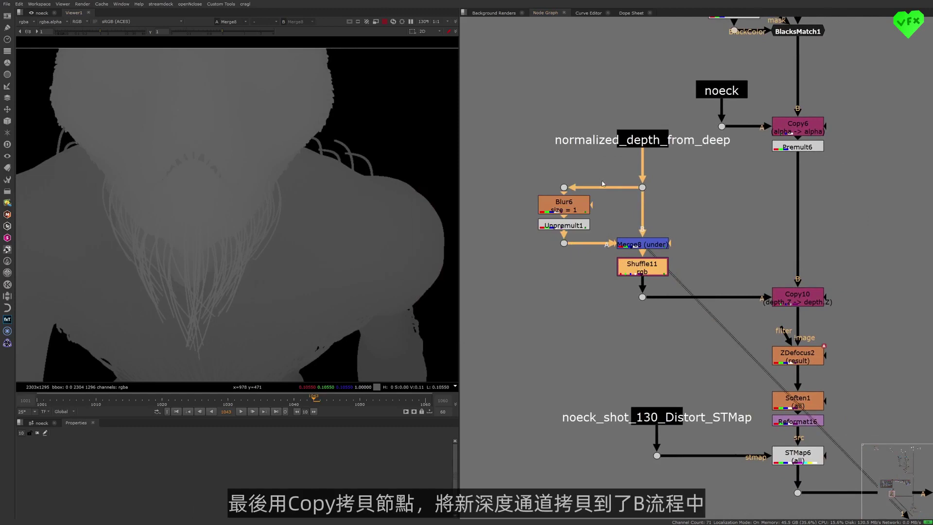
# - Examine the Copy10 settings that copy depth.Z into the main stream, close them, and select ZDefocus2
pyautogui.click(801, 301)
pyautogui.doubleClick(798, 301)
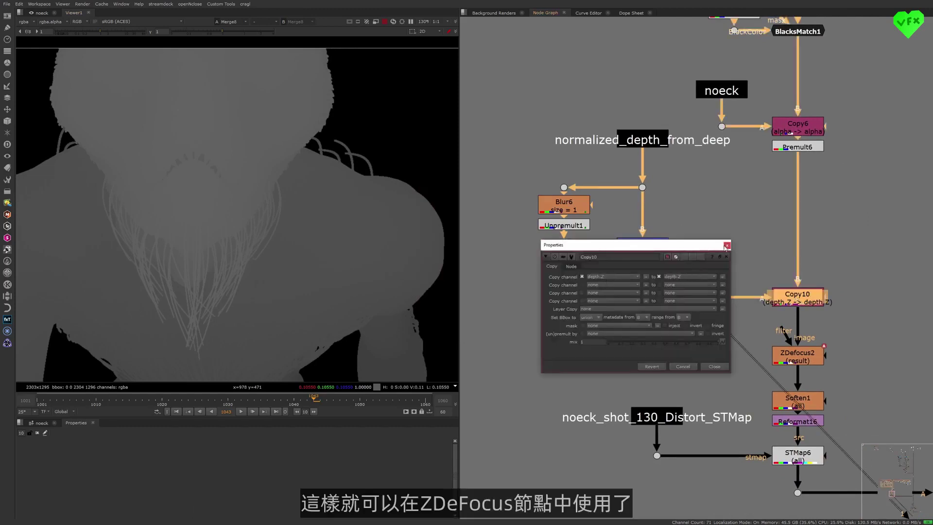
pyautogui.click(727, 245)
pyautogui.moveTo(786, 344); pyautogui.dragTo(688, 338, button='middle')
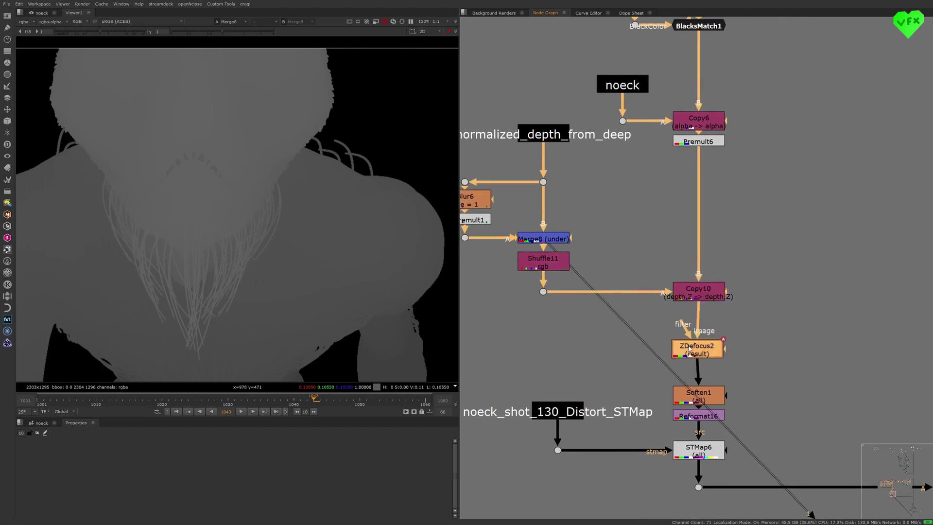
pyautogui.click(709, 347)
# - View the ZDefocus2 output, check its alpha, and compare the creature up close with the defocus disabled and enabled
pyautogui.scroll(-3, 747, 297)
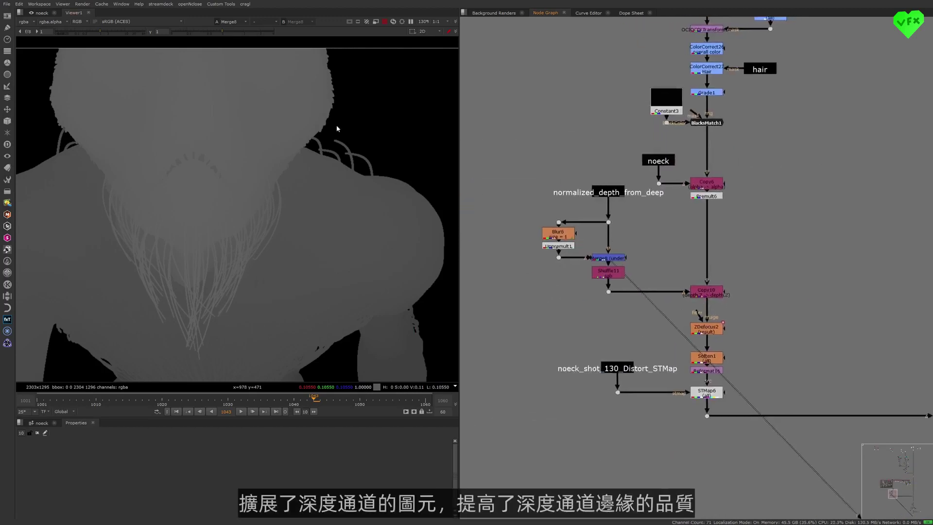
pyautogui.scroll(-3, 652, 224)
pyautogui.scroll(-2, 311, 133)
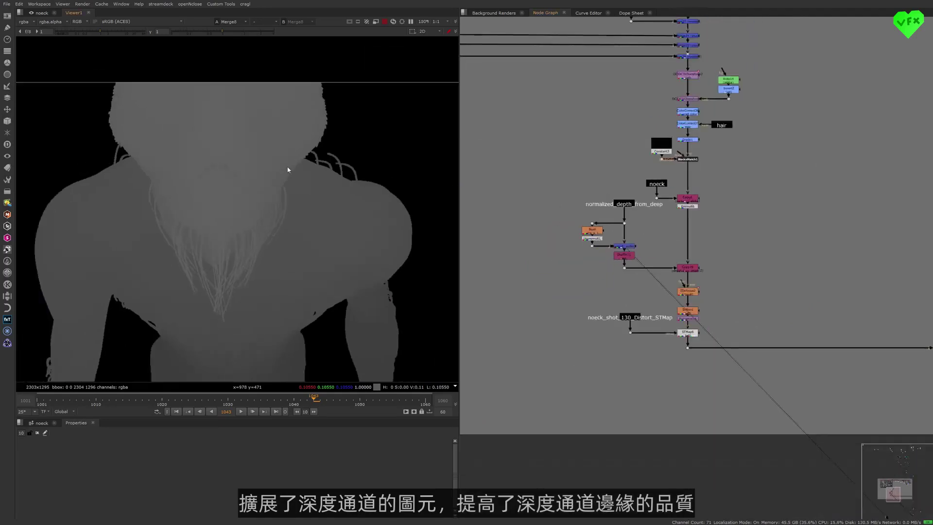
pyautogui.scroll(3, 751, 291)
pyautogui.click(636, 293)
pyautogui.press('1')
pyautogui.press('a')
pyautogui.press('a')
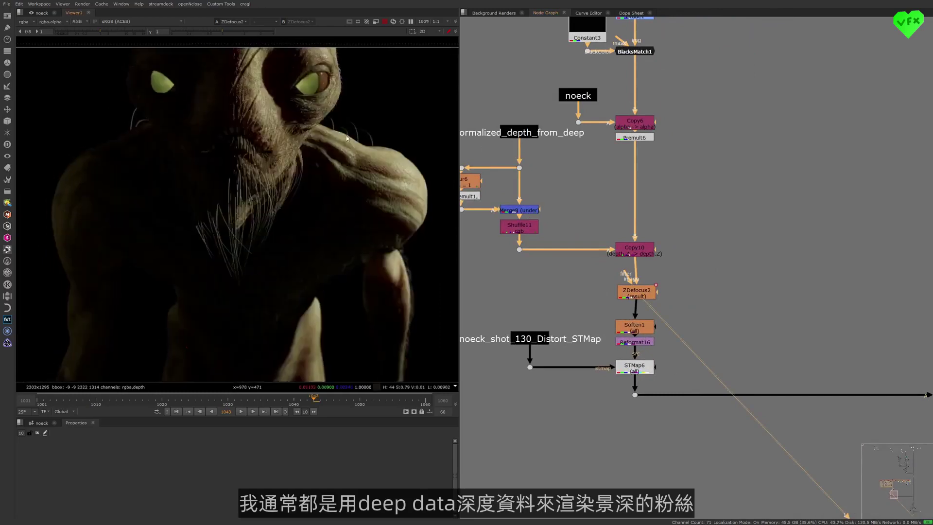
pyautogui.scroll(5, 287, 150)
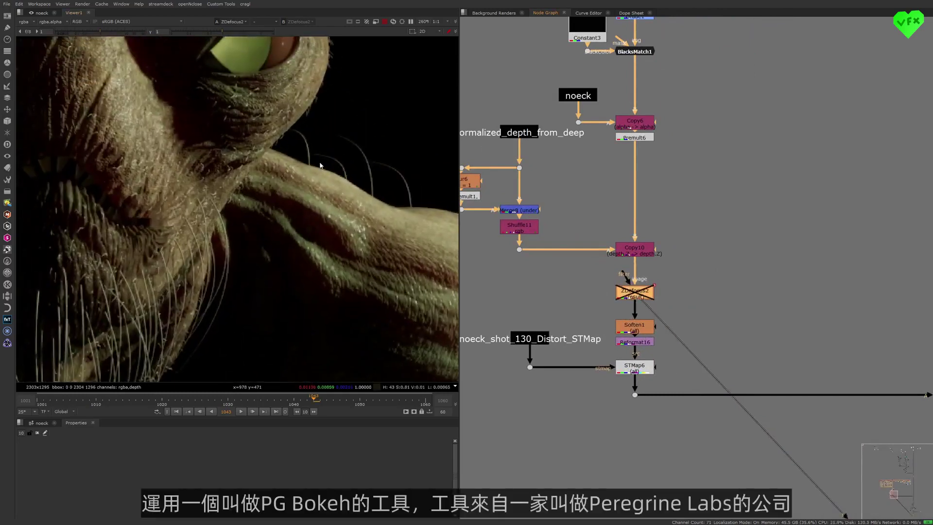
pyautogui.scroll(-5, 322, 160)
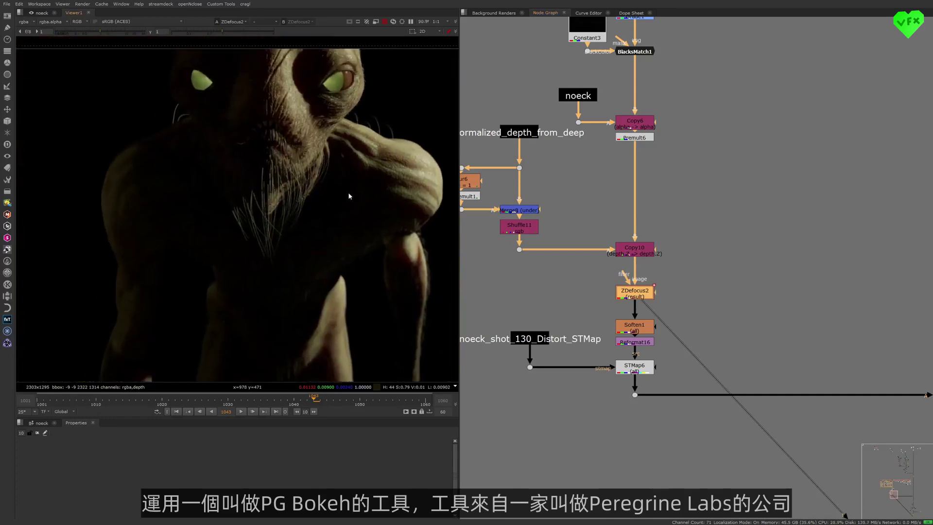
pyautogui.scroll(-5, 704, 264)
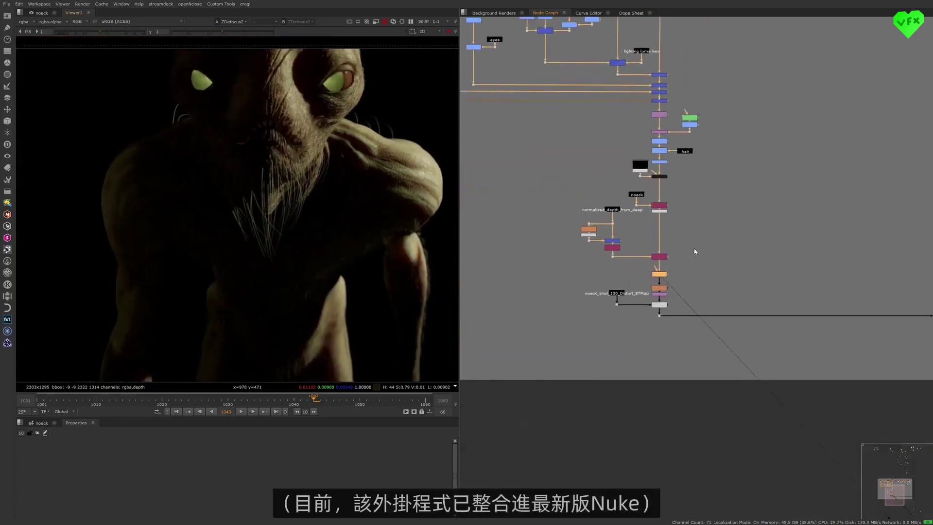
pyautogui.scroll(4, 694, 251)
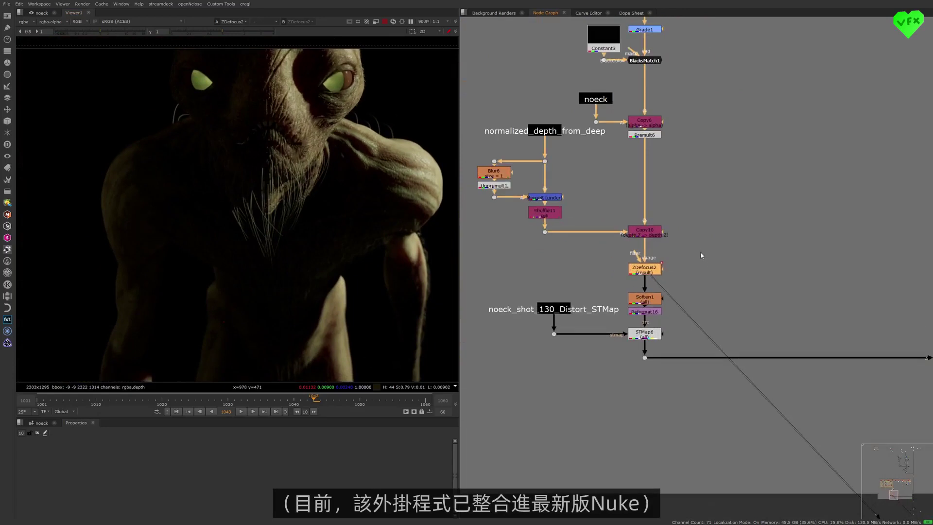
pyautogui.scroll(-3, 681, 270)
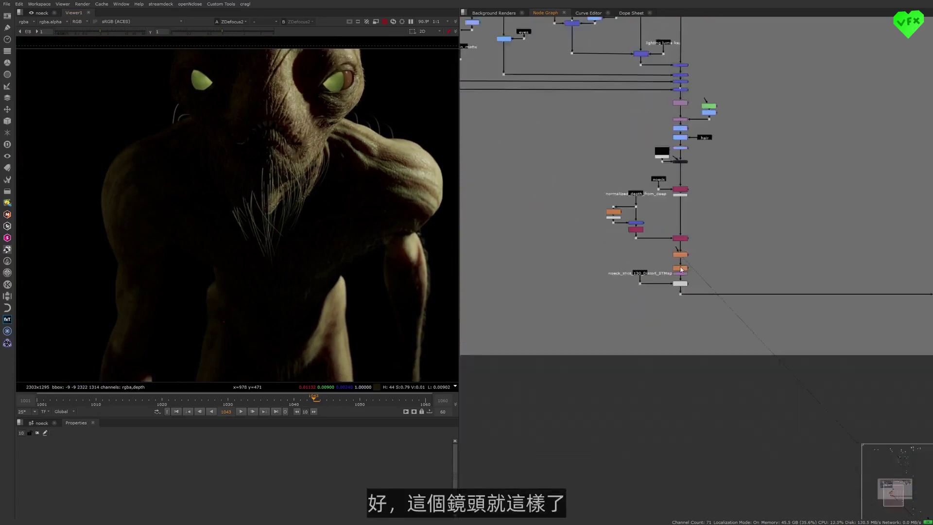
pyautogui.scroll(-5, 552, 312)
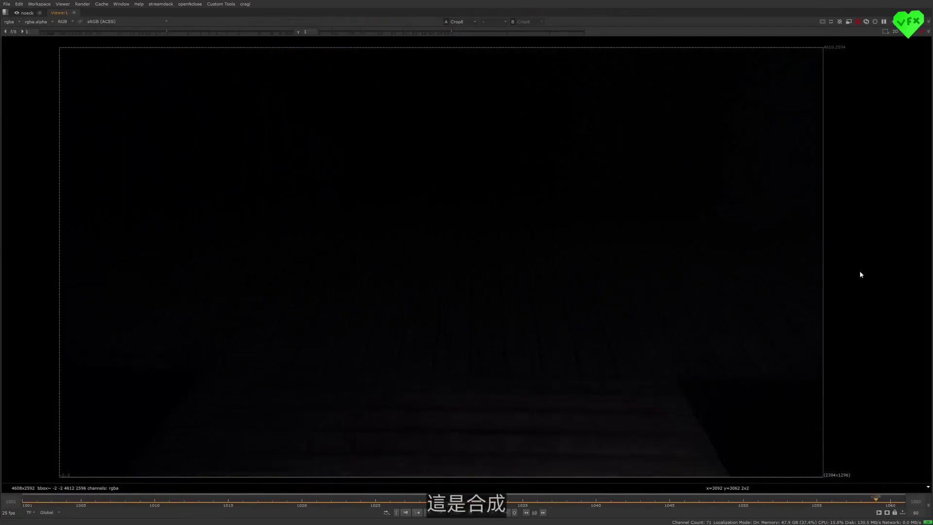
# - Switch the full-screen viewer between its two inputs to compare the stages of the creature shot
pyautogui.press('1')
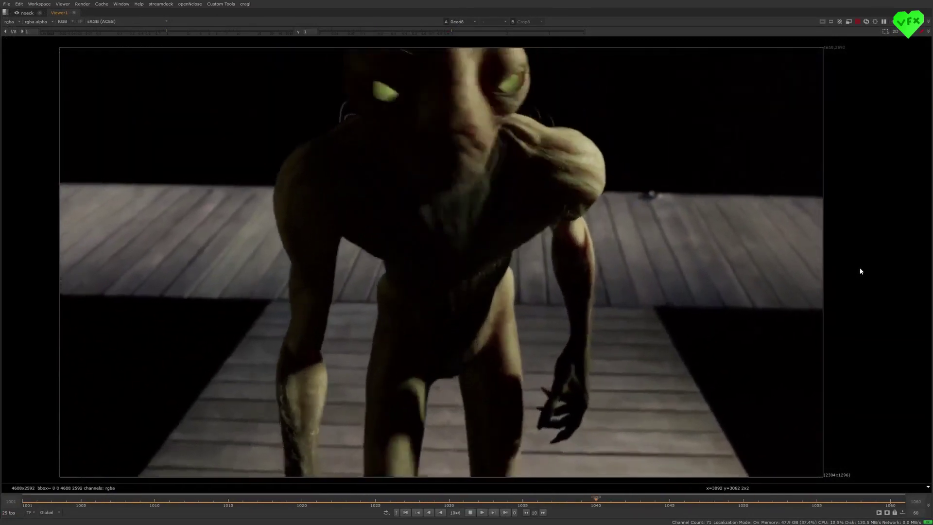
pyautogui.press('2')
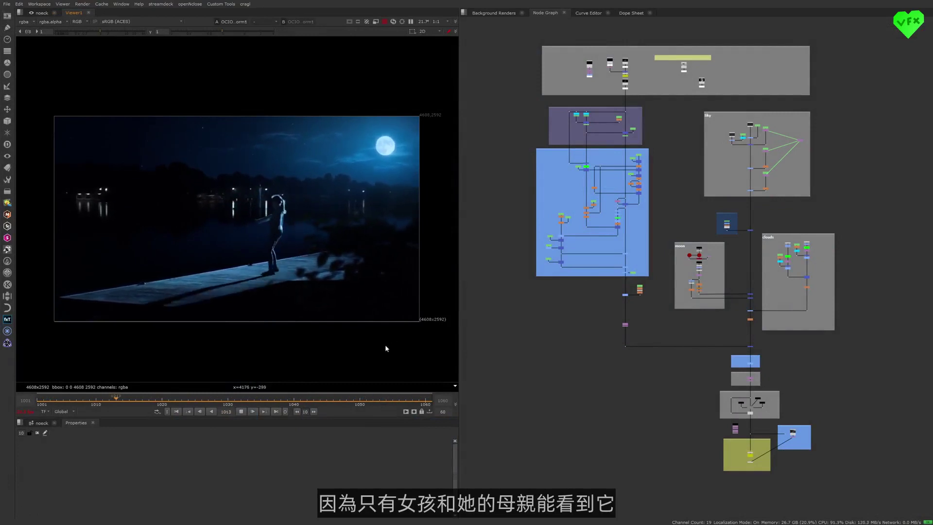
# - Stop playback of the night dock shot and go to frame 1060
pyautogui.press('k')
pyautogui.click(425, 402)
pyautogui.moveTo(308, 256)
pyautogui.mouseDown(button='middle')
pyautogui.moveTo(296, 263)
pyautogui.moveTo(318, 267)
pyautogui.mouseUp(button='middle')
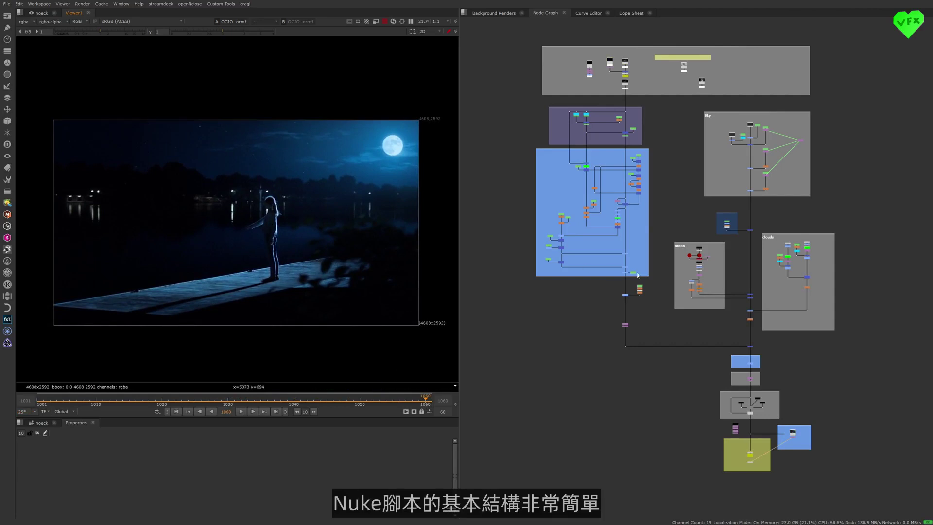
# - View the Defocus2 output of the background branch to inspect the night sky with the moon, stars and clouds
pyautogui.moveTo(736, 322); pyautogui.dragTo(750, 315, button='middle')
pyautogui.scroll(2, 750, 316)
pyautogui.click(768, 311)
pyautogui.press('1')
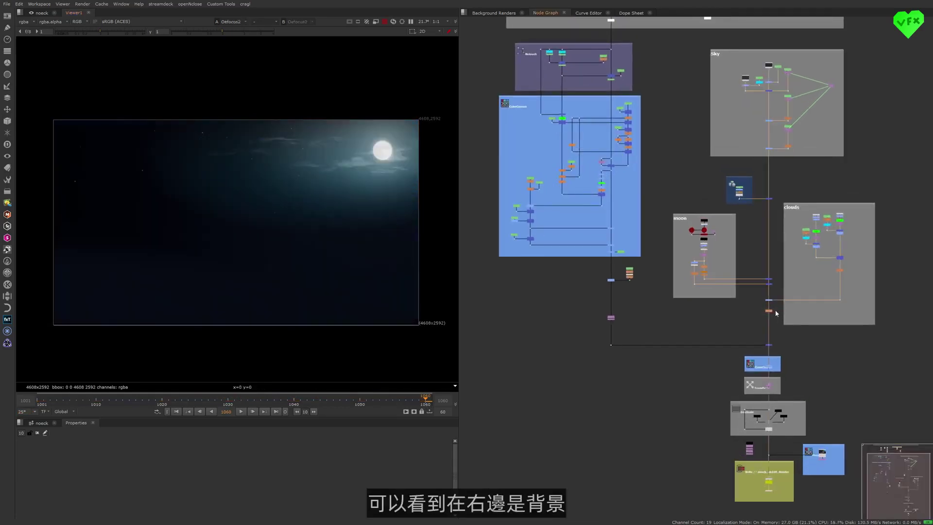
pyautogui.moveTo(362, 252); pyautogui.dragTo(369, 257, button='middle')
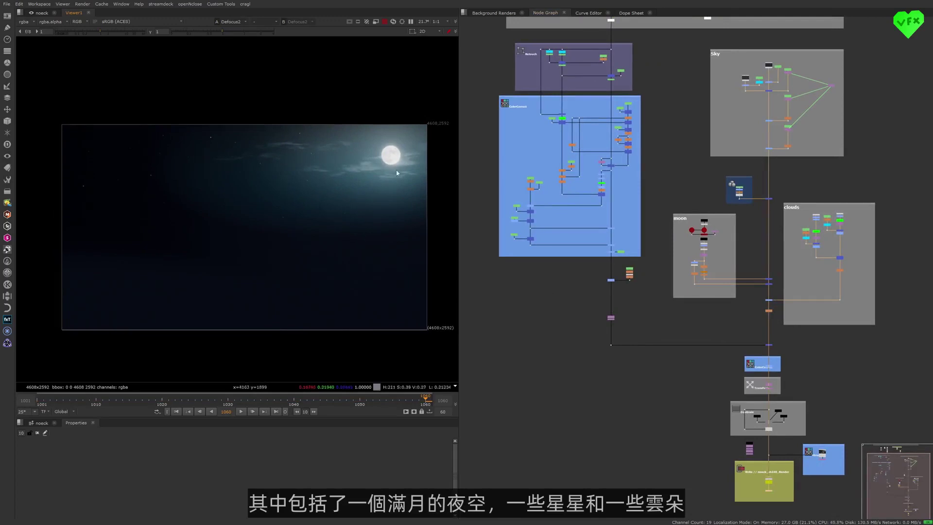
# - View the extracted foreground at Dot2 on an early frame and frame 1060, and the merge combining it with the new sky
pyautogui.moveTo(596, 391); pyautogui.dragTo(629, 336)
pyautogui.press('1')
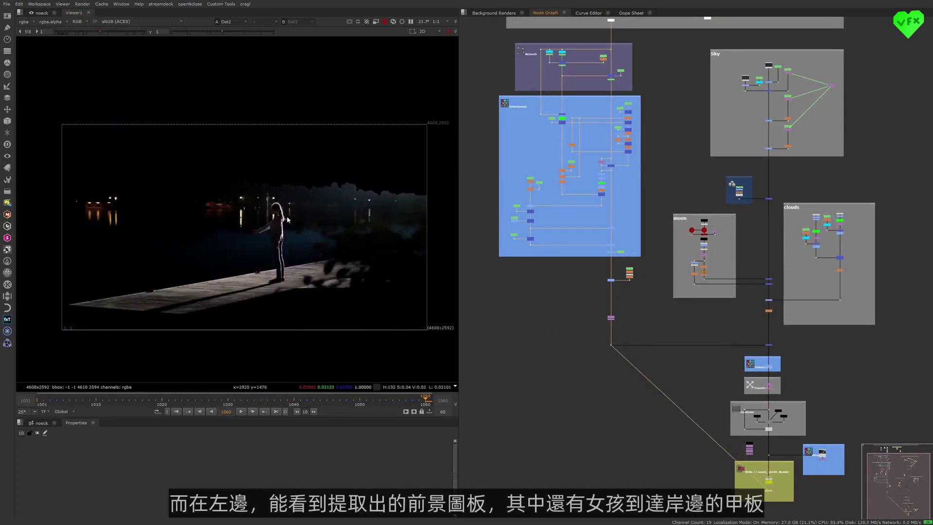
pyautogui.click(62, 398)
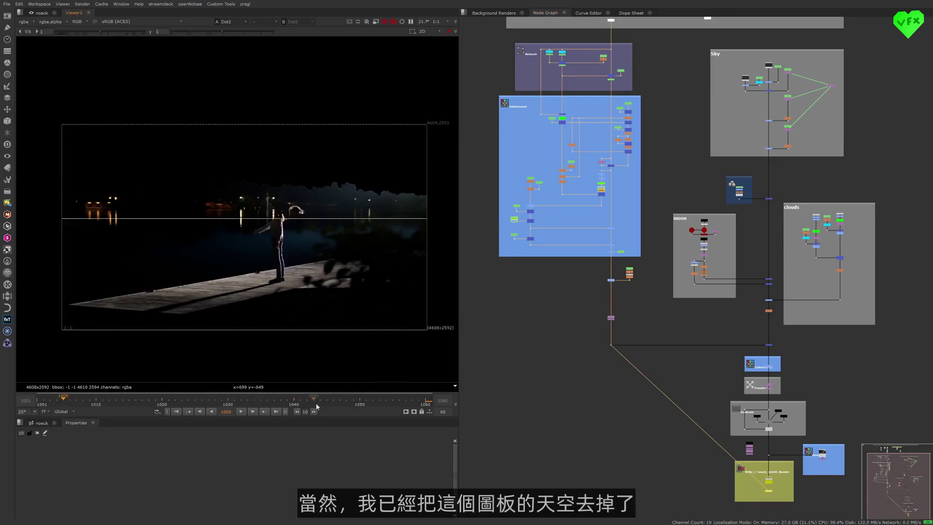
pyautogui.click(430, 403)
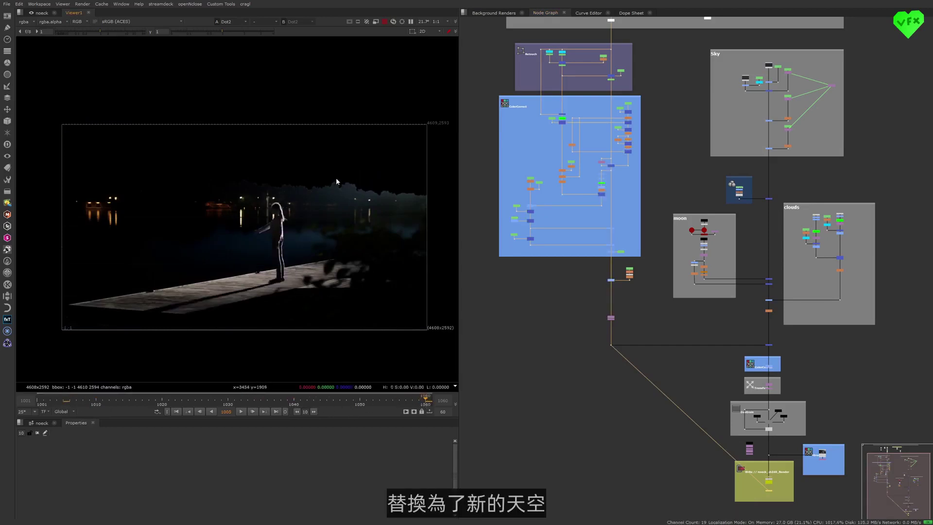
pyautogui.click(769, 345)
pyautogui.press('1')
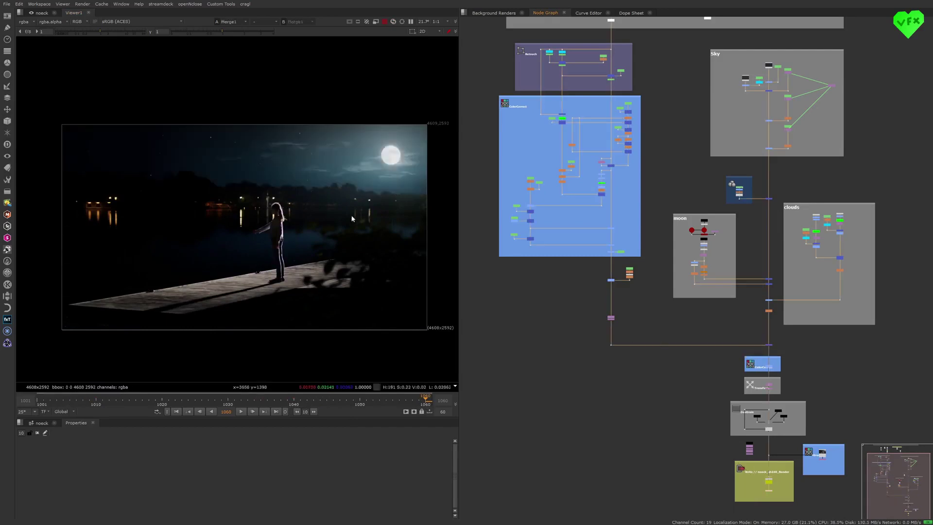
# - View the original plate in the footage backdrop up close, followed by the denoised_plate output
pyautogui.moveTo(730, 157); pyautogui.dragTo(724, 291, button='middle')
pyautogui.scroll(5, 600, 134)
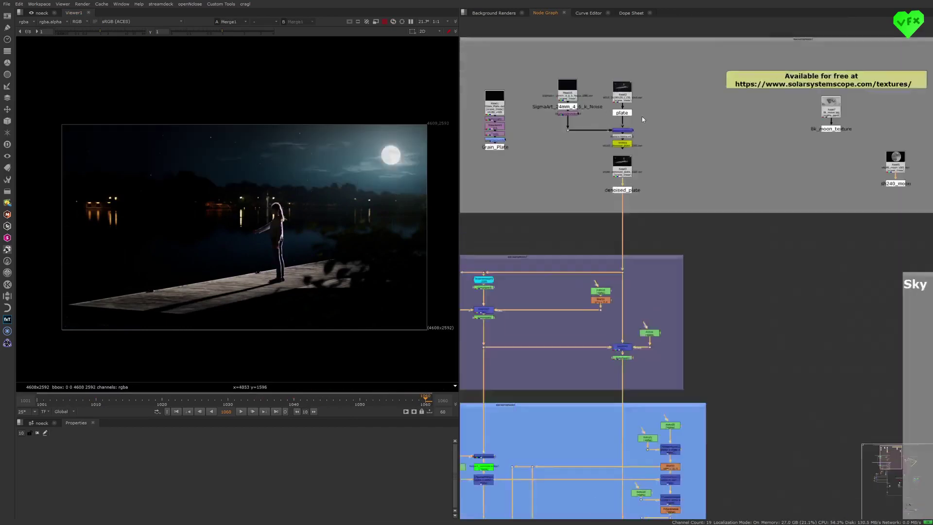
pyautogui.moveTo(643, 119); pyautogui.dragTo(646, 160, button='middle')
pyautogui.scroll(2, 646, 161)
pyautogui.click(634, 136)
pyautogui.press('1')
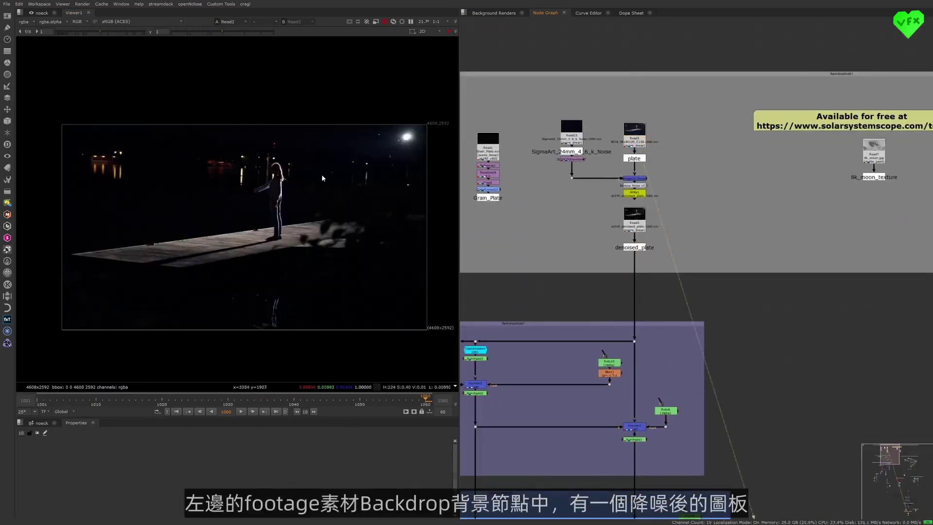
pyautogui.scroll(2, 322, 178)
pyautogui.click(634, 248)
pyautogui.press('1')
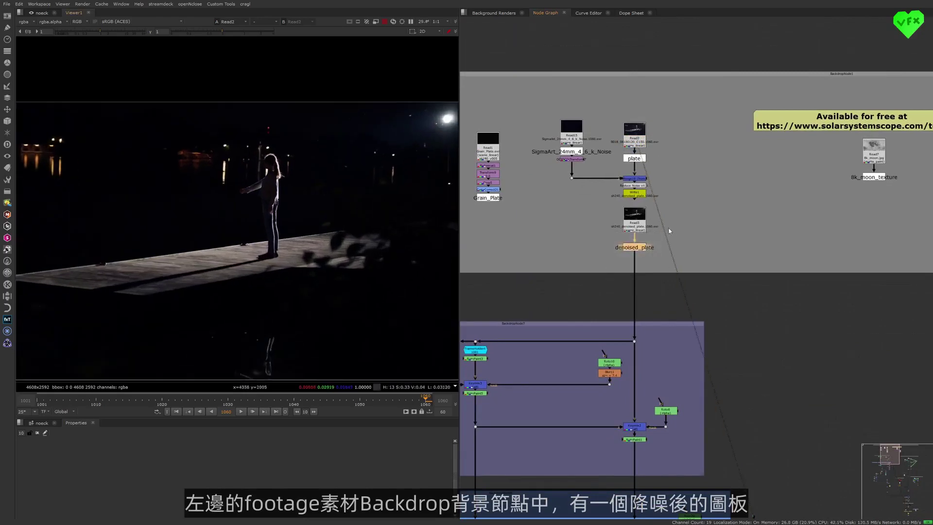
# - View the Grain_Plate and the SigmaArt_24mm_4_6_k_Noise plate, and return the viewer gamma to 1
pyautogui.click(488, 197)
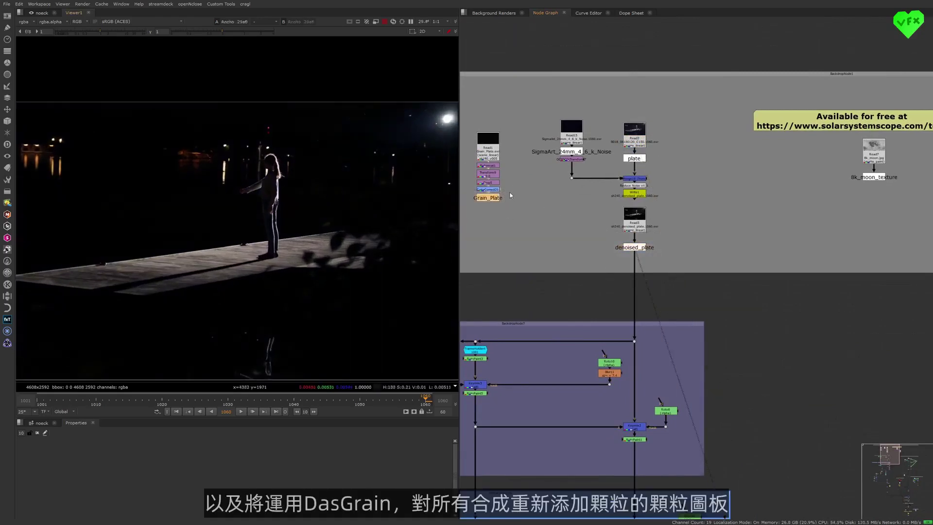
pyautogui.press('1')
pyautogui.scroll(-2, 329, 174)
pyautogui.click(572, 176)
pyautogui.press('1')
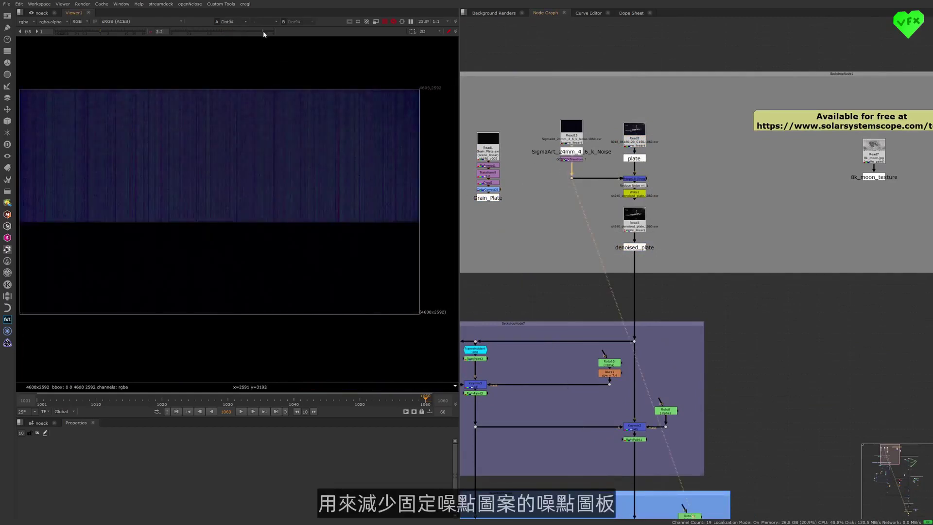
pyautogui.click(152, 31)
pyautogui.moveTo(597, 200); pyautogui.dragTo(612, 218, button='middle')
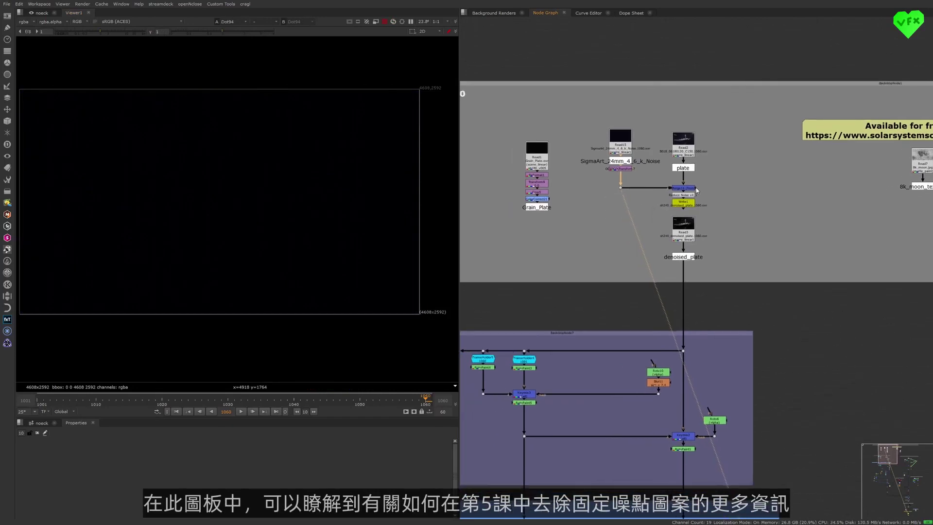
# - View the Grain_Plate output again to inspect the grain used for regraining
pyautogui.moveTo(512, 230); pyautogui.dragTo(557, 203)
pyautogui.press('1')
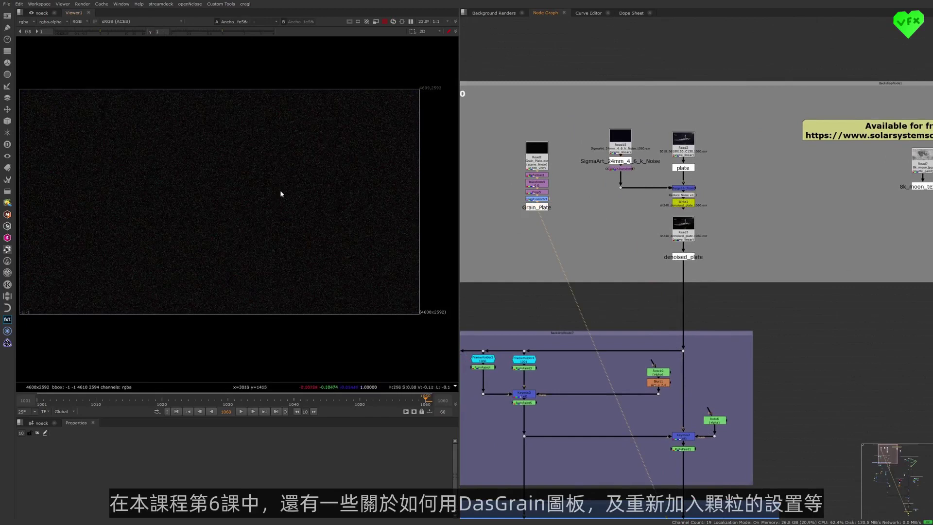
pyautogui.moveTo(355, 206); pyautogui.dragTo(371, 204, button='middle')
# - View the 8k_moon_texture image in the footage backdrop and examine its source note
pyautogui.scroll(-3, 776, 226)
pyautogui.moveTo(774, 226); pyautogui.dragTo(643, 235, button='middle')
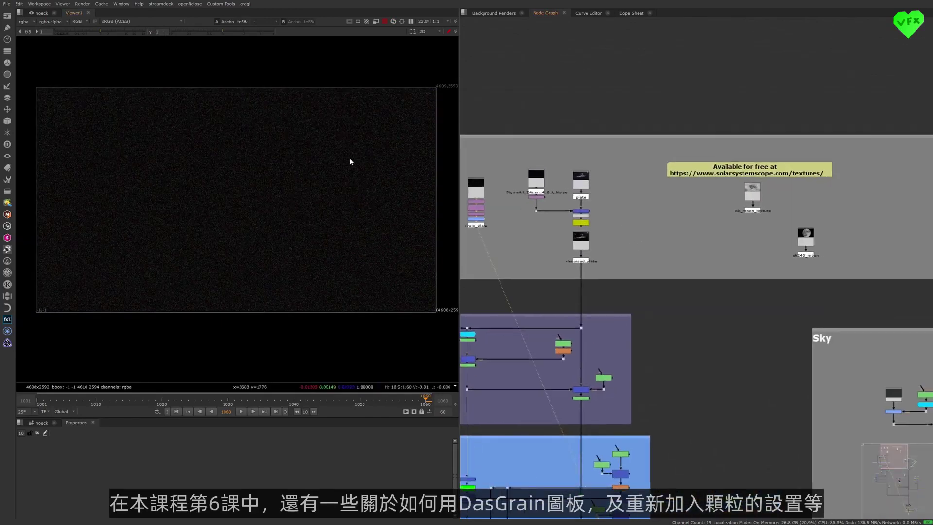
pyautogui.click(780, 202)
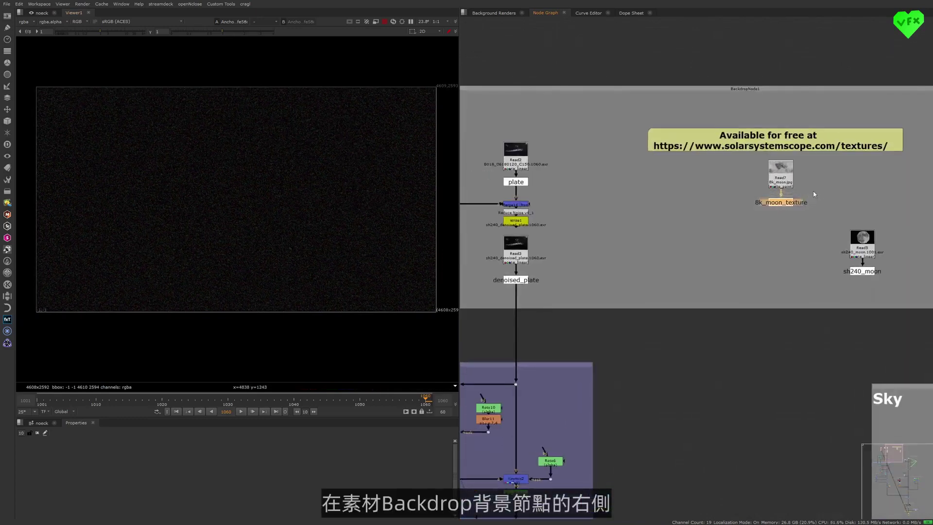
pyautogui.press('1')
pyautogui.moveTo(815, 182); pyautogui.dragTo(716, 227, button='middle')
pyautogui.scroll(3, 716, 227)
pyautogui.click(685, 215)
# - View the sh240_moon render to inspect the full moon
pyautogui.click(780, 353)
pyautogui.press('1')
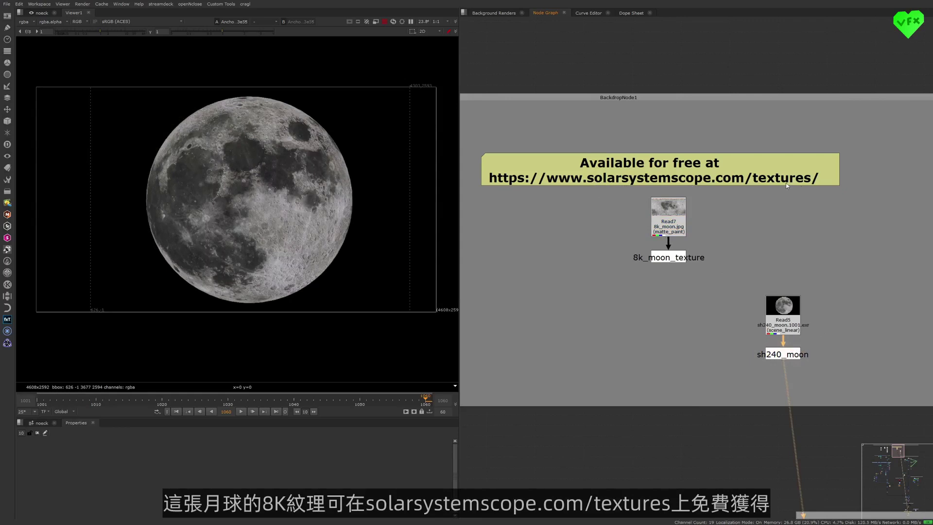
pyautogui.scroll(-3, 775, 190)
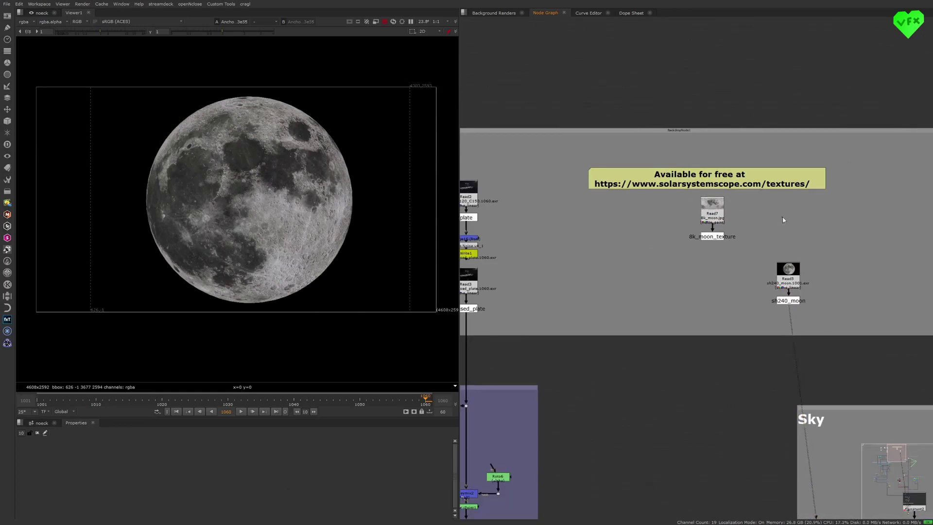
# - Survey the script layout and reveal the stamp links running from the footage backdrop into the moon backdrop
pyautogui.scroll(-5, 690, 300)
pyautogui.scroll(5, 691, 299)
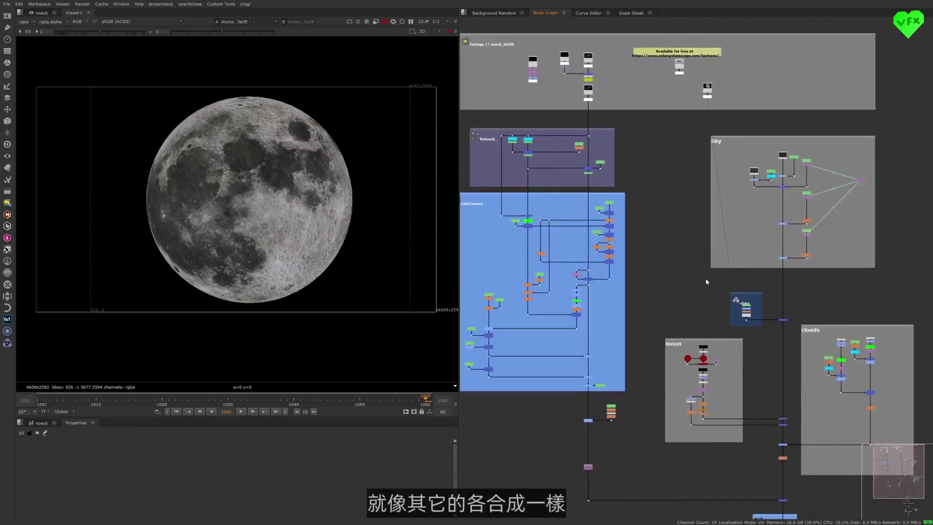
pyautogui.moveTo(723, 321); pyautogui.dragTo(678, 355)
pyautogui.moveTo(680, 391); pyautogui.dragTo(716, 381)
pyautogui.scroll(-3, 660, 335)
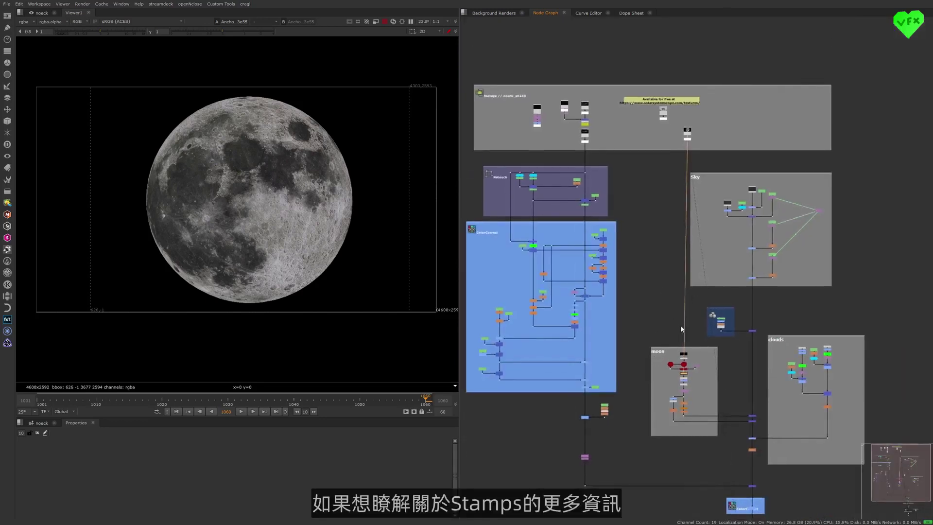
pyautogui.scroll(4, 681, 335)
pyautogui.moveTo(714, 293); pyautogui.dragTo(665, 338)
pyautogui.scroll(-5, 705, 272)
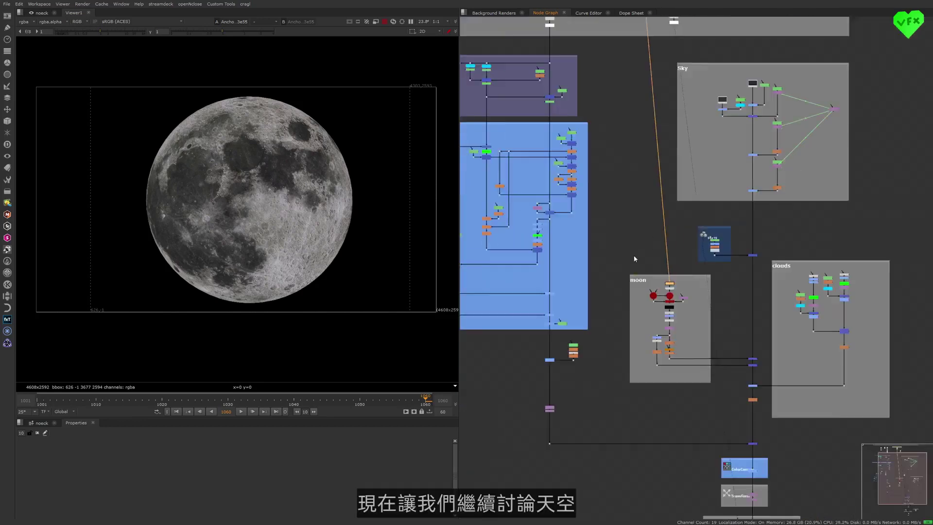
# - View the Sky backdrop's output and examine the Keymix that combines the two constants through a mask
pyautogui.scroll(4, 738, 262)
pyautogui.moveTo(728, 261); pyautogui.dragTo(685, 235)
pyautogui.press('1')
pyautogui.moveTo(673, 227); pyautogui.dragTo(598, 285, button='middle')
pyautogui.scroll(2, 610, 288)
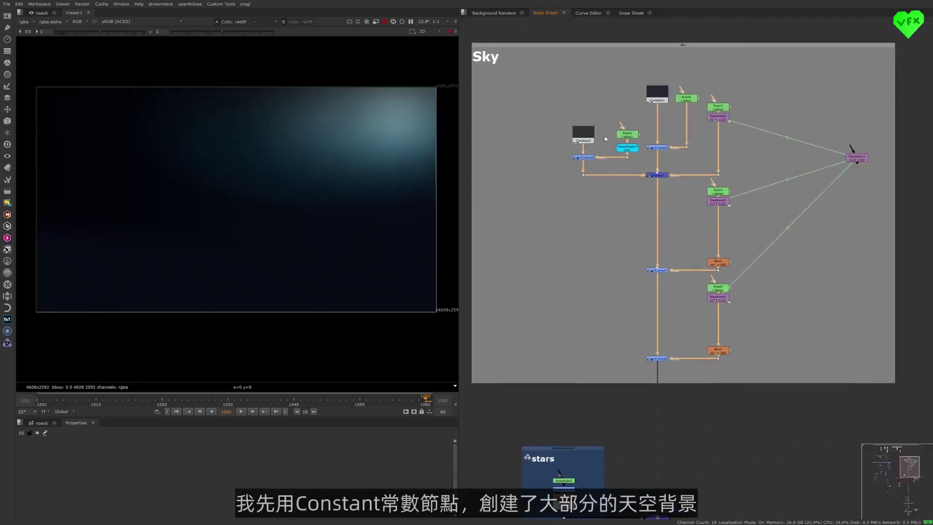
pyautogui.click(637, 189)
pyautogui.click(665, 176)
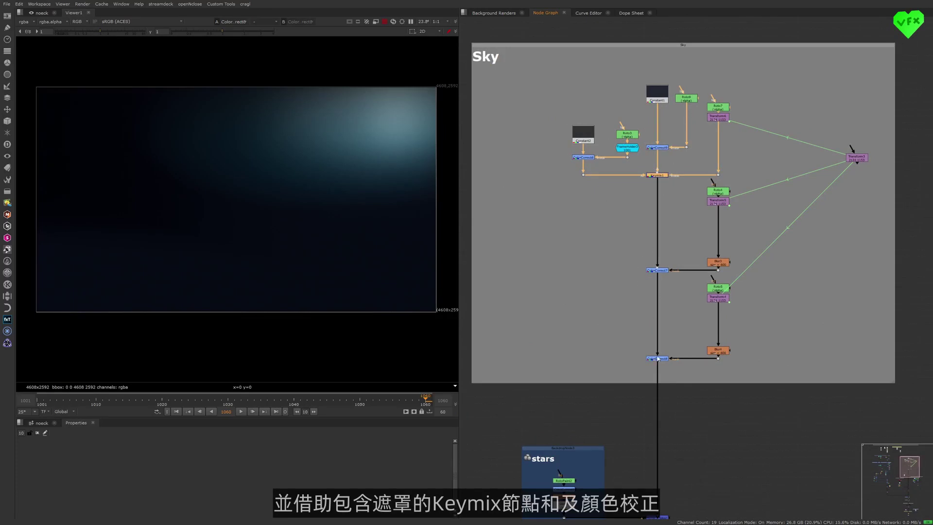
pyautogui.moveTo(346, 233); pyautogui.dragTo(355, 240, button='middle')
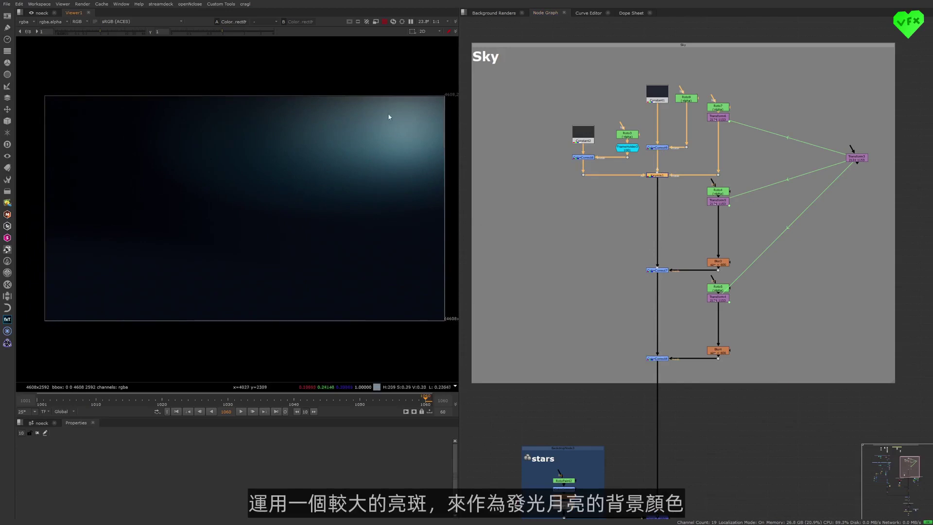
# - View the RotoPaint2 output in the stars backdrop and inspect the painted stars up close
pyautogui.moveTo(641, 323); pyautogui.dragTo(688, 163, button='middle')
pyautogui.scroll(5, 604, 319)
pyautogui.moveTo(673, 295); pyautogui.dragTo(568, 340)
pyautogui.press('1')
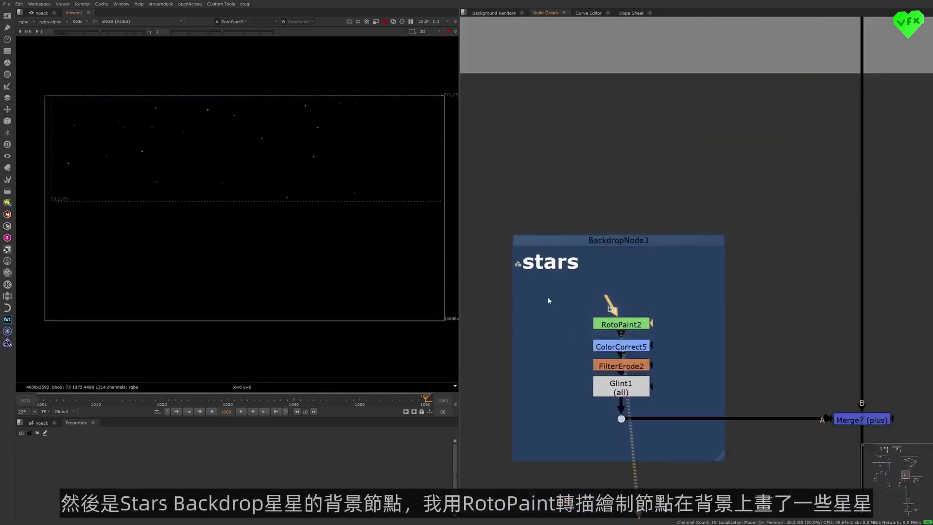
pyautogui.hotkey('ctrl', '1')
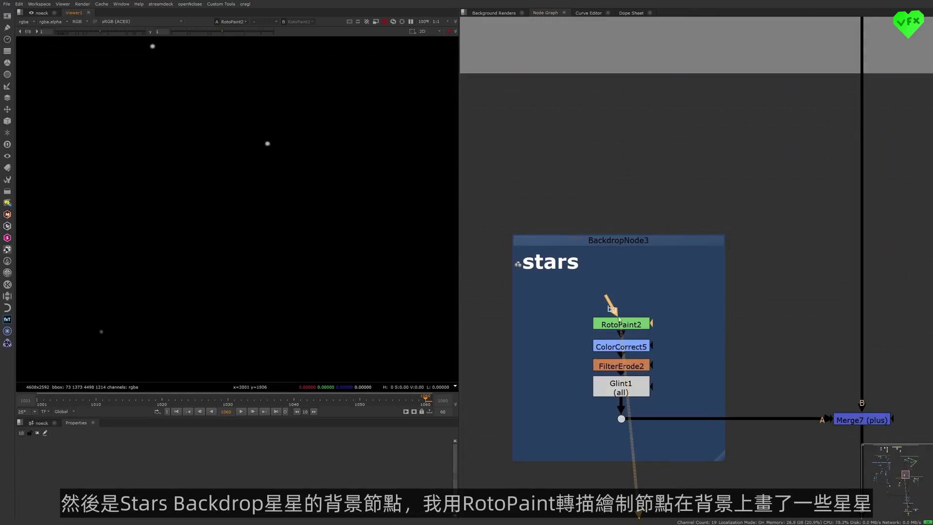
# - View the ColorCorrect5, FilterErode2 and Glint1 outputs one after another to inspect the star treatment
pyautogui.click(604, 346)
pyautogui.press('1')
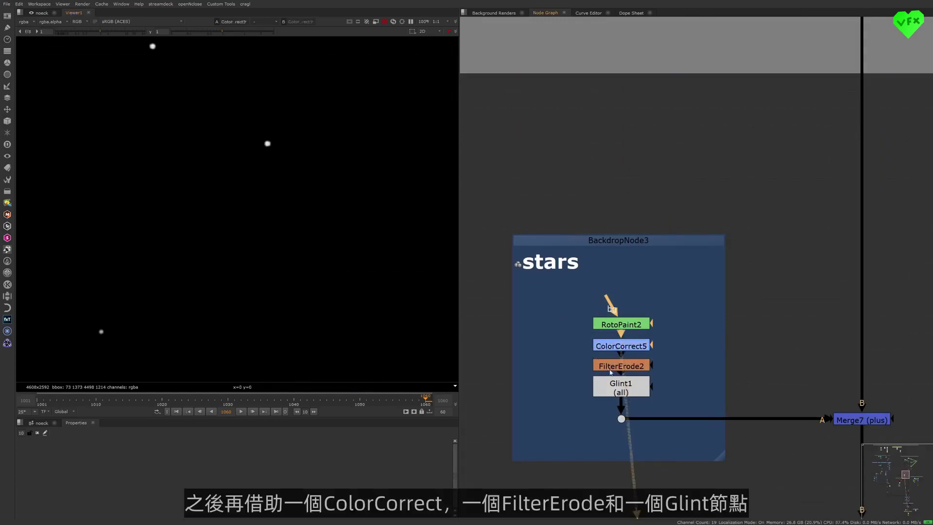
pyautogui.click(612, 371)
pyautogui.press('1')
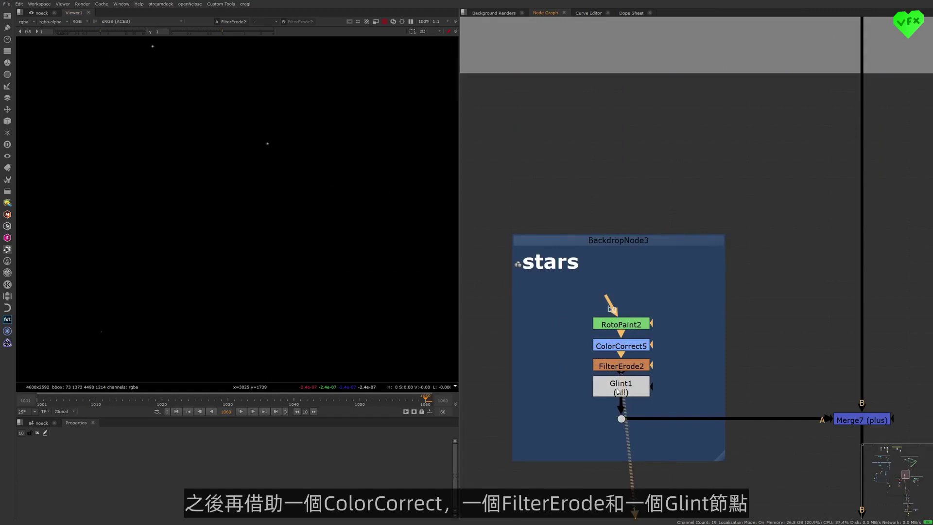
pyautogui.click(617, 391)
pyautogui.press('1')
pyautogui.scroll(-5, 704, 330)
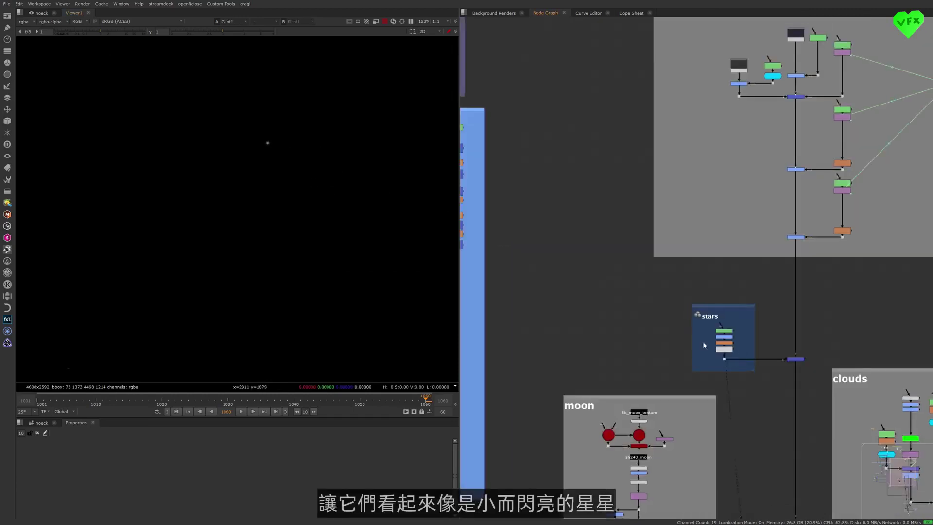
# - View the Merge7 (plus) output to inspect the stars added onto the sky
pyautogui.click(757, 349)
pyautogui.press('1')
pyautogui.scroll(-6, 272, 179)
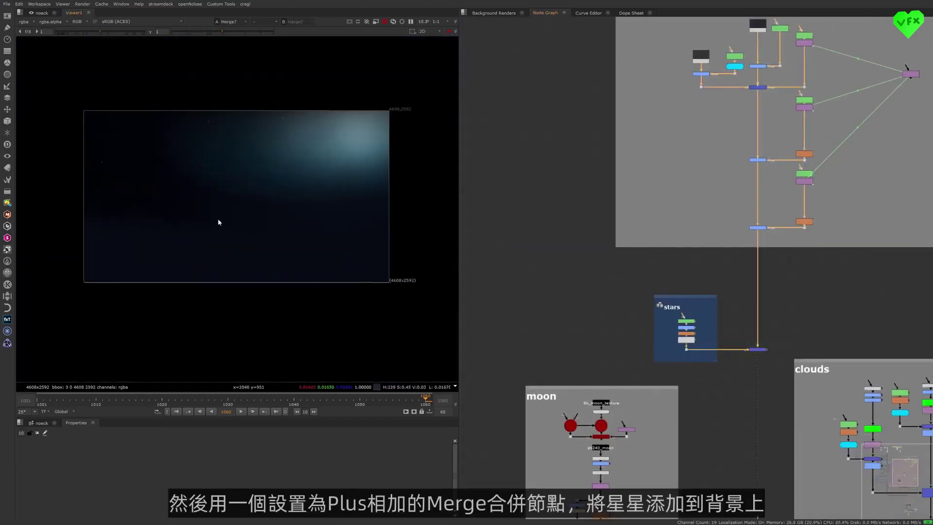
pyautogui.scroll(2, 302, 145)
pyautogui.moveTo(780, 403); pyautogui.dragTo(730, 342, button='middle')
pyautogui.scroll(5, 724, 295)
pyautogui.click(739, 273)
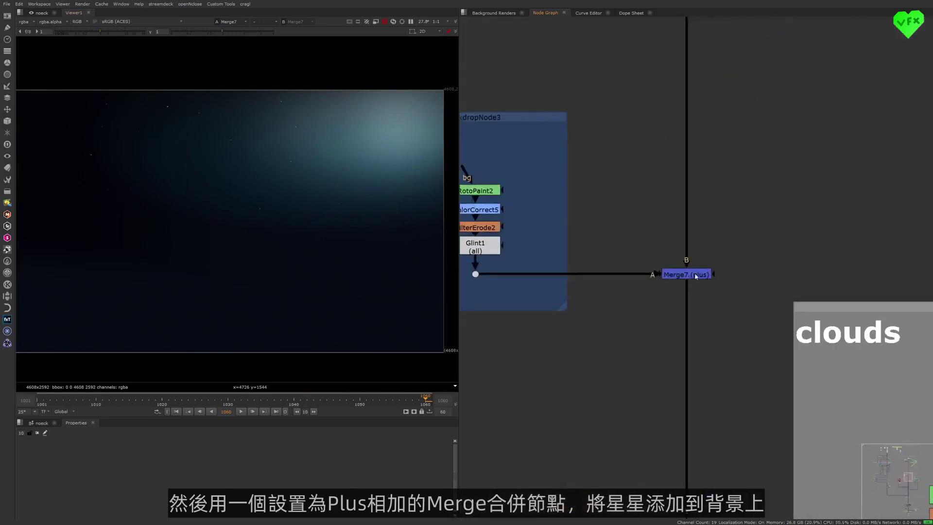
# - View the 8k_moon_texture, Sphere1 and Scene1 nodes in the moon backdrop to inspect the textured sphere setup
pyautogui.scroll(-6, 698, 281)
pyautogui.moveTo(676, 359); pyautogui.dragTo(733, 248, button='middle')
pyautogui.scroll(3, 581, 241)
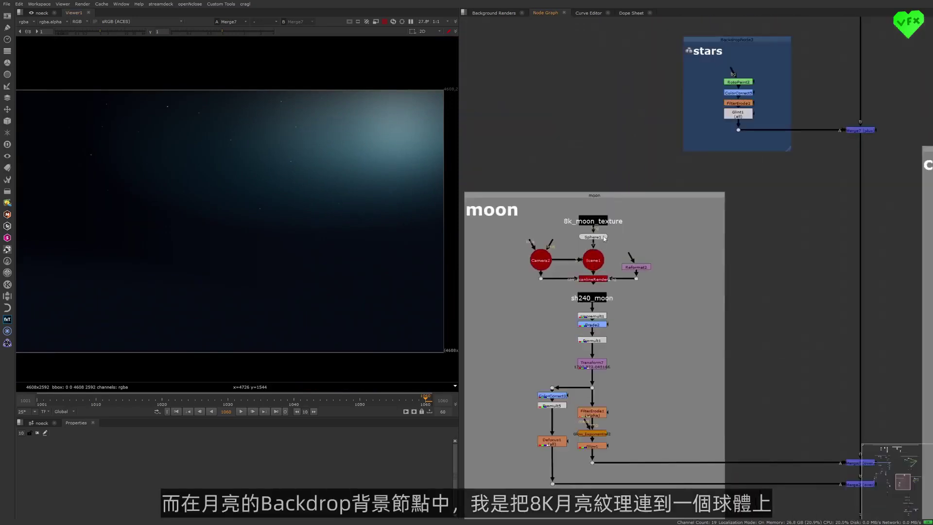
pyautogui.moveTo(605, 238); pyautogui.dragTo(630, 219, button='middle')
pyautogui.click(625, 206)
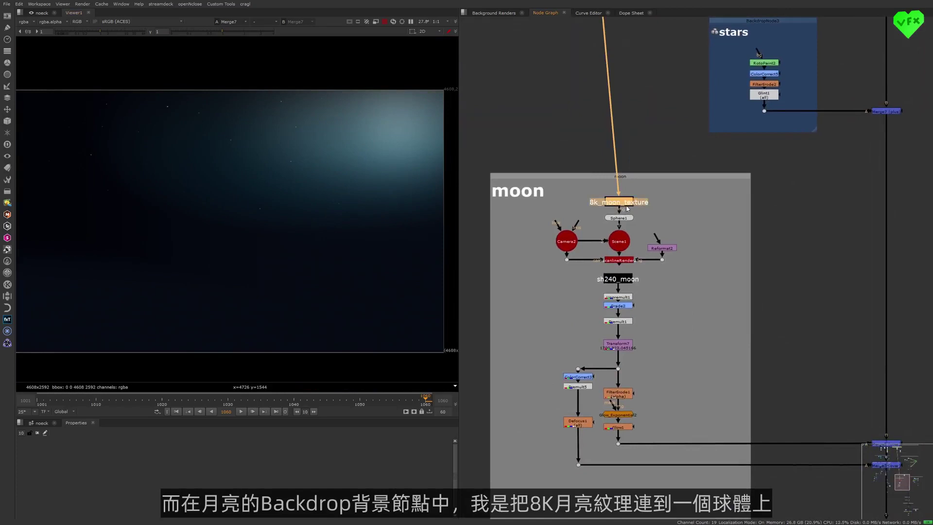
pyautogui.press('1')
pyautogui.click(620, 218)
pyautogui.press('1')
pyautogui.click(617, 243)
pyautogui.press('1')
# - View the sh240_moon render, its graded and premultiplied version, and the repositioned moon from the Transform node
pyautogui.click(607, 279)
pyautogui.press('1')
pyautogui.moveTo(272, 191); pyautogui.dragTo(291, 178, button='middle')
pyautogui.click(624, 321)
pyautogui.press('1')
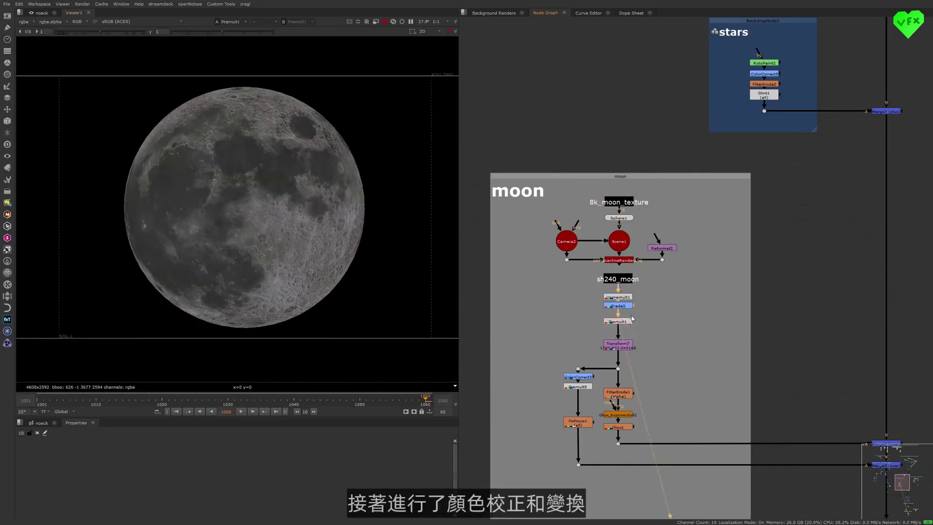
pyautogui.click(613, 343)
pyautogui.press('1')
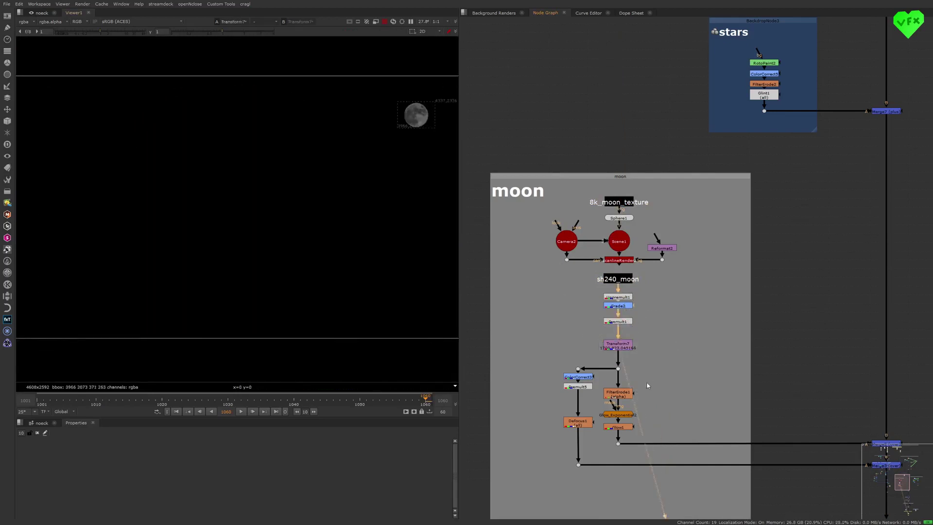
# - View the glow branch of the moon and compare it with the bright, defocused branch
pyautogui.moveTo(638, 362); pyautogui.dragTo(649, 340, button='middle')
pyautogui.moveTo(387, 213); pyautogui.dragTo(369, 234, button='middle')
pyautogui.click(626, 420)
pyautogui.press('1')
pyautogui.moveTo(385, 139); pyautogui.dragTo(336, 144, button='middle')
pyautogui.scroll(1, 336, 145)
pyautogui.moveTo(606, 425); pyautogui.dragTo(568, 455)
pyautogui.press('1')
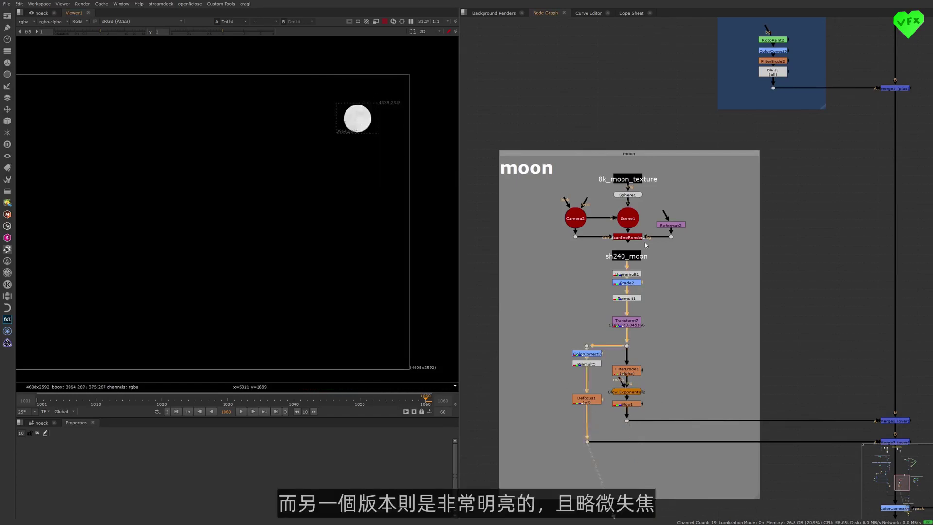
# - View the sky at the Merge nodes that add the two moon branches
pyautogui.scroll(-3, 723, 253)
pyautogui.moveTo(715, 262); pyautogui.dragTo(586, 222, button='middle')
pyautogui.moveTo(737, 300); pyautogui.dragTo(729, 323)
pyautogui.press('1')
pyautogui.press('1')
# - View the end of the clouds branch and inspect its alpha channel
pyautogui.moveTo(660, 352); pyautogui.dragTo(589, 308, button='middle')
pyautogui.moveTo(619, 344); pyautogui.dragTo(642, 335)
pyautogui.moveTo(824, 360); pyautogui.dragTo(855, 329)
pyautogui.press('1')
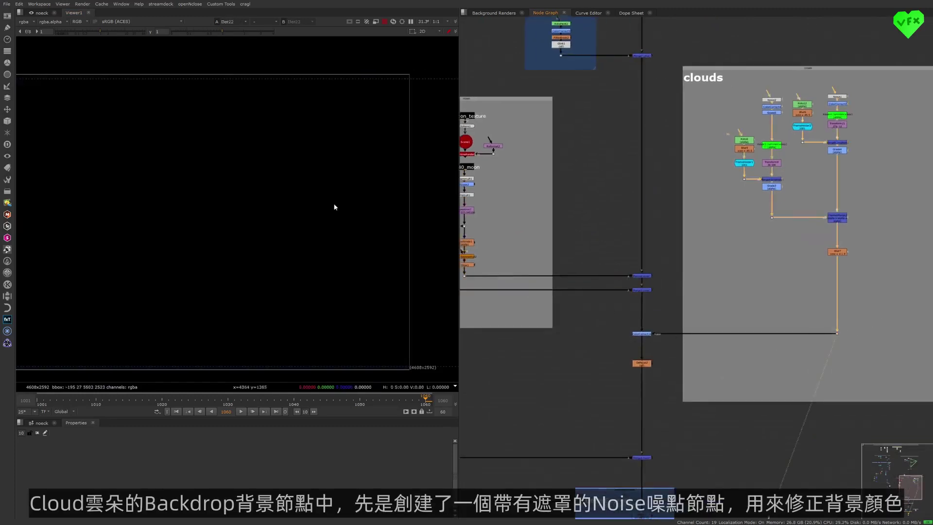
pyautogui.press('a')
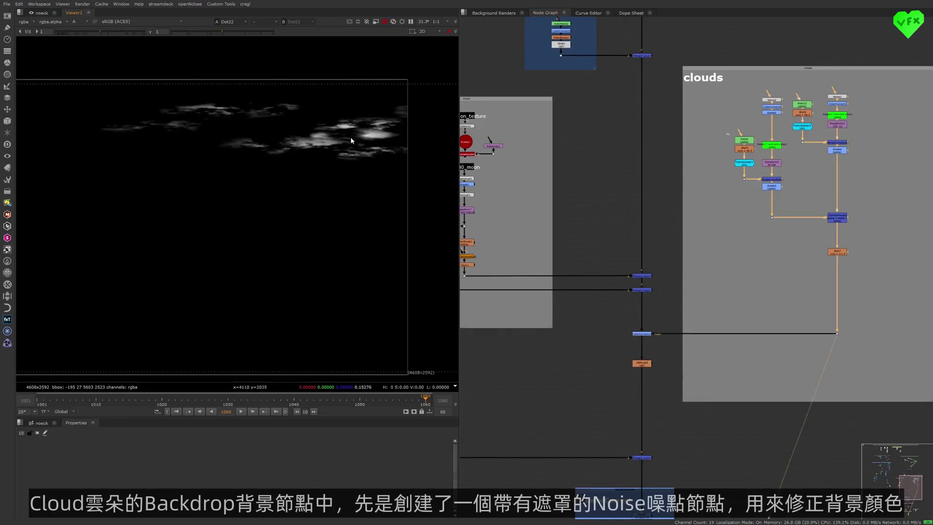
# - View the cloud-masked ColorCorrect in full colour, and toggle it off and on to compare the sky
pyautogui.moveTo(667, 322); pyautogui.dragTo(598, 365)
pyautogui.press('1')
pyautogui.press('a')
pyautogui.scroll(-1, 354, 185)
pyautogui.moveTo(338, 189); pyautogui.dragTo(380, 202, button='middle')
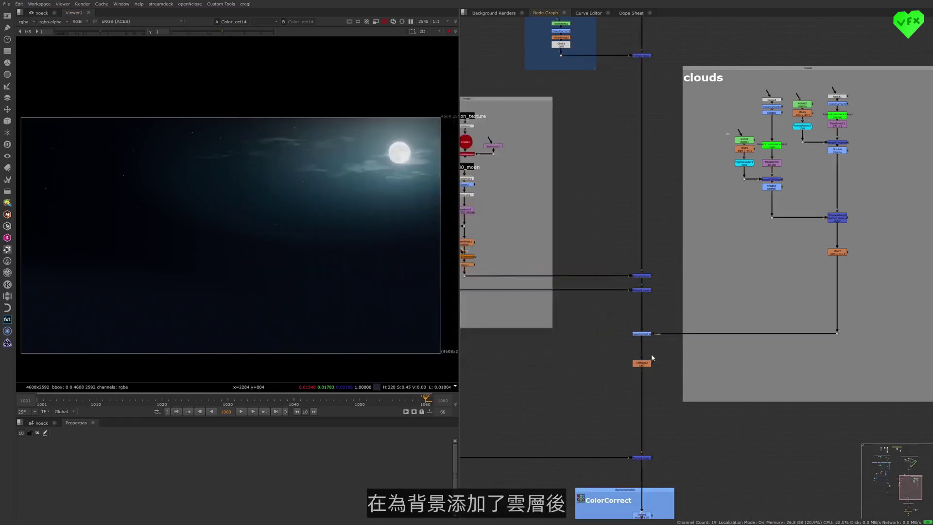
pyautogui.scroll(3, 633, 323)
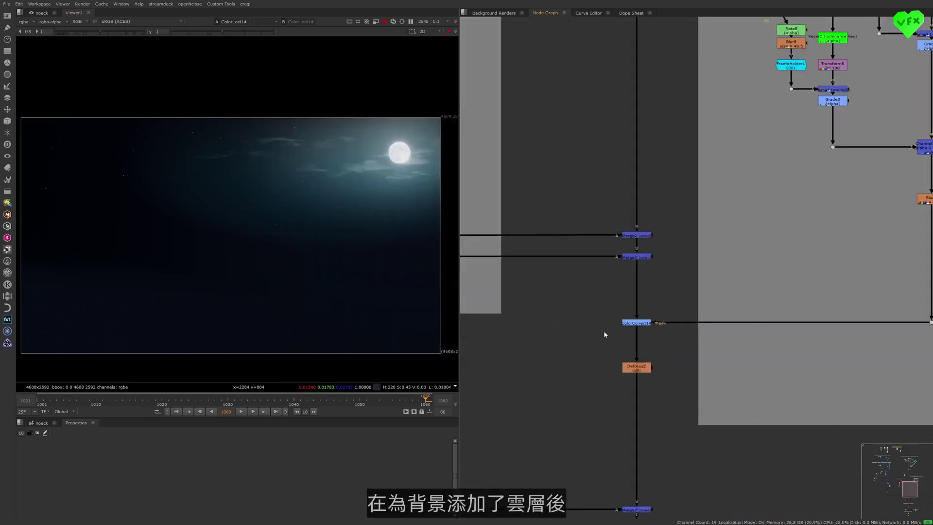
pyautogui.press('d')
pyautogui.press('d')
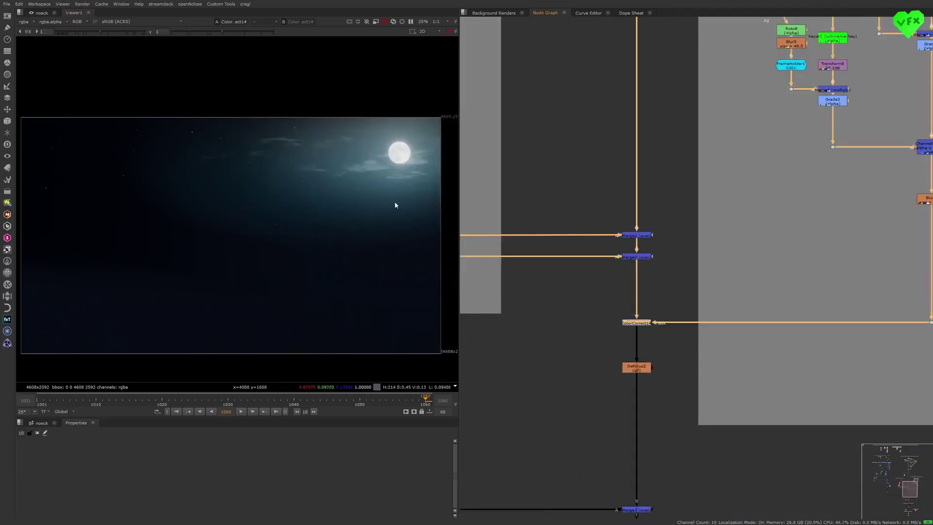
# - View the Defocus2 output to inspect the softened sky background
pyautogui.moveTo(615, 393); pyautogui.dragTo(620, 357, button='middle')
pyautogui.moveTo(593, 368); pyautogui.dragTo(674, 318)
pyautogui.moveTo(621, 326); pyautogui.dragTo(587, 308, button='middle')
pyautogui.press('1')
pyautogui.moveTo(318, 102)
pyautogui.mouseDown(button='middle')
pyautogui.moveTo(321, 114)
pyautogui.moveTo(335, 95)
pyautogui.mouseUp(button='middle')
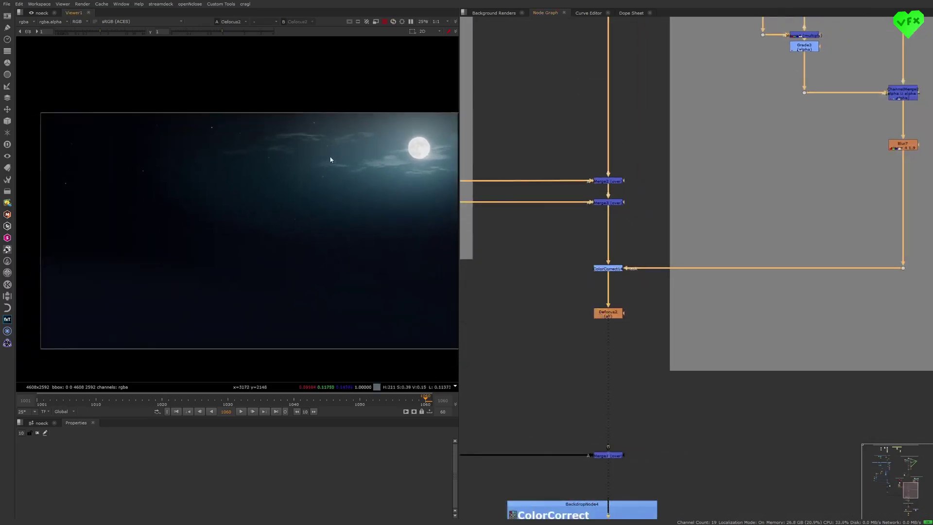
# - View the Merge that places the dock foreground over the finished sky
pyautogui.moveTo(645, 402); pyautogui.dragTo(691, 260, button='middle')
pyautogui.moveTo(718, 301); pyautogui.dragTo(613, 338)
pyautogui.press('1')
pyautogui.moveTo(332, 261)
pyautogui.mouseDown(button='middle')
pyautogui.moveTo(291, 249)
pyautogui.moveTo(321, 246)
pyautogui.mouseUp(button='middle')
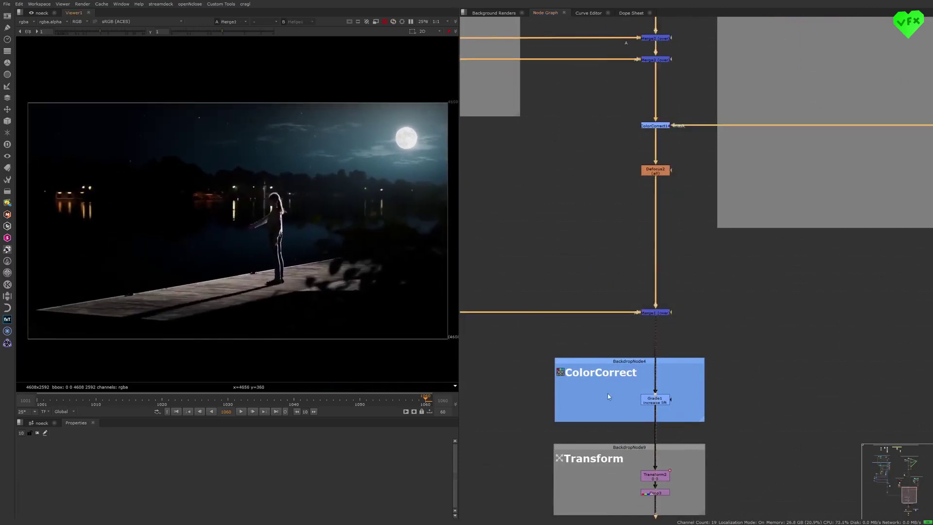
# - View the Grade1 output in the lower ColorCorrect backdrop to inspect the increased lift
pyautogui.moveTo(607, 392); pyautogui.dragTo(600, 223, button='middle')
pyautogui.moveTo(620, 243); pyautogui.dragTo(658, 230)
pyautogui.press('1')
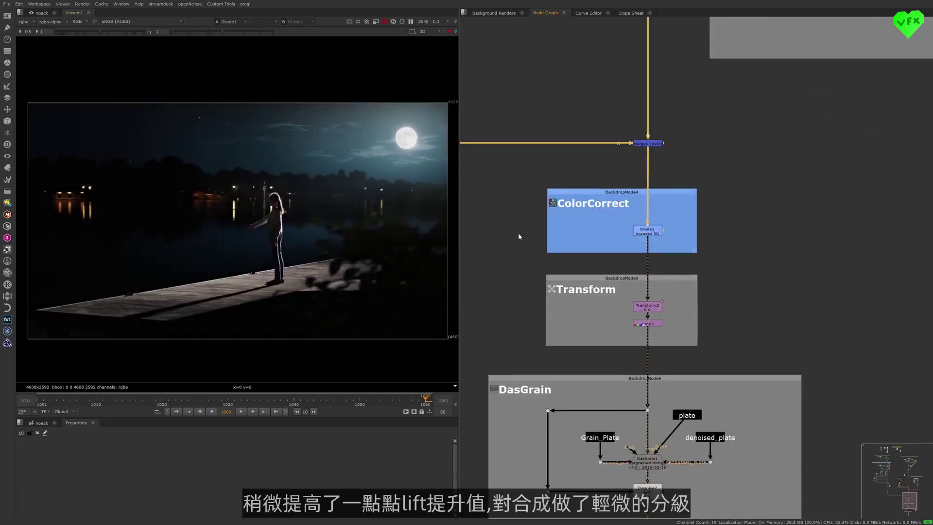
pyautogui.scroll(2, 357, 194)
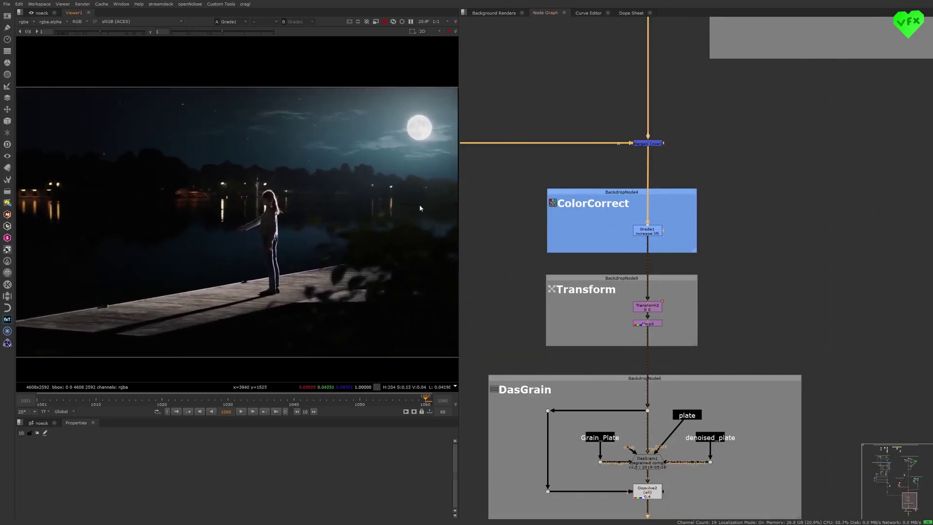
# - View the Transform2 and Crop3 outputs, and go to frame 1001 to inspect the digital zoom
pyautogui.click(647, 306)
pyautogui.press('1')
pyautogui.moveTo(613, 338); pyautogui.dragTo(665, 320)
pyautogui.press('1')
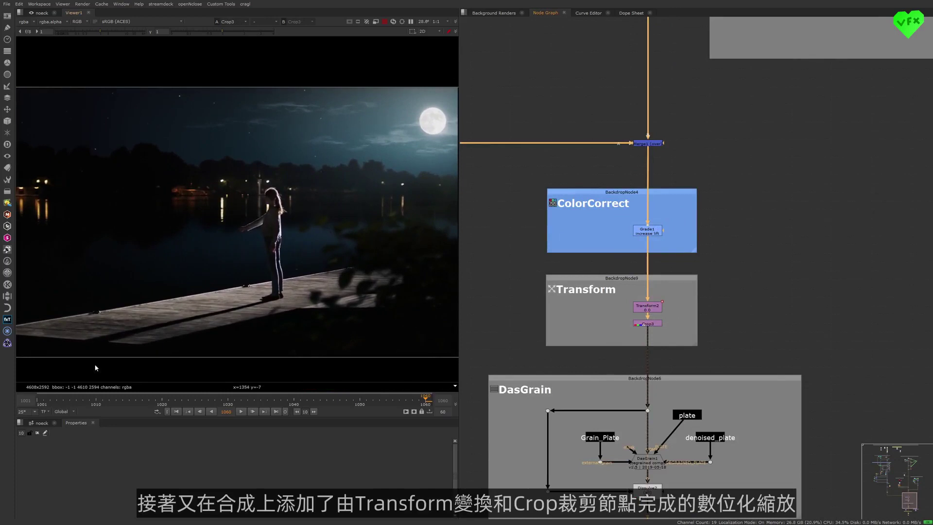
pyautogui.click(42, 401)
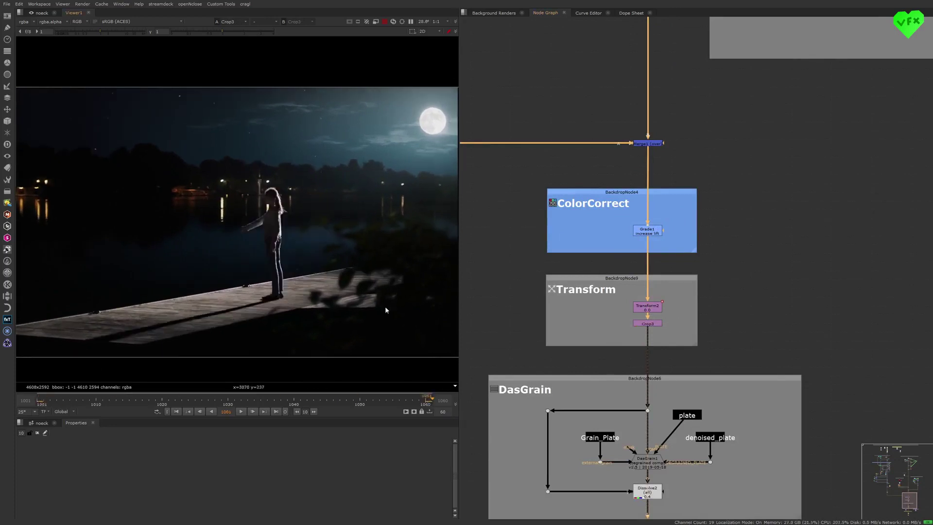
# - View the DasGrain1 output and inspect the regrained composite around the girl
pyautogui.scroll(-3, 384, 306)
pyautogui.moveTo(652, 316); pyautogui.dragTo(654, 193, button='middle')
pyautogui.click(649, 338)
pyautogui.press('1')
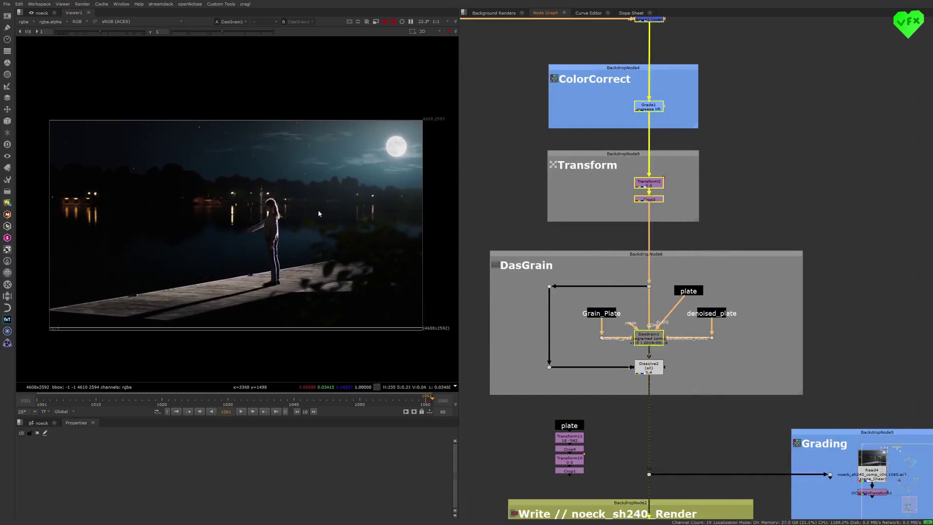
pyautogui.scroll(5, 339, 196)
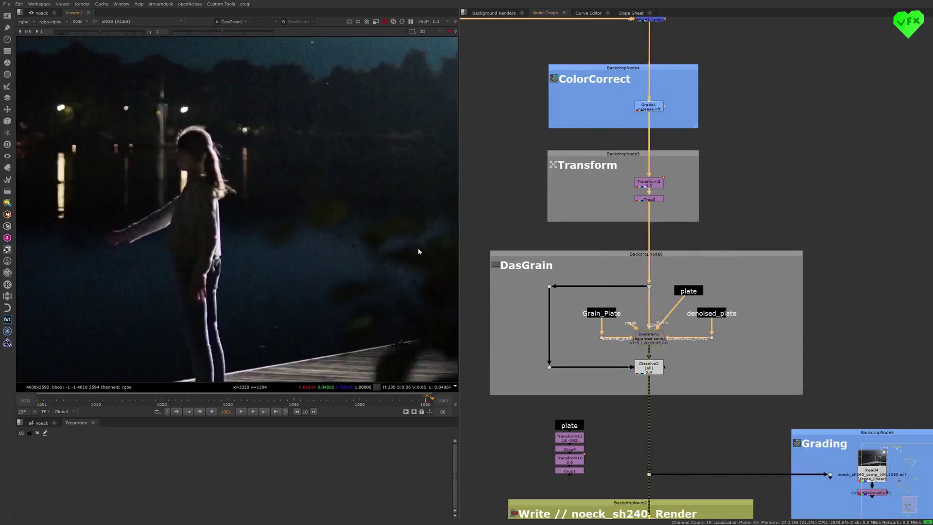
# - Compare the DasGrain1 output with the Dissolve2 output to inspect the reduced grain
pyautogui.click(648, 369)
pyautogui.press('1')
pyautogui.click(649, 344)
pyautogui.press('1')
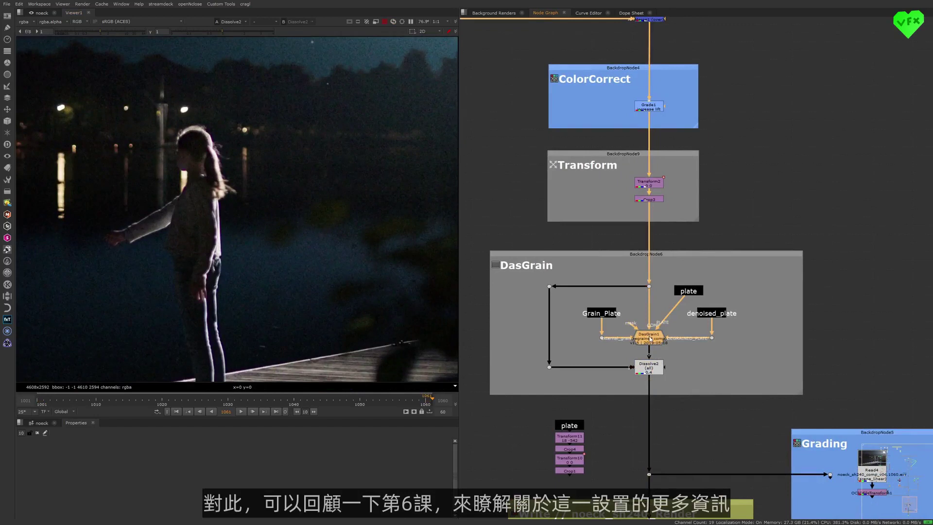
pyautogui.click(649, 366)
pyautogui.press('1')
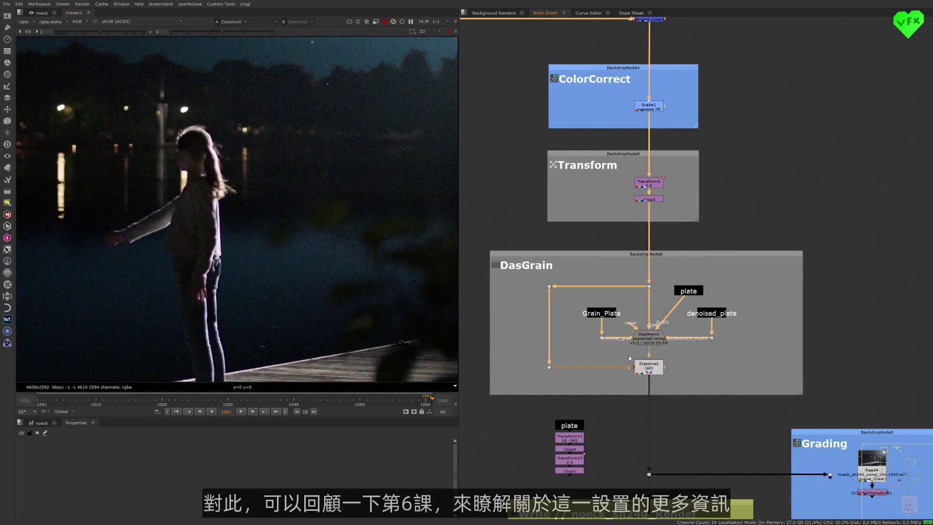
# - Return to the footage backdrop and view the denoised_plate as the start of the foreground branch
pyautogui.scroll(-5, 578, 217)
pyautogui.scroll(-5, 577, 218)
pyautogui.moveTo(578, 268); pyautogui.dragTo(637, 396, button='middle')
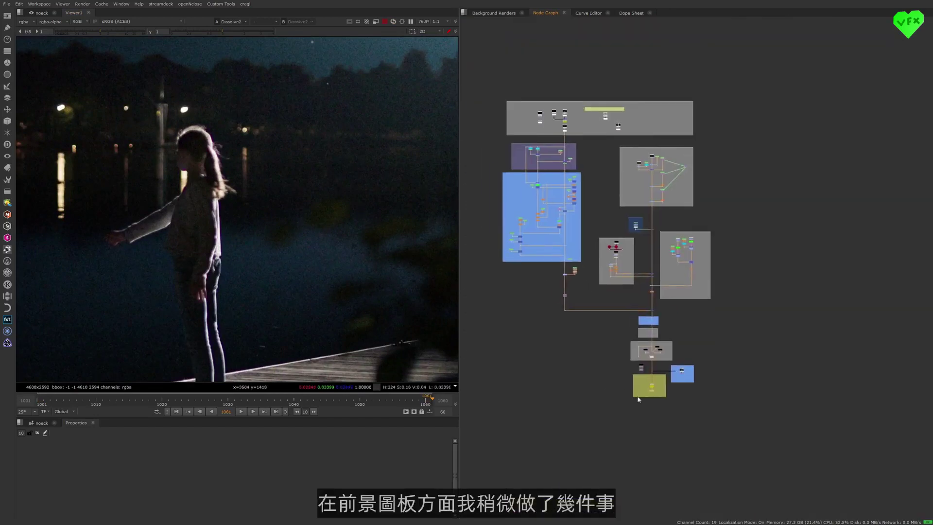
pyautogui.scroll(6, 587, 120)
pyautogui.moveTo(562, 155); pyautogui.dragTo(617, 131)
pyautogui.press('1')
pyautogui.scroll(-5, 316, 200)
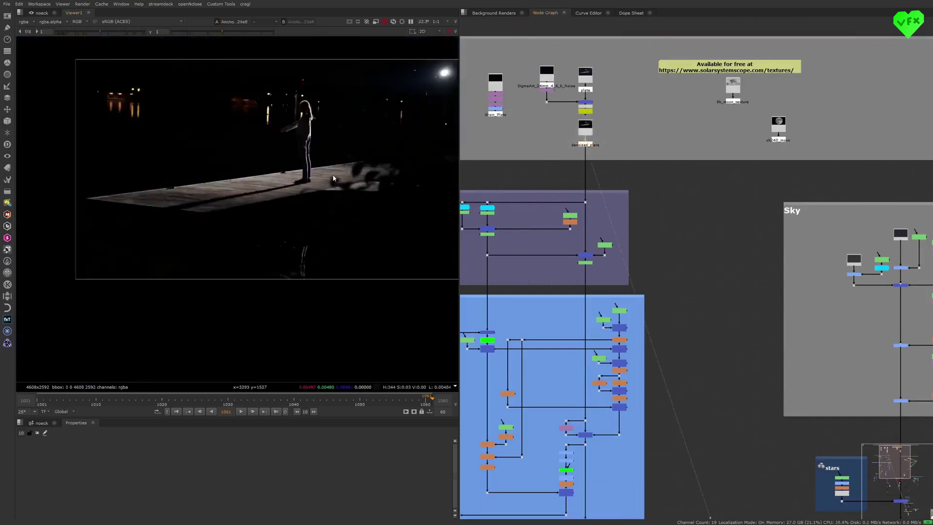
# - Raise the viewer gamma to inspect the plate and the Retouch branch's RotoPaint1 output, and reset the gamma to 1
pyautogui.moveTo(225, 32); pyautogui.dragTo(235, 32)
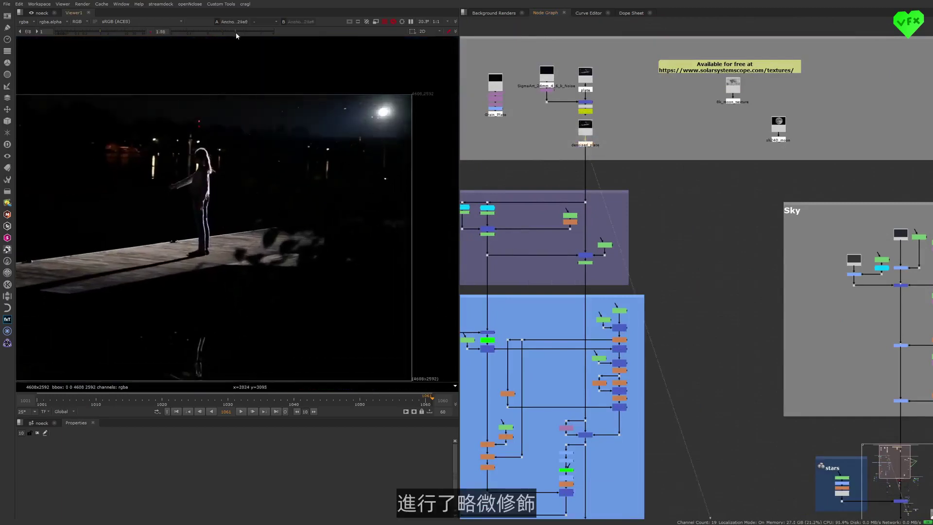
pyautogui.scroll(2, 378, 157)
pyautogui.click(584, 262)
pyautogui.press('1')
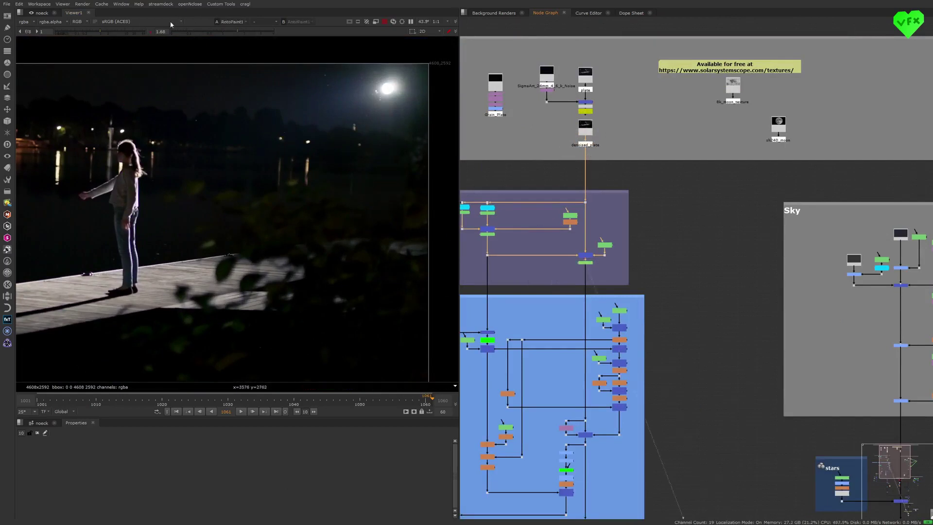
pyautogui.click(152, 32)
# - View the output of the foreground ColorCorrect backdrop and inspect the graded dock plate
pyautogui.scroll(-3, 678, 419)
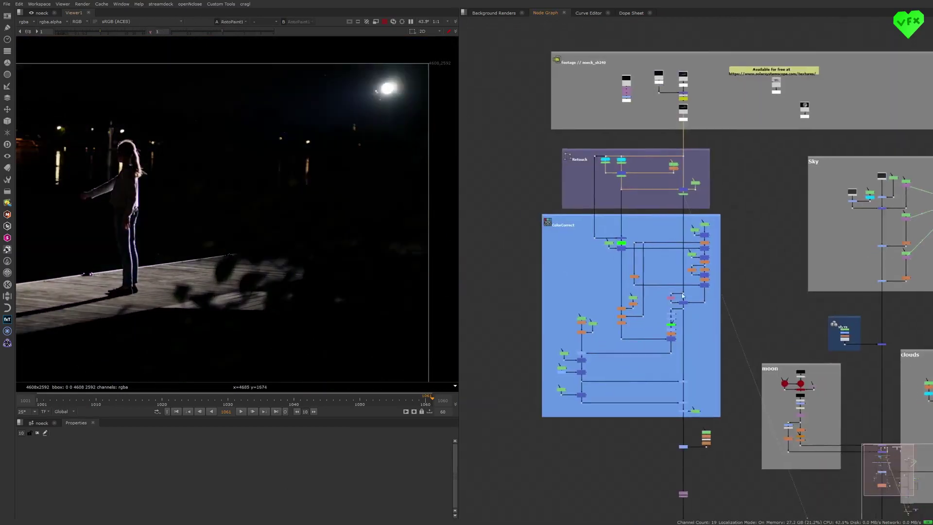
pyautogui.click(678, 417)
pyautogui.press('1')
pyautogui.scroll(-2, 299, 209)
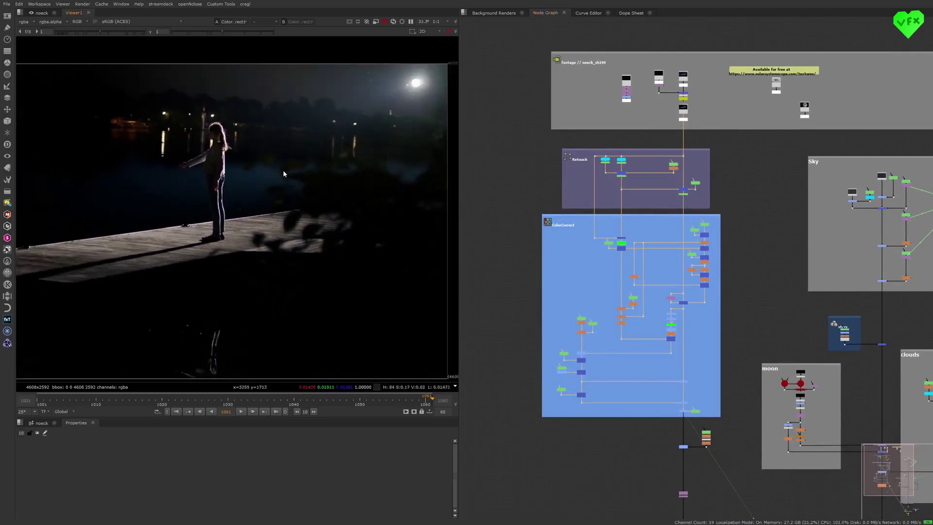
# - View the Multiply1 output below the ColorCorrect backdrop to inspect the foreground plate's sky removal
pyautogui.moveTo(669, 400); pyautogui.dragTo(638, 307, button='middle')
pyautogui.scroll(4, 645, 347)
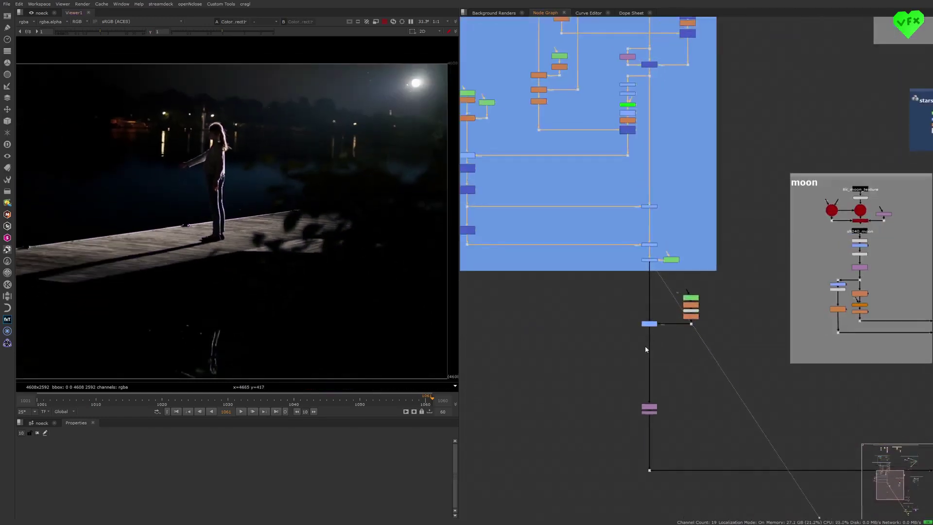
pyautogui.moveTo(307, 163); pyautogui.dragTo(314, 161, button='middle')
pyautogui.moveTo(597, 370); pyautogui.dragTo(656, 321)
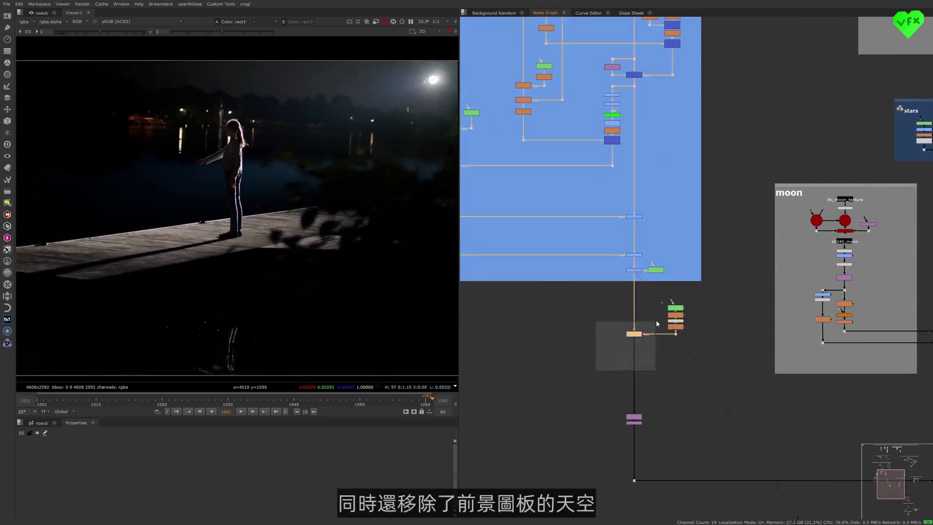
pyautogui.press('1')
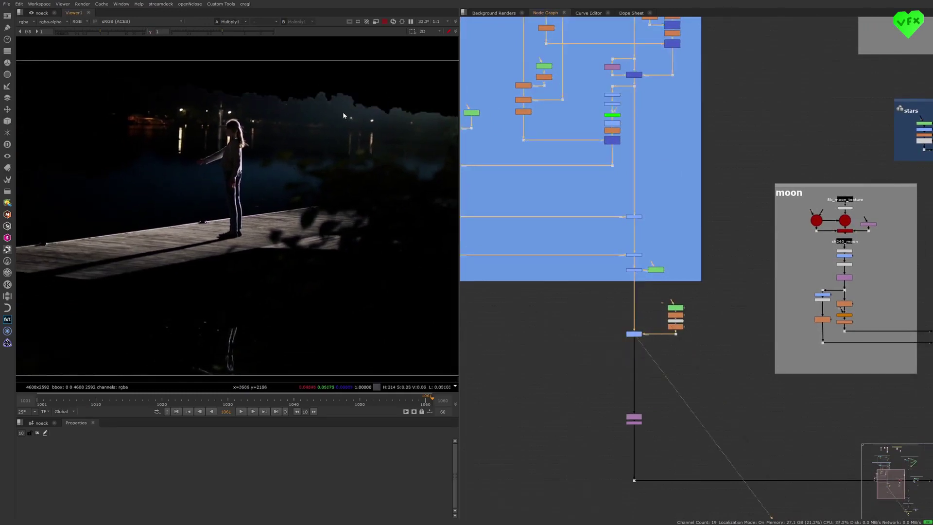
# - View the Crop2 output to inspect the transformed foreground plate ahead of its merge over the background
pyautogui.scroll(-2, 340, 117)
pyautogui.moveTo(599, 455); pyautogui.dragTo(651, 415)
pyautogui.press('1')
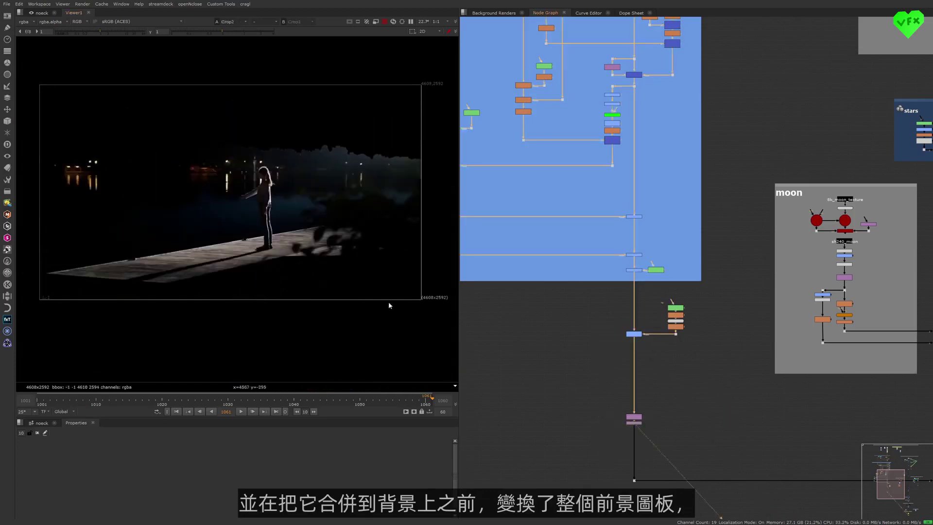
pyautogui.moveTo(388, 305); pyautogui.dragTo(370, 304, button='middle')
pyautogui.scroll(-2, 635, 388)
pyautogui.moveTo(639, 435); pyautogui.dragTo(568, 334, button='middle')
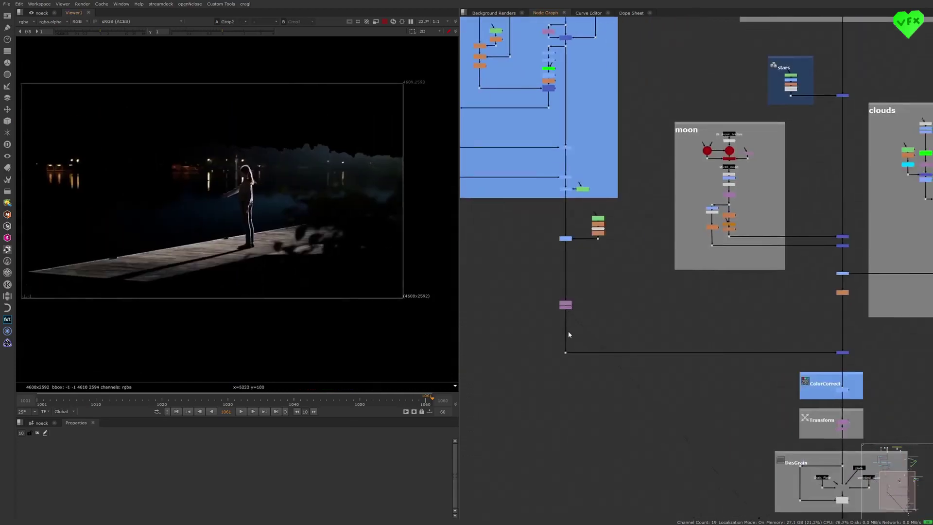
pyautogui.click(565, 305)
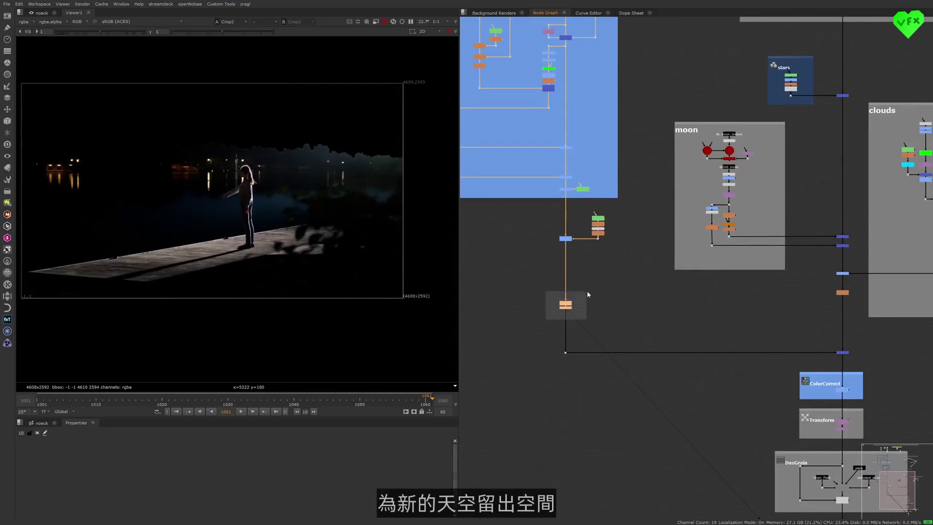
# - View the Merge1 composite of foreground over background, and view the final output in the Write backdrop
pyautogui.click(841, 351)
pyautogui.press('1')
pyautogui.moveTo(784, 404); pyautogui.dragTo(690, 220, button='middle')
pyautogui.click(747, 440)
pyautogui.click(748, 437)
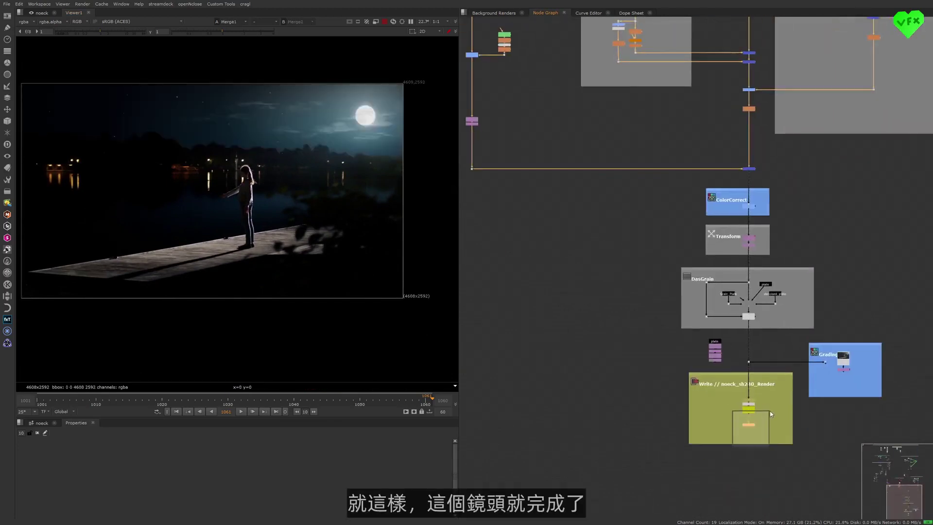
pyautogui.press('1')
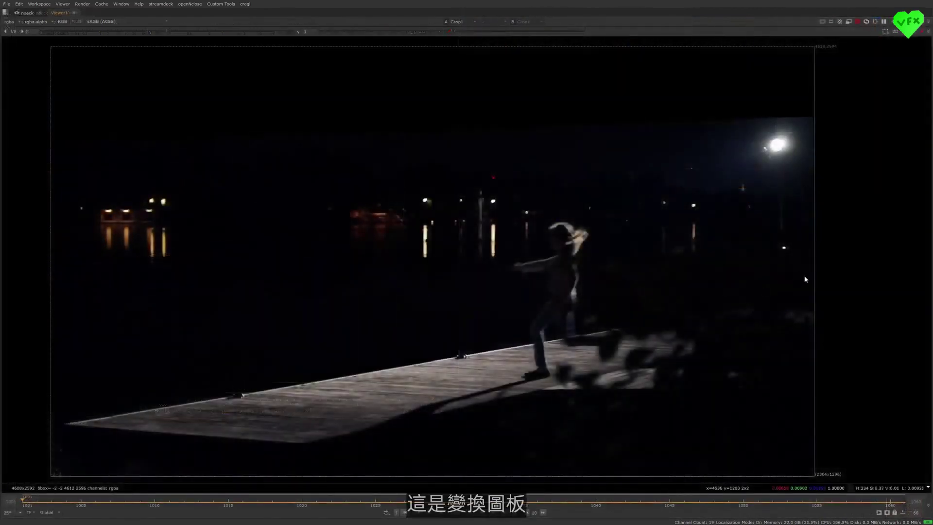
# - Play the shot, comparing the transformed plate from Crop1 with the Read4 composite and the blue-graded OCIO output
pyautogui.press('l')
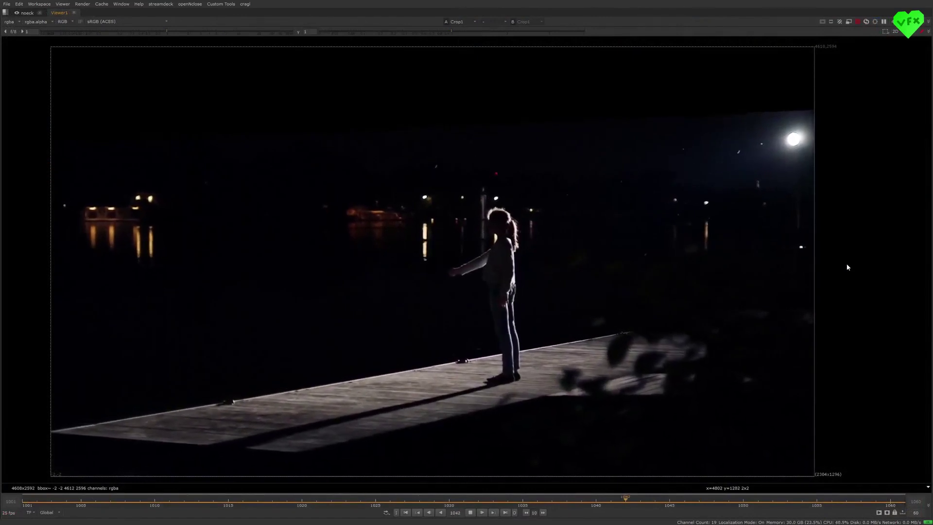
pyautogui.press('2')
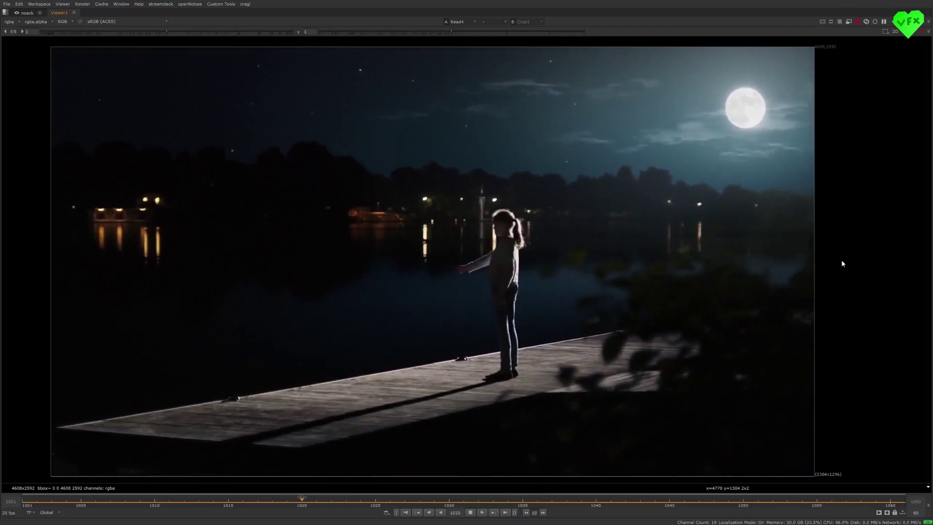
pyautogui.press('3')
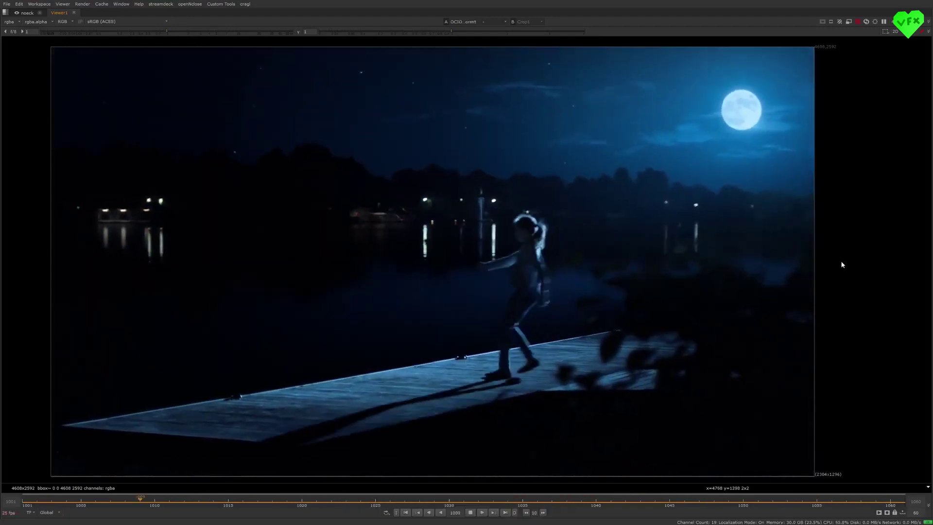